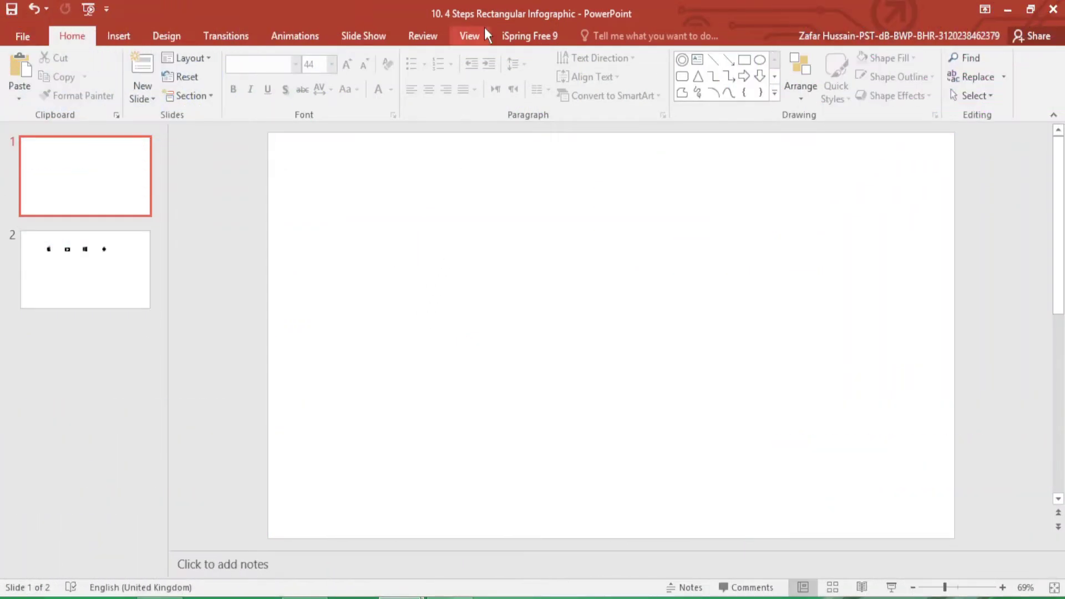
# Turn on the slide guides so the blank first slide is split into quarters
pyautogui.click(469, 37)
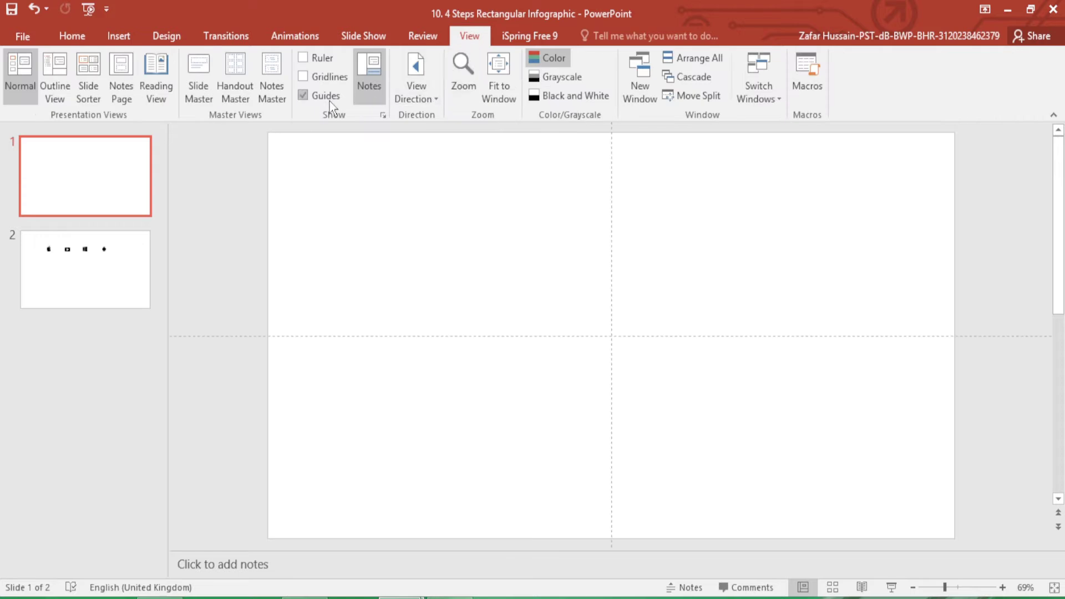
# Draw a tall 15.63 × 7.24 cm rectangle centred on the slide guides
pyautogui.click(110, 35)
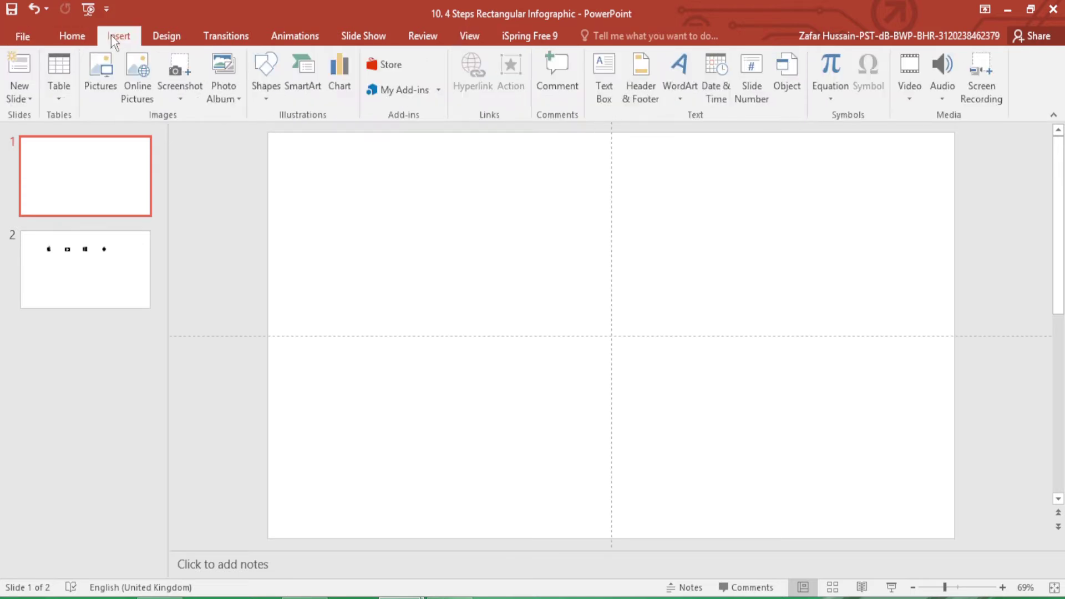
pyautogui.click(263, 89)
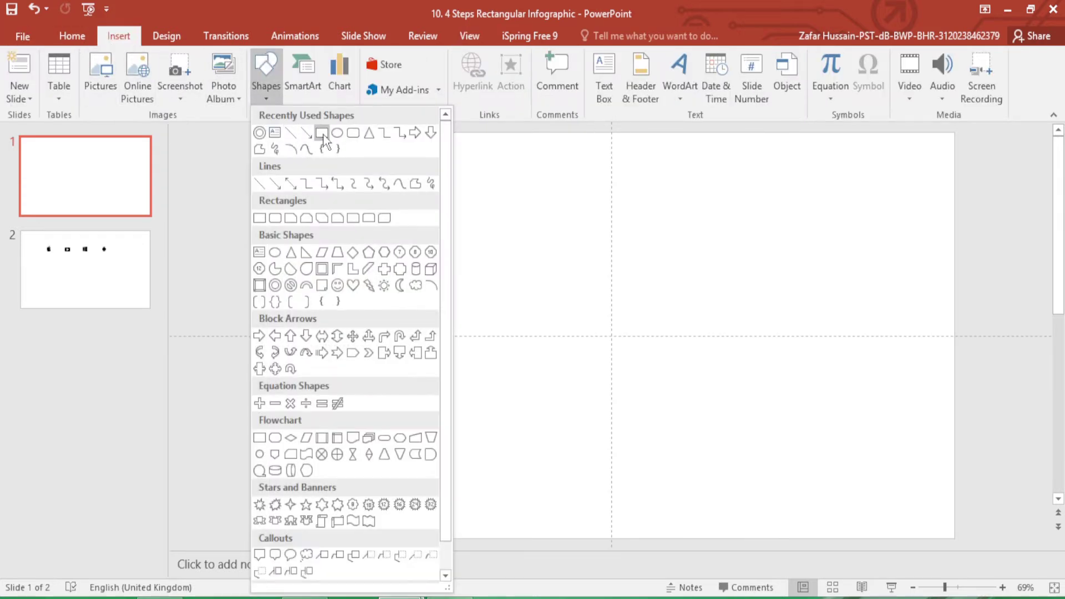
pyautogui.click(322, 133)
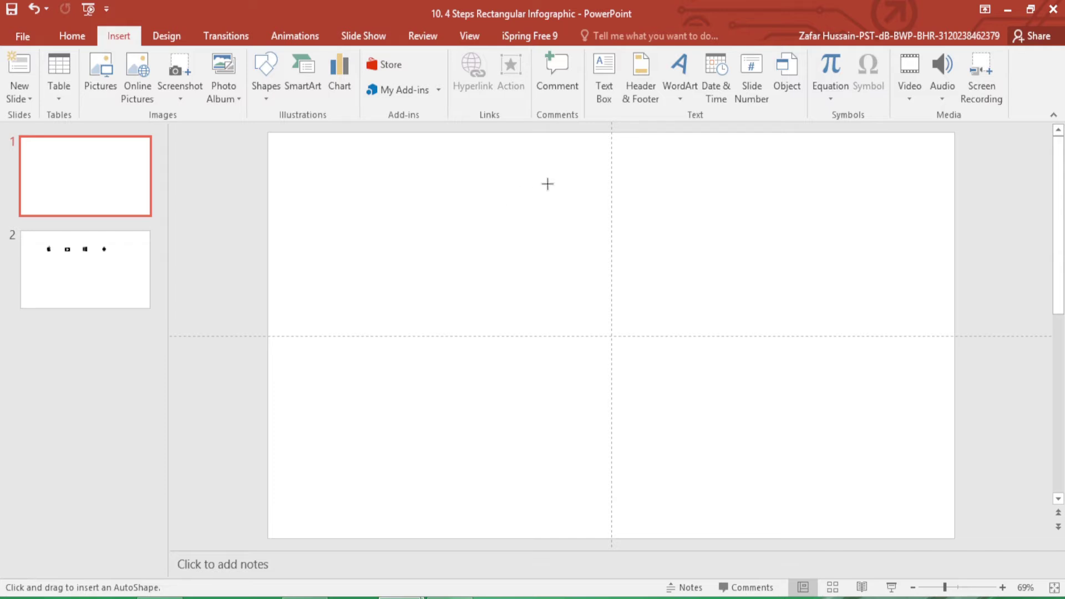
pyautogui.moveTo(544, 183); pyautogui.dragTo(618, 388)
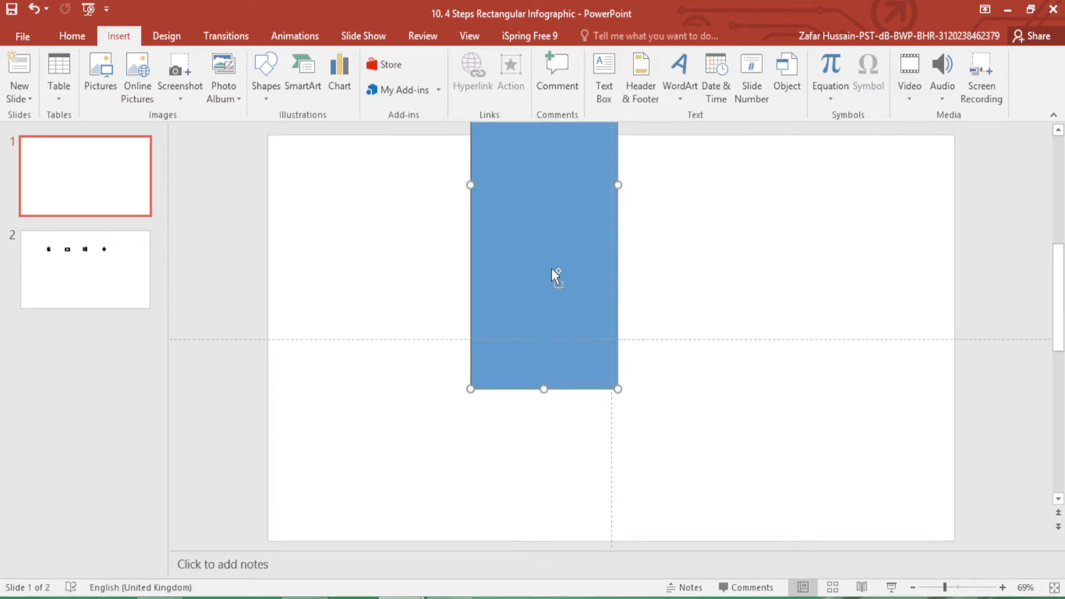
pyautogui.moveTo(588, 344); pyautogui.dragTo(599, 393)
pyautogui.moveTo(603, 543); pyautogui.dragTo(603, 468)
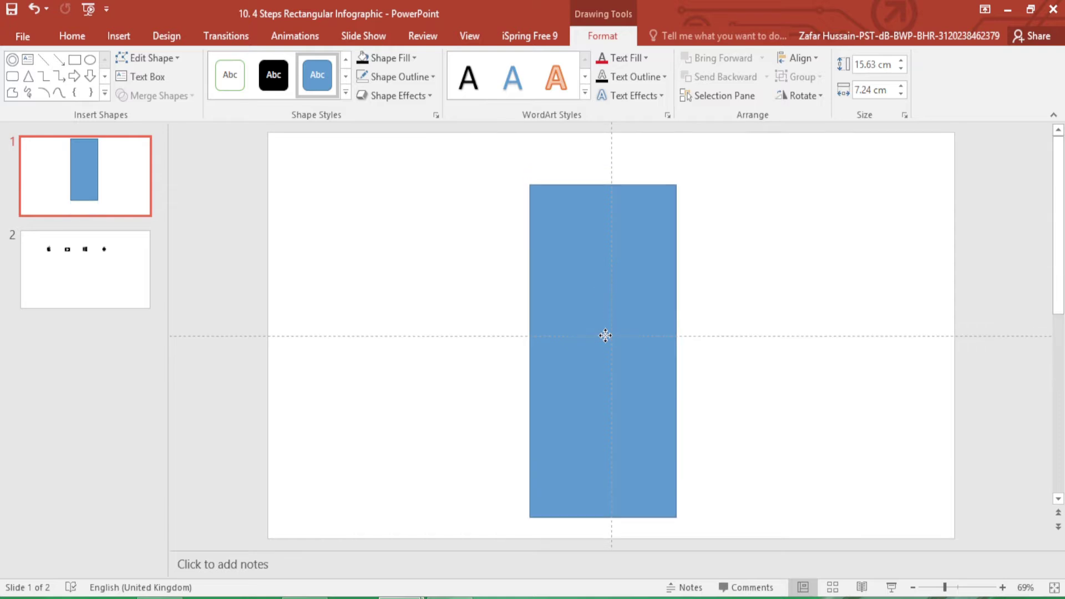
pyautogui.moveTo(603, 292); pyautogui.dragTo(614, 332)
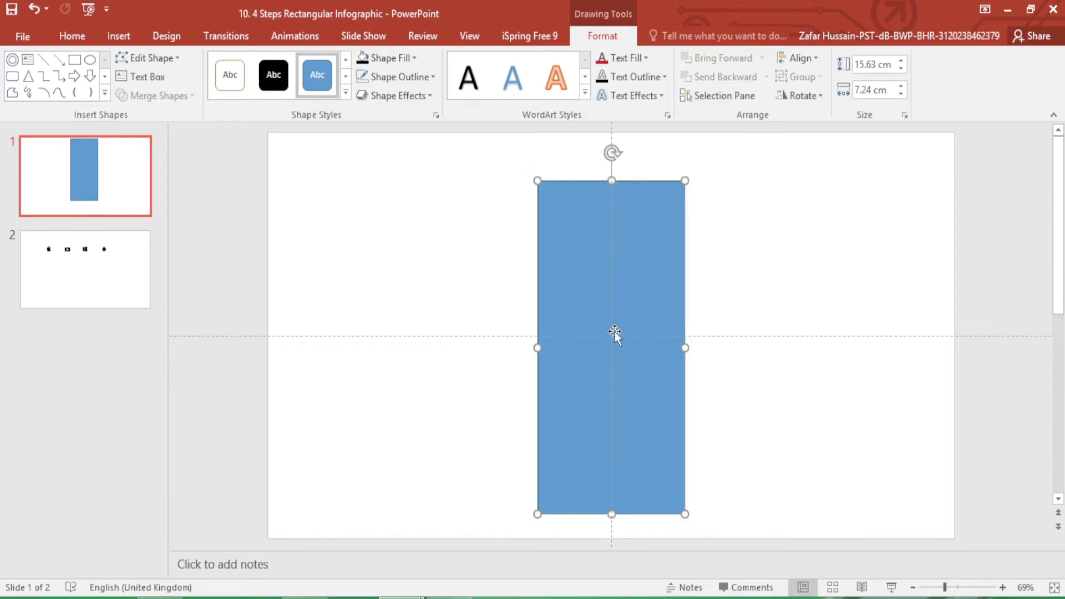
# Remove the rectangle's outline and fill it light grey
pyautogui.rightClick(610, 327)
pyautogui.click(587, 304)
pyautogui.click(402, 83)
pyautogui.moveTo(394, 314)
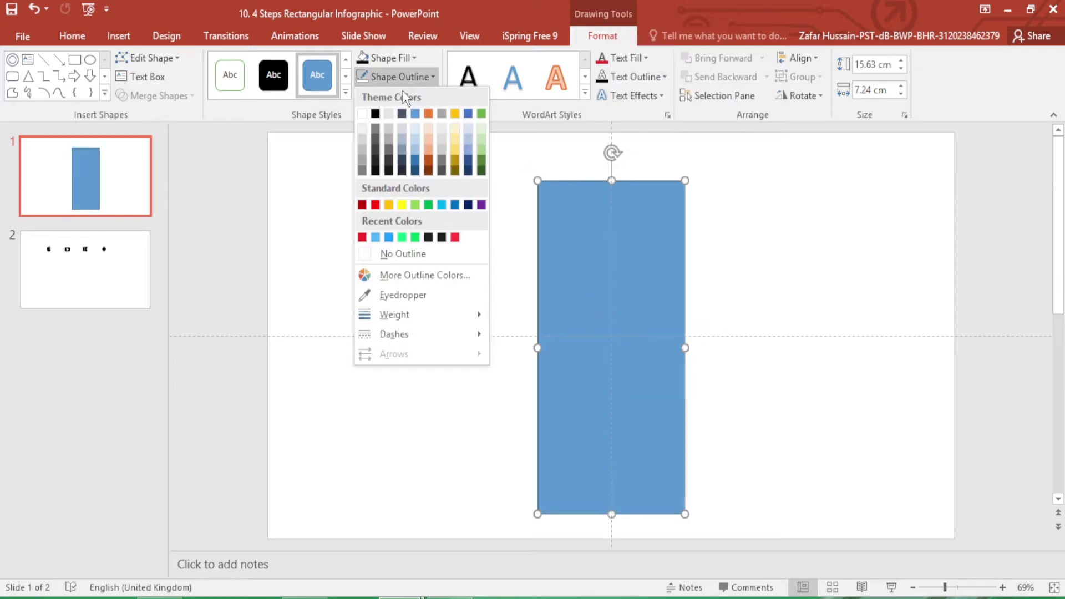
pyautogui.click(415, 254)
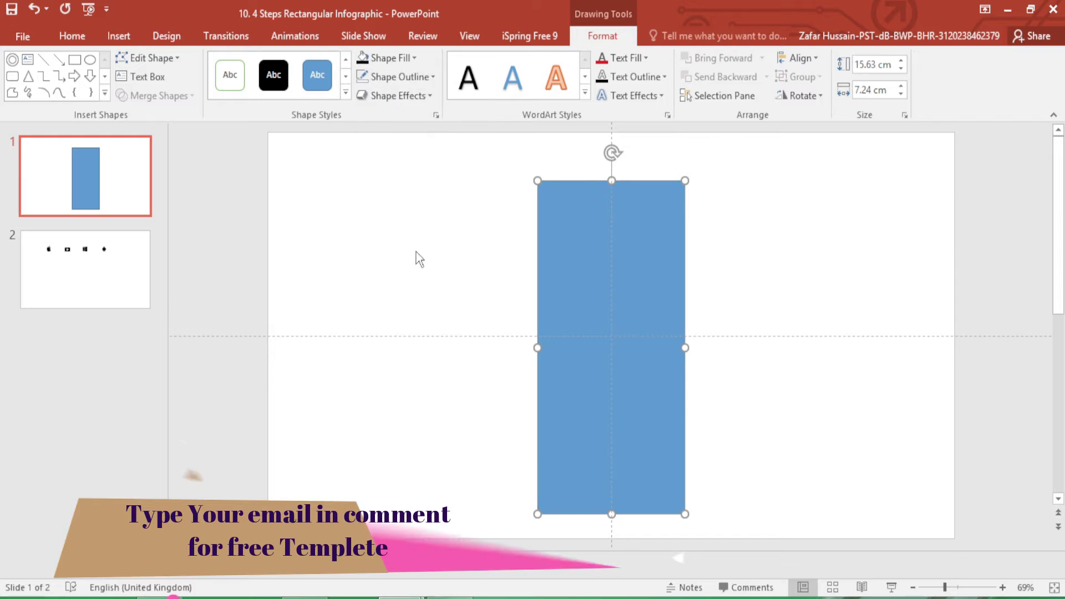
pyautogui.click(415, 58)
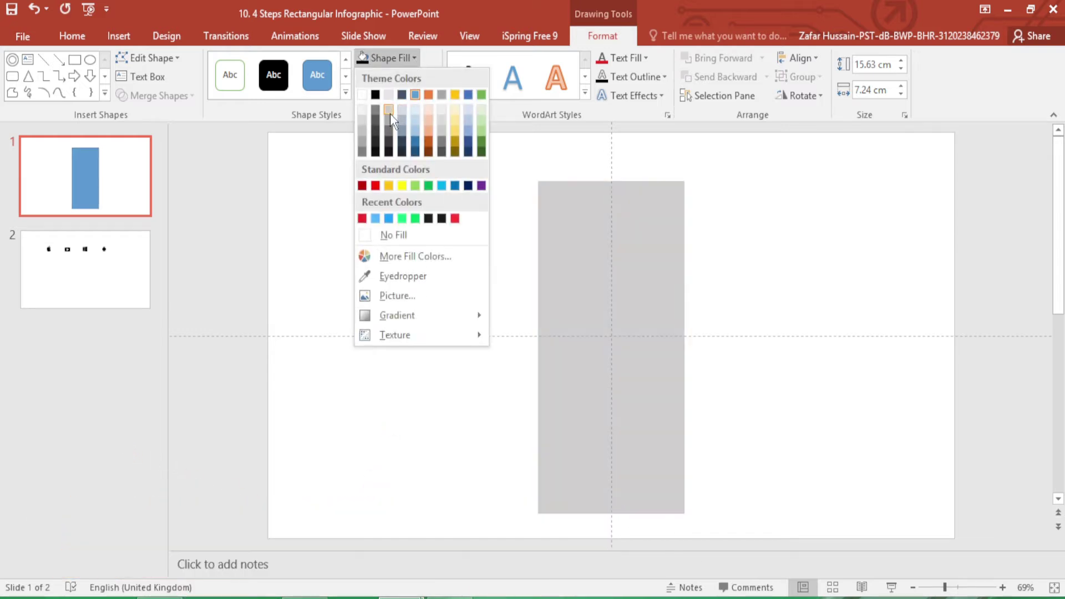
pyautogui.click(389, 120)
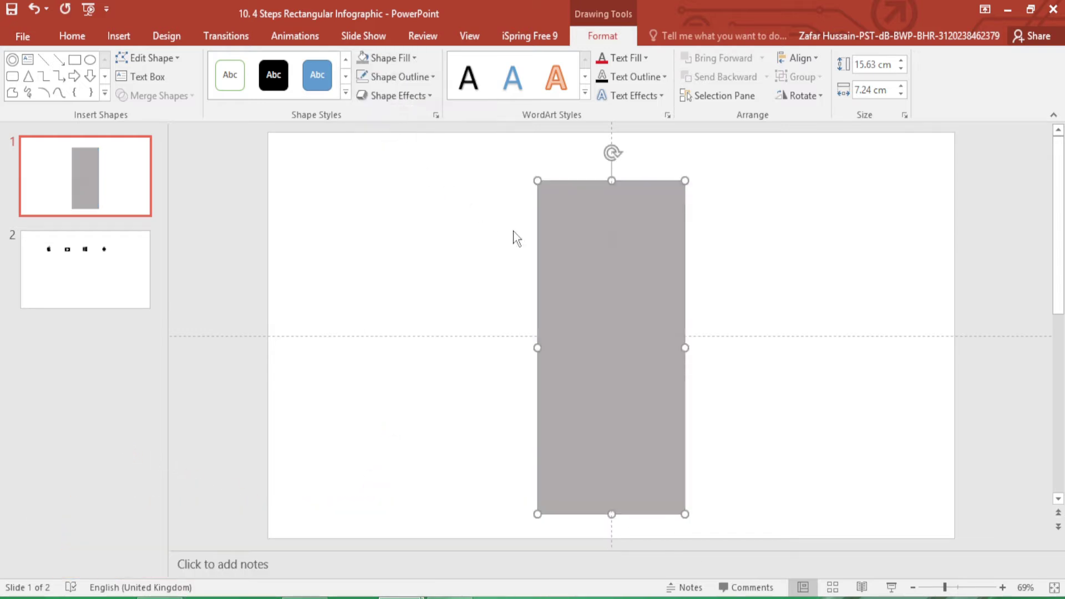
pyautogui.click(469, 243)
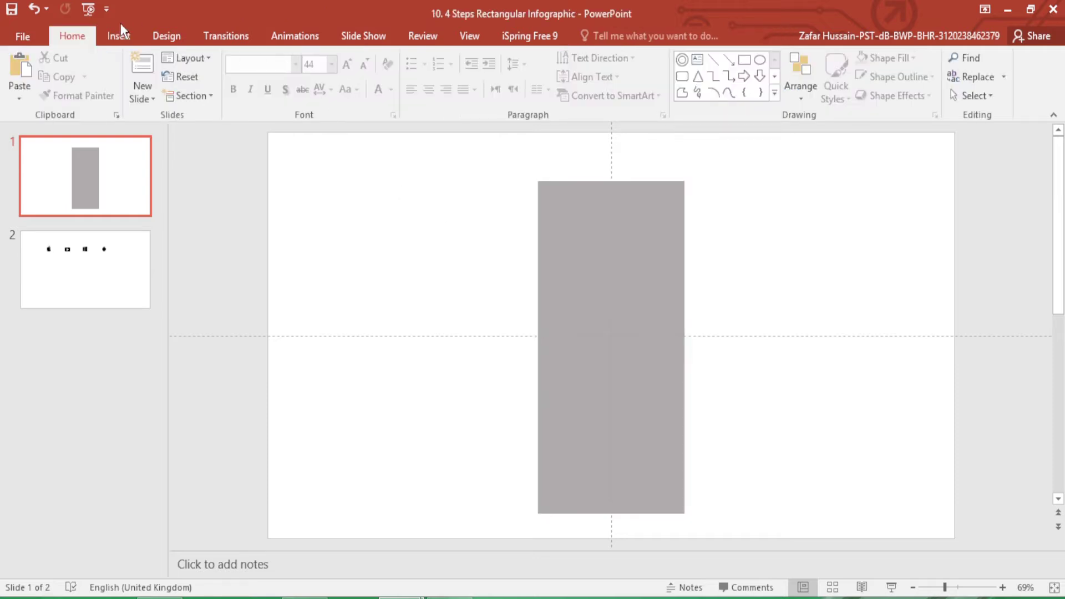
# Draw an isosceles triangle on the grey rectangle and remove its outline
pyautogui.click(118, 37)
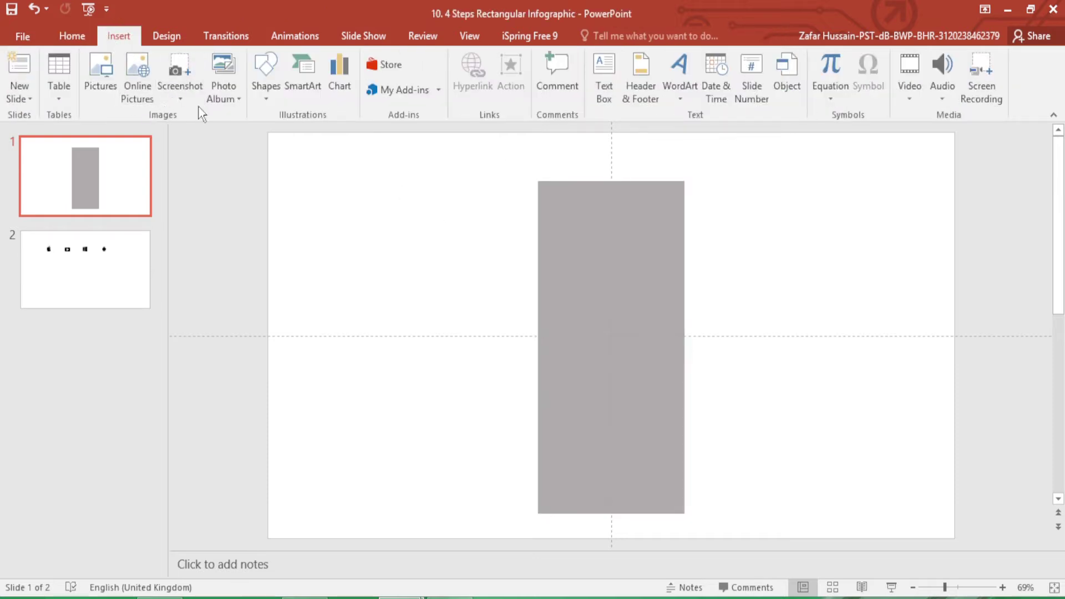
pyautogui.click(274, 99)
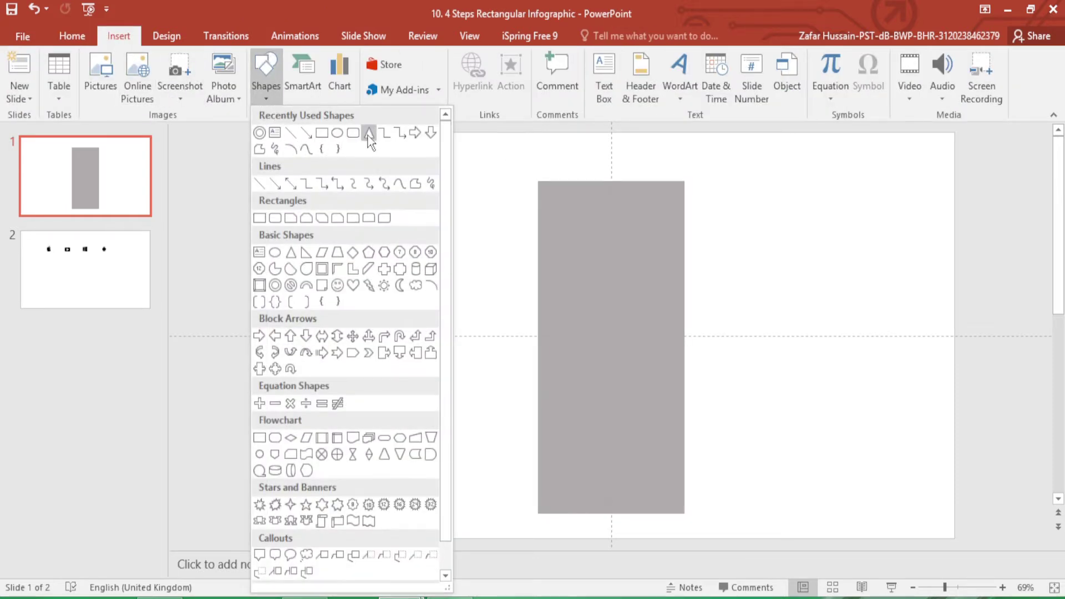
pyautogui.click(361, 138)
pyautogui.moveTo(595, 209); pyautogui.dragTo(648, 298)
pyautogui.click(396, 76)
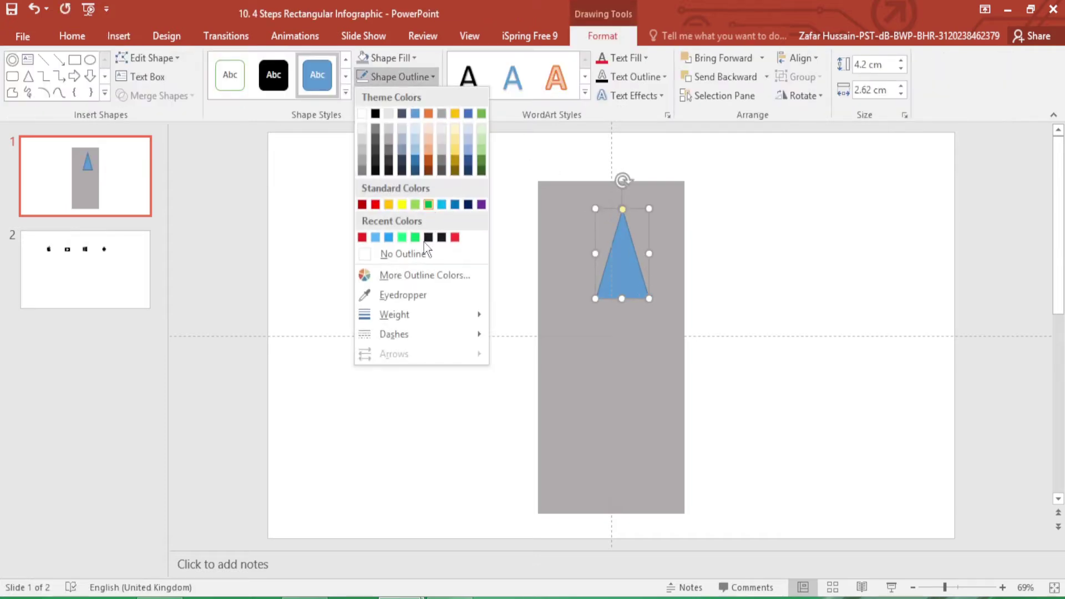
pyautogui.click(419, 254)
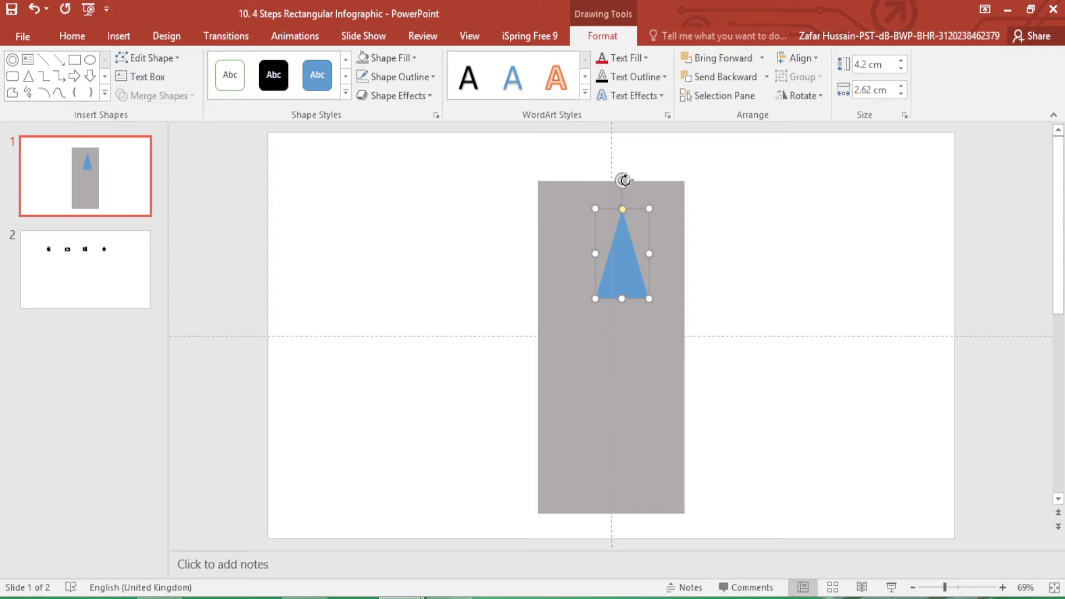
# Rotate the triangle to point left and place it over the rectangle's upper right edge
pyautogui.moveTo(623, 179); pyautogui.dragTo(535, 253)
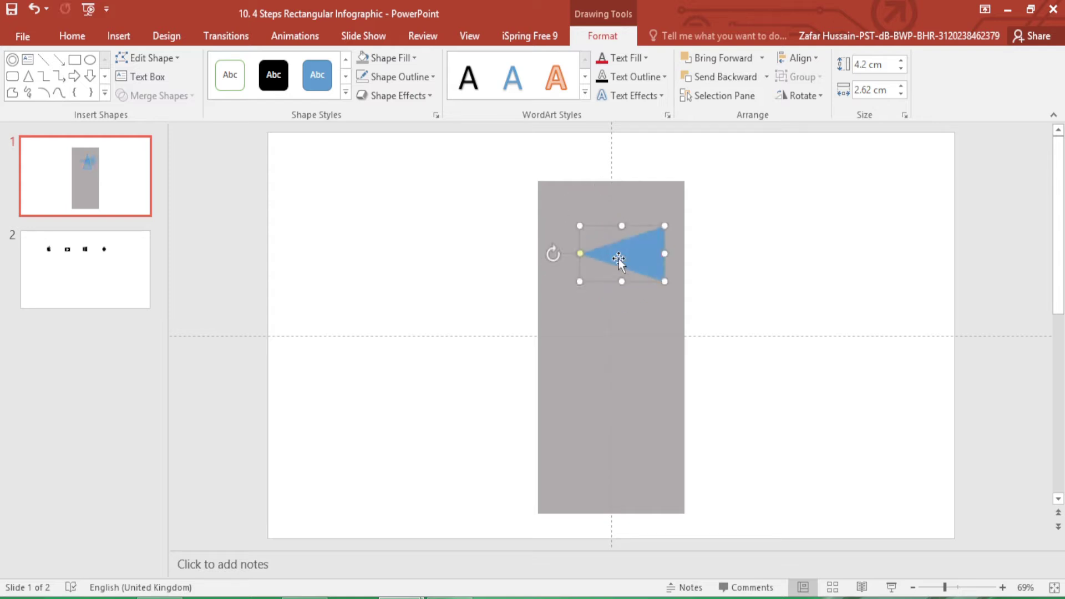
pyautogui.moveTo(618, 258); pyautogui.dragTo(666, 233)
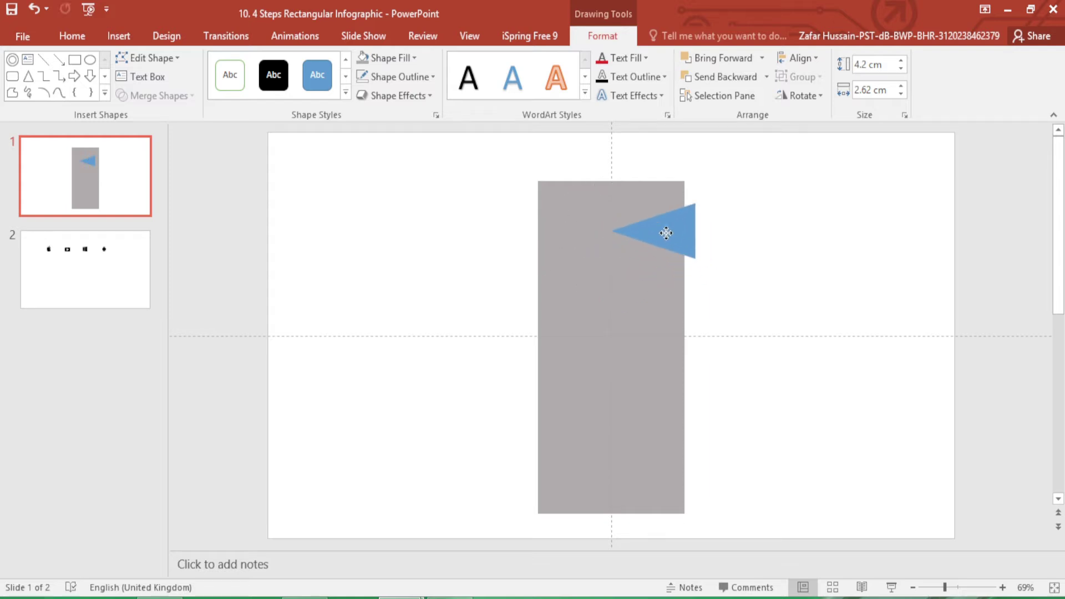
pyautogui.moveTo(666, 233)
pyautogui.mouseDown()
pyautogui.moveTo(649, 238)
pyautogui.moveTo(677, 223)
pyautogui.mouseUp()
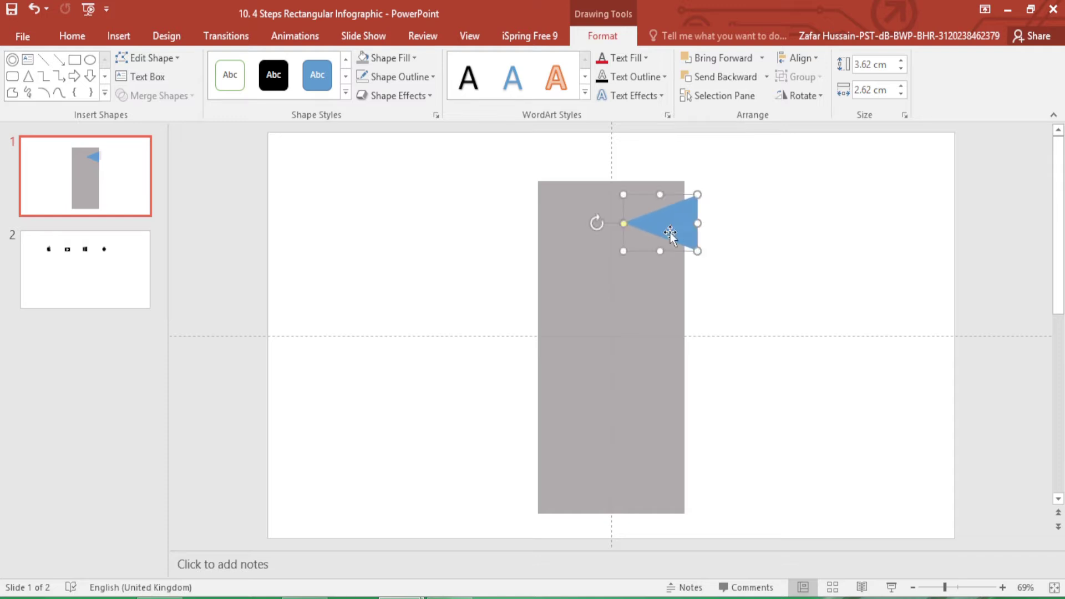
pyautogui.click(404, 77)
pyautogui.click(402, 254)
pyautogui.click(452, 254)
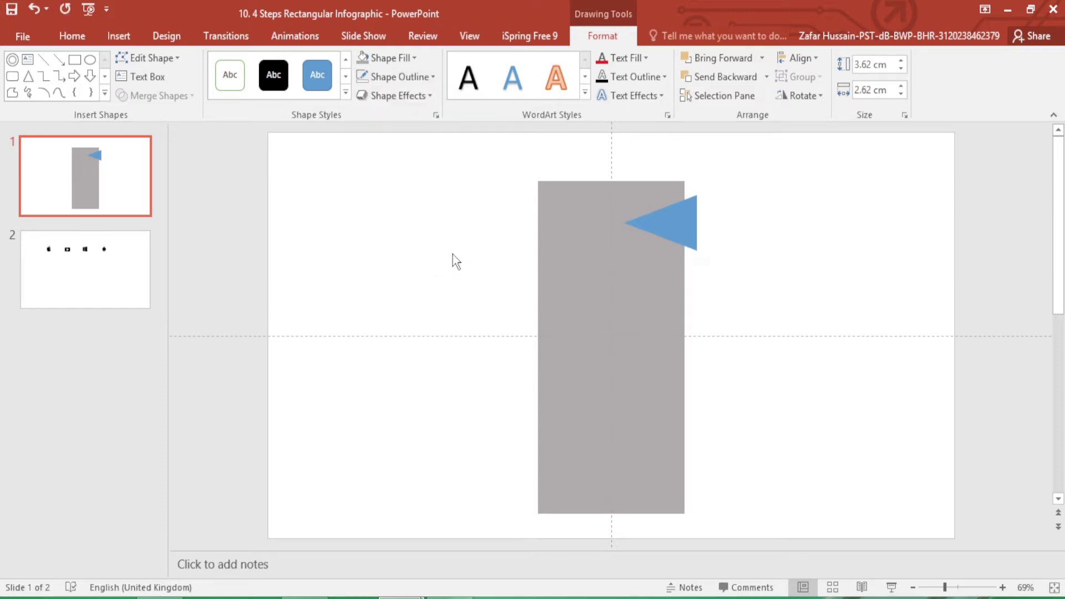
# Add a small 1.12 × 0.92 cm outline-free triangle pointing right at the rectangle's top-right corner
pyautogui.click(118, 36)
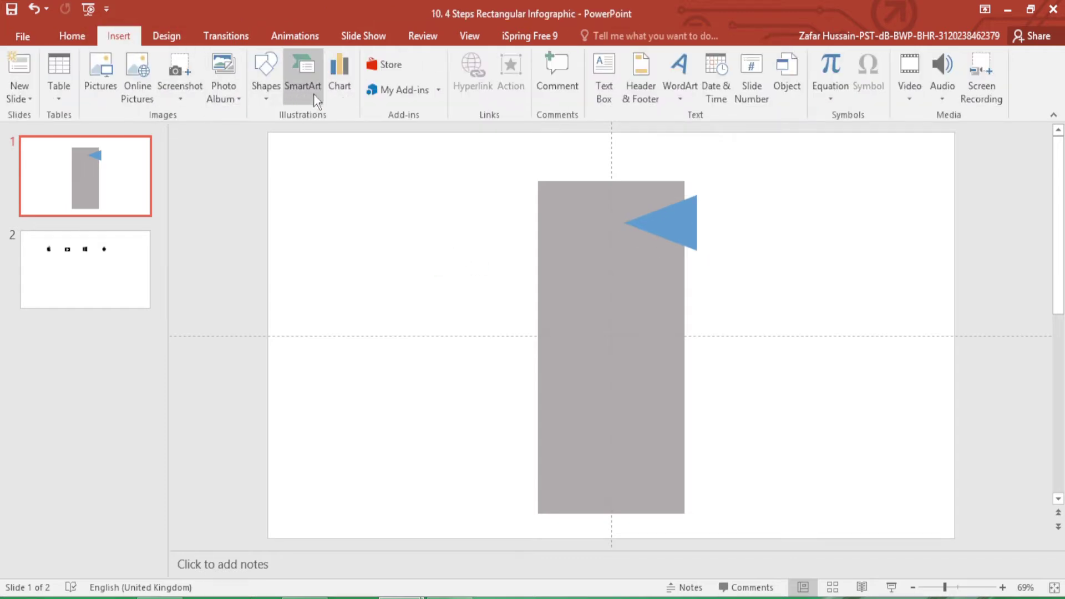
pyautogui.click(267, 84)
pyautogui.click(353, 133)
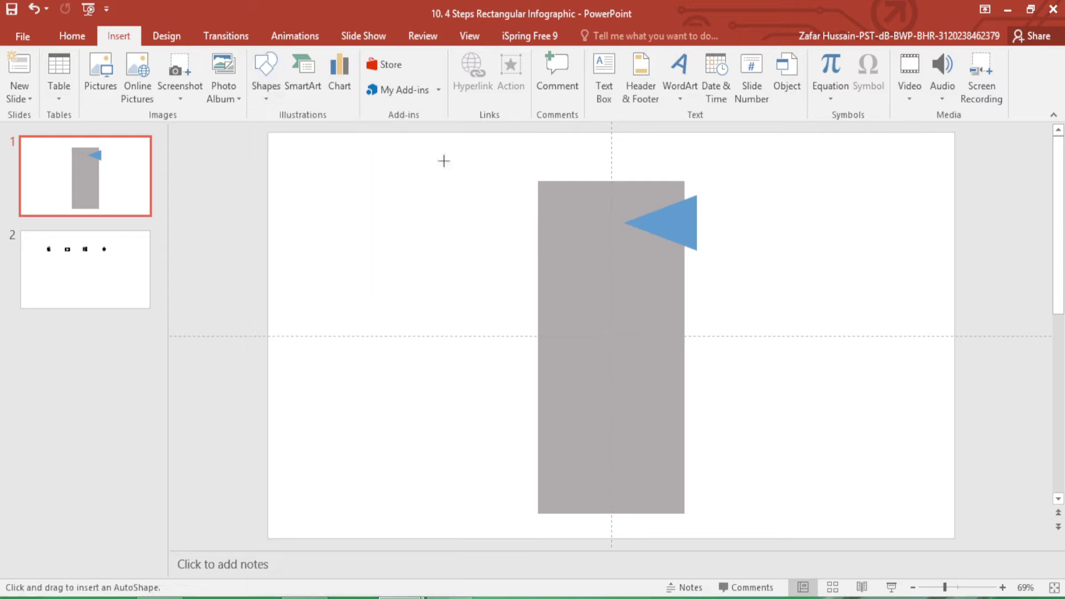
pyautogui.moveTo(575, 198); pyautogui.dragTo(592, 221)
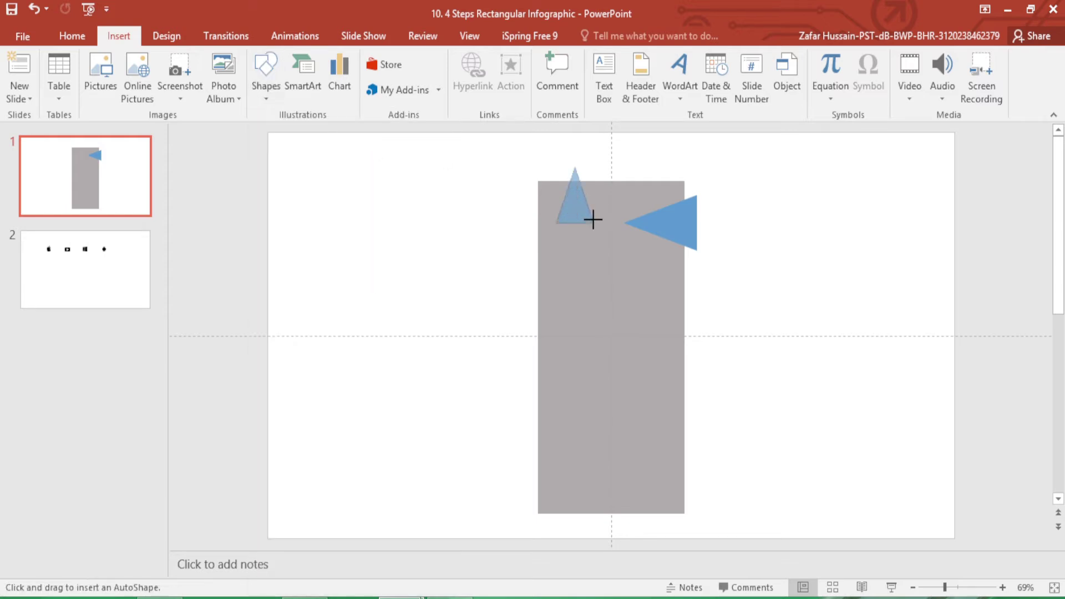
pyautogui.moveTo(593, 220); pyautogui.dragTo(584, 207)
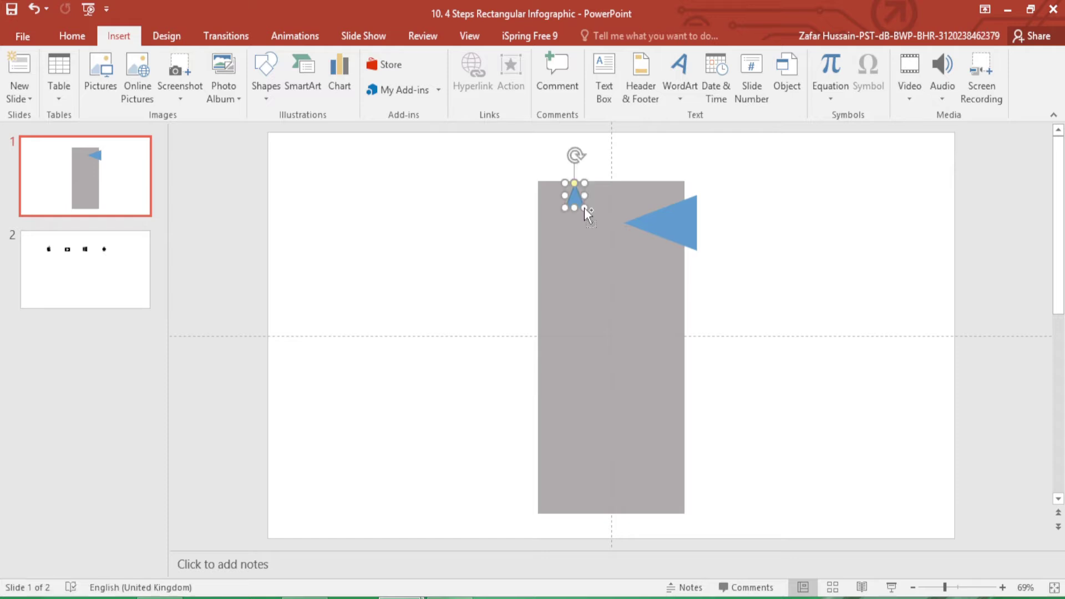
pyautogui.click(414, 79)
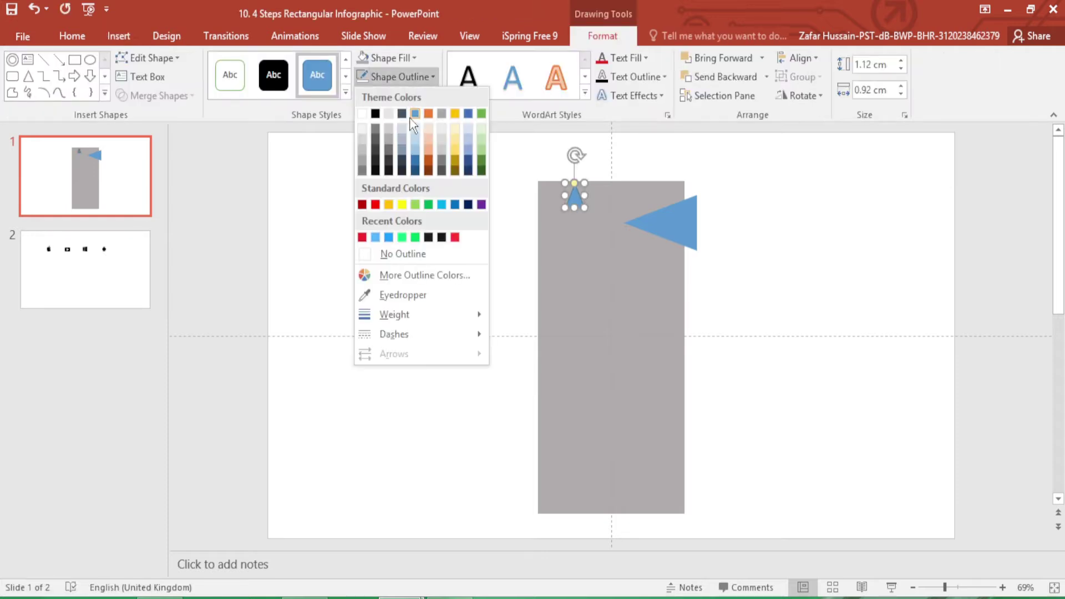
pyautogui.click(388, 254)
pyautogui.moveTo(574, 156); pyautogui.dragTo(610, 192)
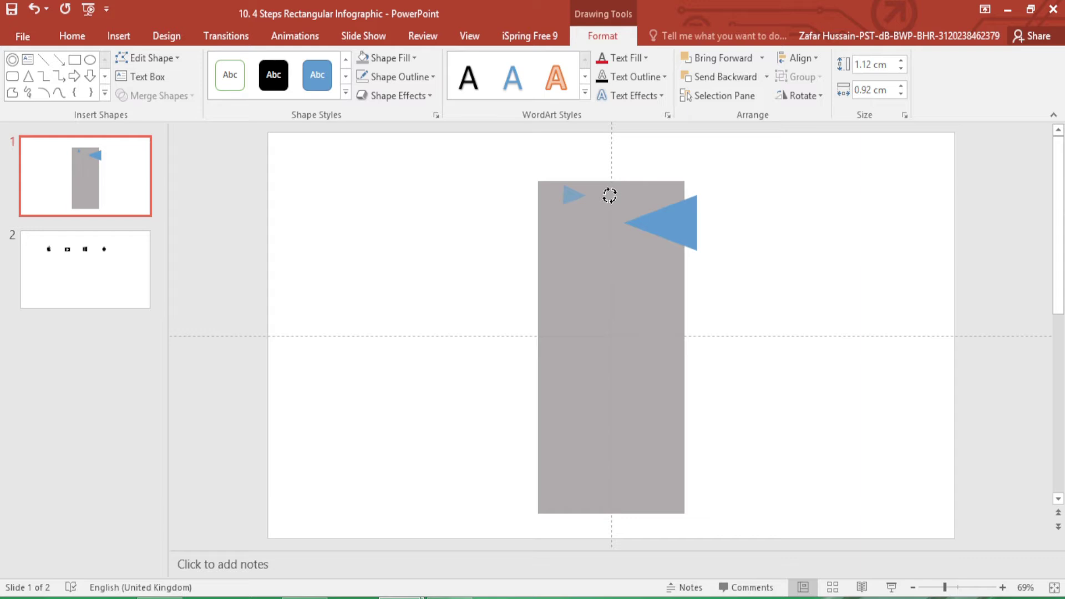
pyautogui.moveTo(610, 196); pyautogui.dragTo(694, 189)
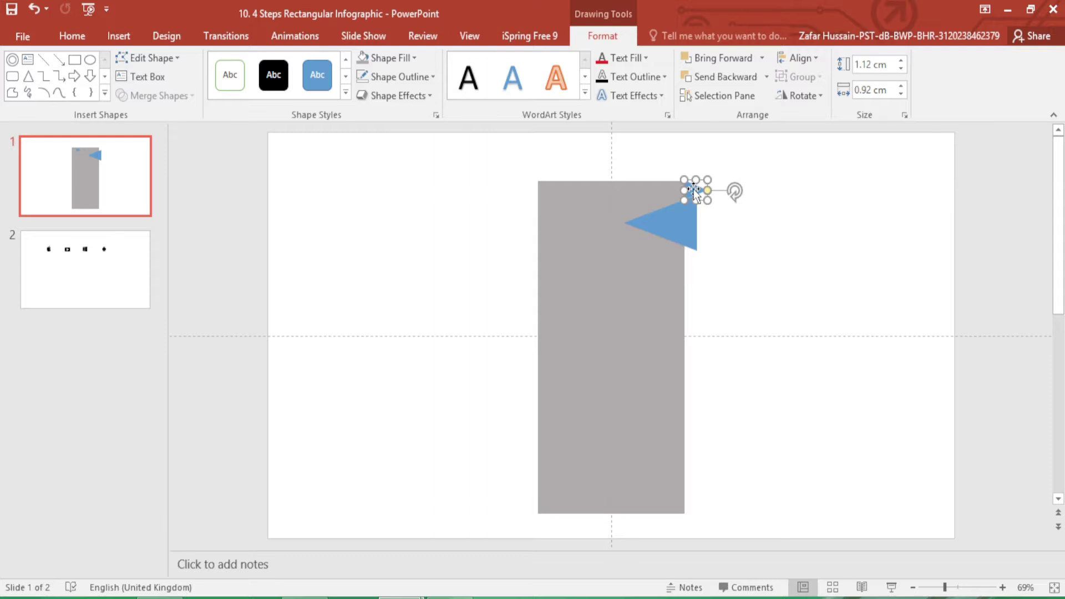
# Reshape the small triangle to 0.62 × 0.9 cm as a corner fold
pyautogui.keyDown('ctrl'); pyautogui.scroll(1, 697, 193); pyautogui.keyUp('ctrl')
pyautogui.keyDown('ctrl'); pyautogui.scroll(3, 697, 193); pyautogui.keyUp('ctrl')
pyautogui.keyDown('ctrl'); pyautogui.scroll(6, 681, 261); pyautogui.keyUp('ctrl')
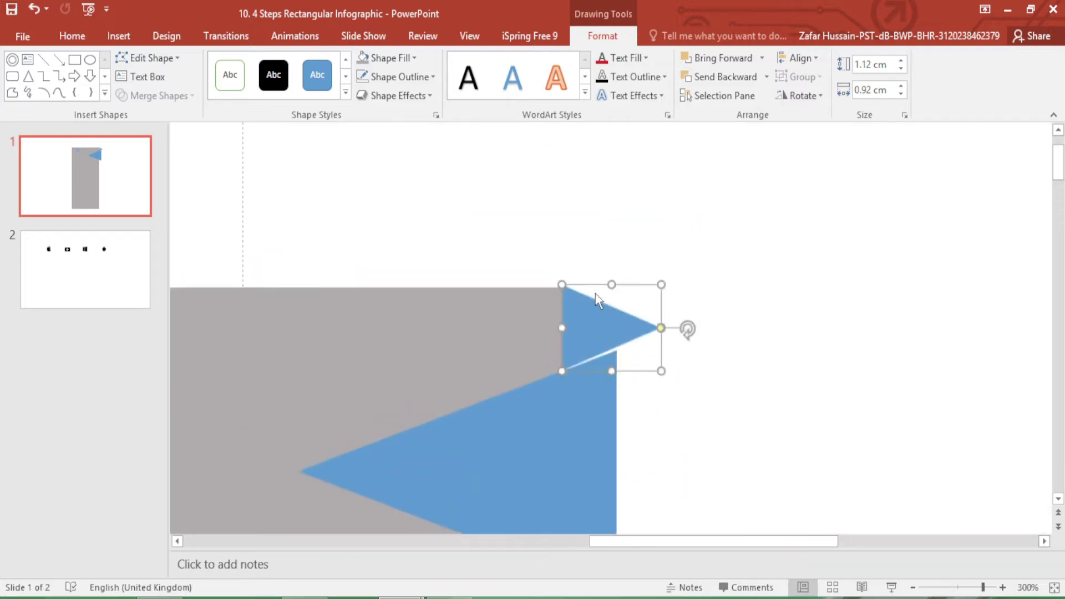
pyautogui.keyDown('ctrl'); pyautogui.scroll(3, 688, 327); pyautogui.keyUp('ctrl')
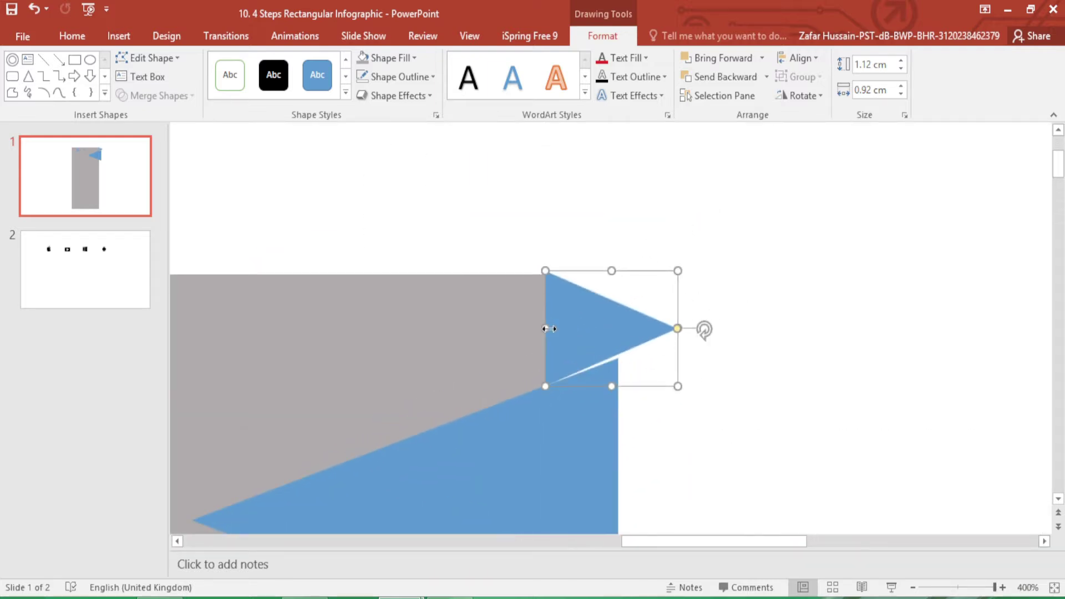
pyautogui.moveTo(548, 328); pyautogui.dragTo(589, 327)
pyautogui.moveTo(653, 389); pyautogui.dragTo(618, 387)
pyautogui.moveTo(619, 331); pyautogui.dragTo(620, 363)
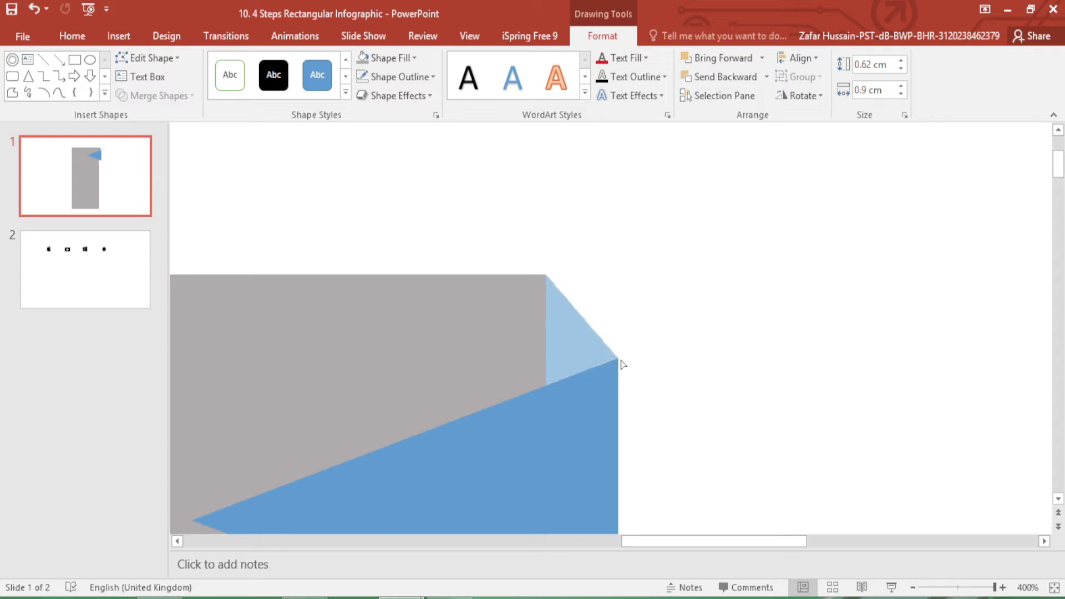
# Duplicate the fold triangle and move the copy down beside the grey rectangle
pyautogui.scroll(-3, 658, 330)
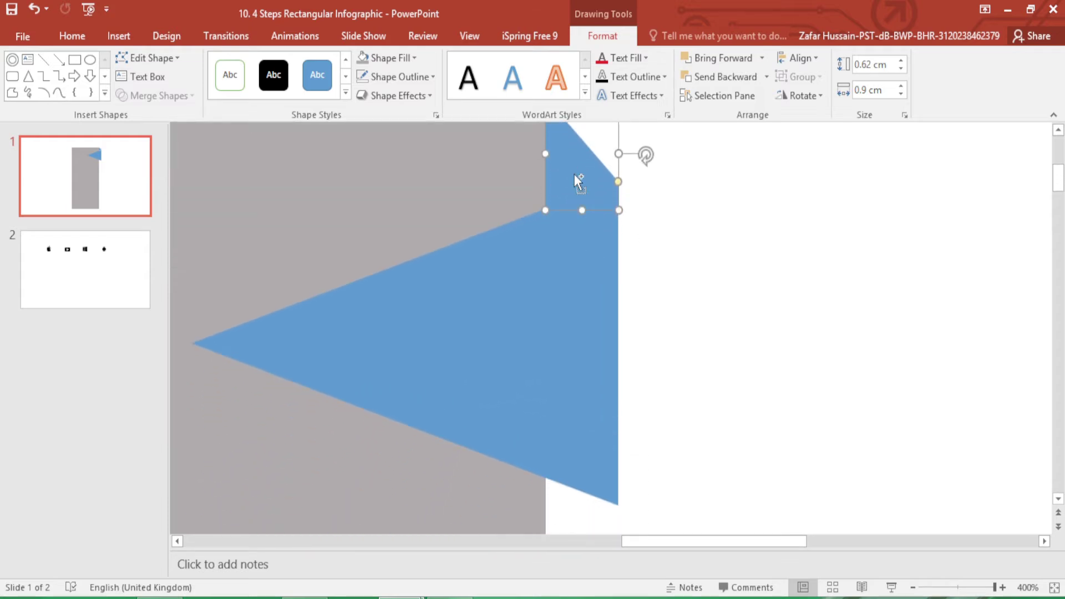
pyautogui.hotkey('ctrl', 'd')
pyautogui.moveTo(598, 195)
pyautogui.mouseDown()
pyautogui.moveTo(578, 522)
pyautogui.moveTo(609, 271)
pyautogui.mouseUp()
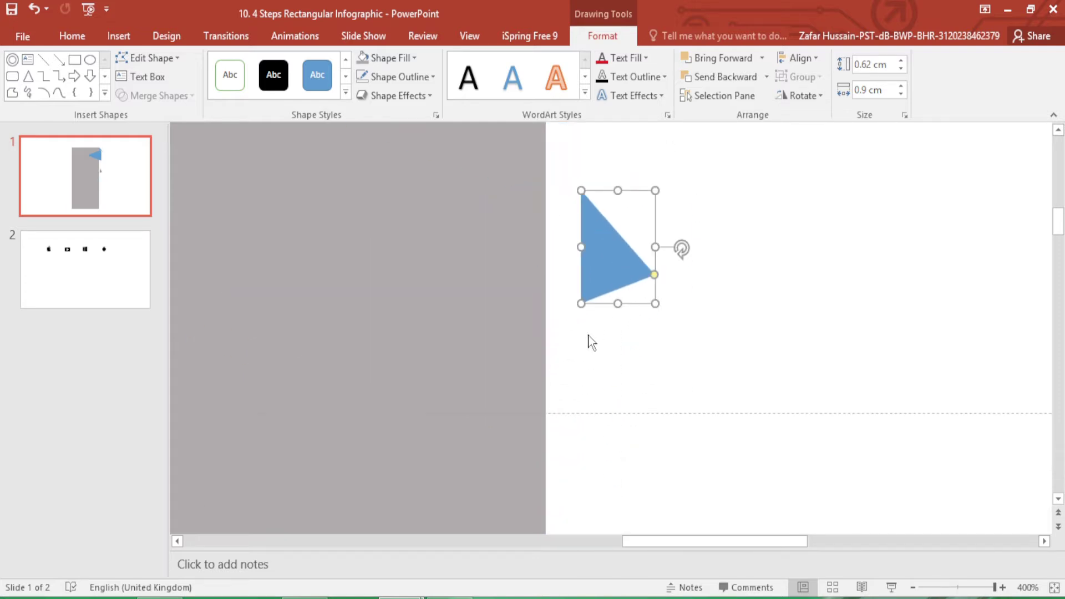
# Fit the copied triangle against the bar's edge beneath the big tab's lower right end
pyautogui.scroll(-5, 595, 319)
pyautogui.scroll(-5, 596, 319)
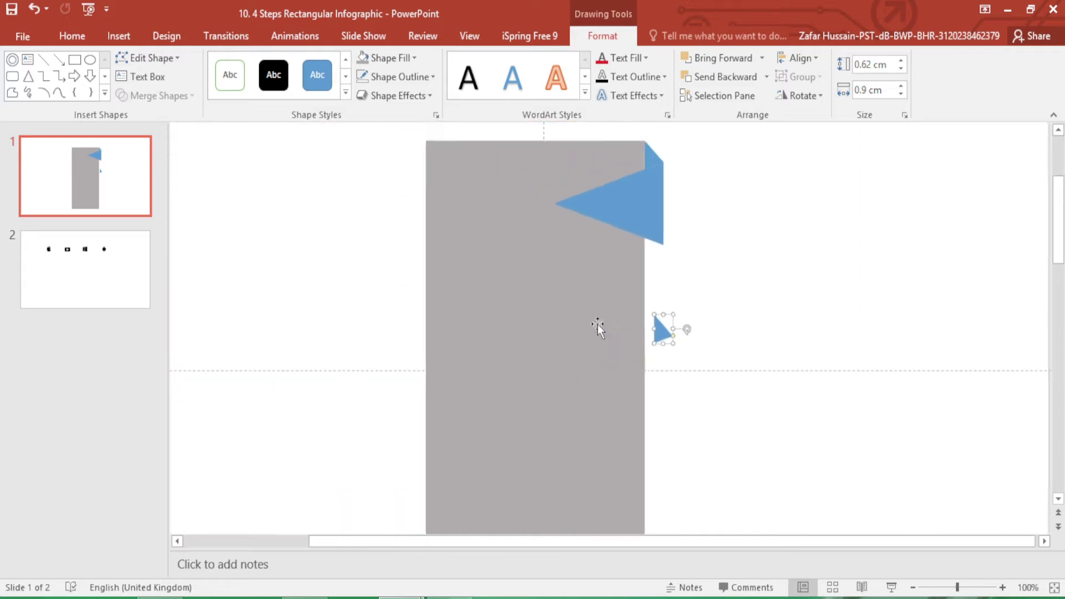
pyautogui.moveTo(654, 333); pyautogui.dragTo(654, 257)
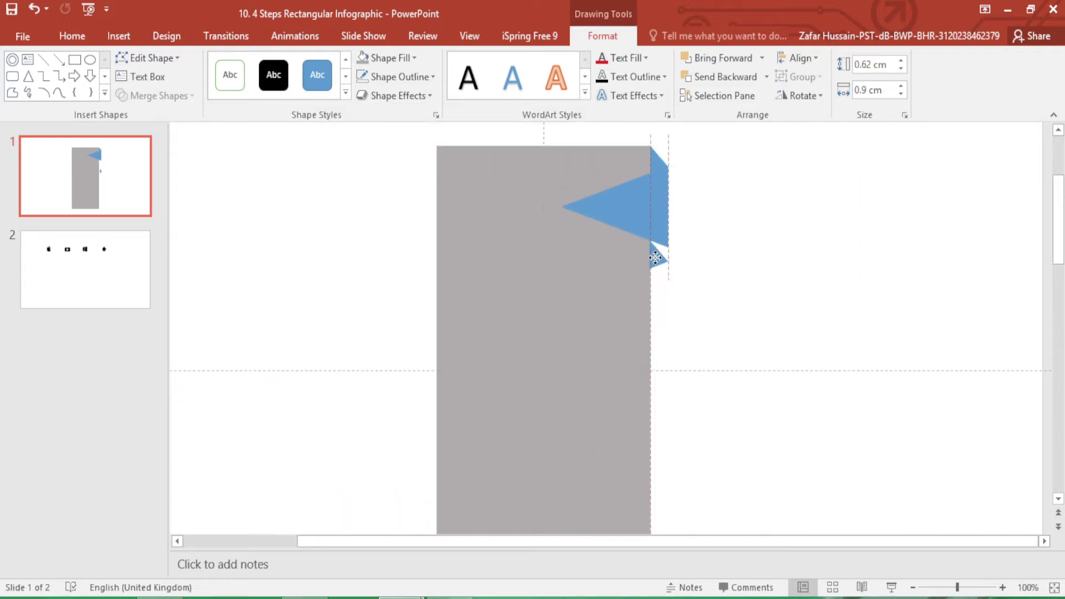
pyautogui.scroll(3, 654, 261)
pyautogui.scroll(3, 649, 321)
pyautogui.scroll(3, 648, 350)
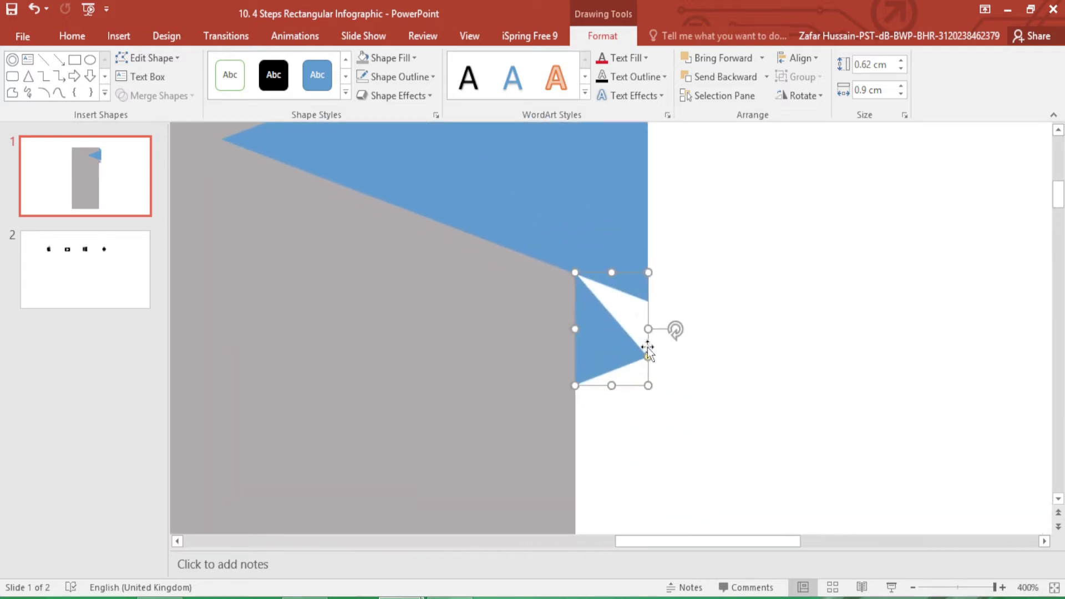
pyautogui.moveTo(601, 337); pyautogui.dragTo(648, 303)
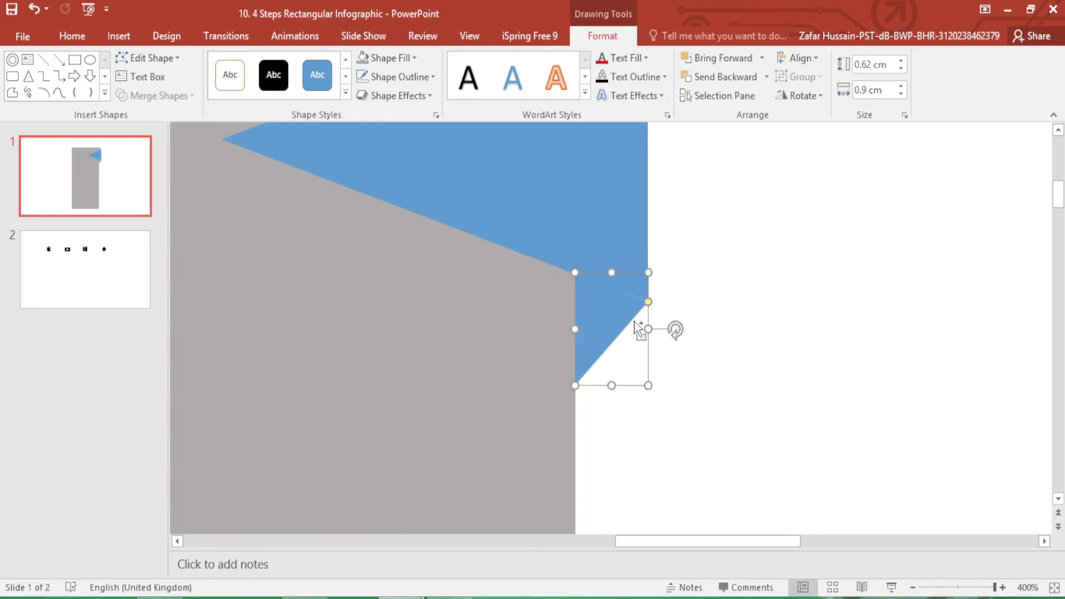
pyautogui.click(703, 297)
pyautogui.moveTo(608, 311); pyautogui.dragTo(608, 313)
# Zoom back out and select the large blue triangle tab
pyautogui.scroll(-5, 701, 315)
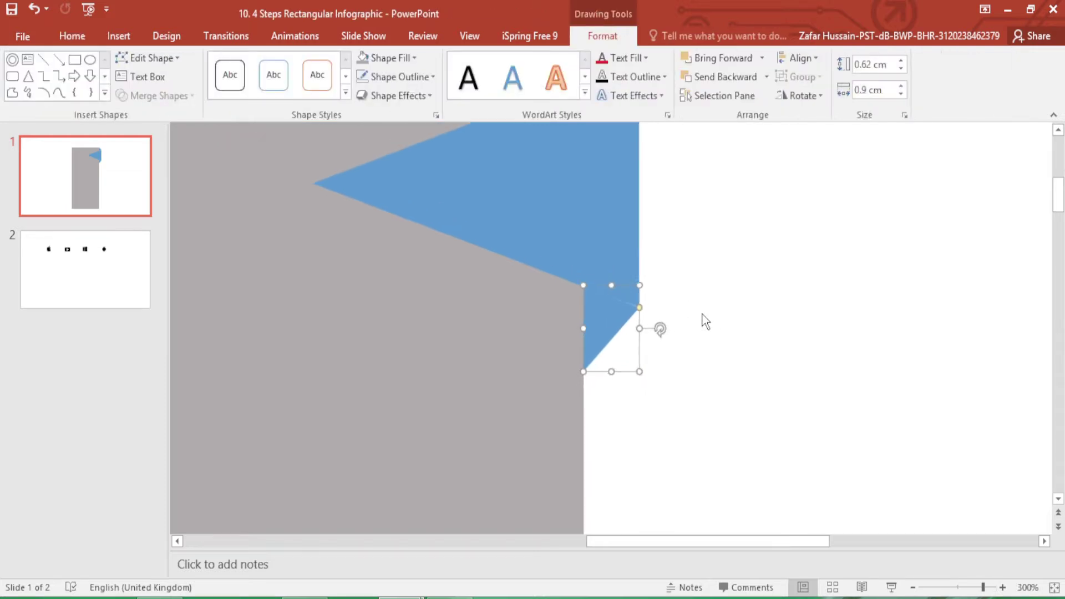
pyautogui.scroll(-2, 680, 297)
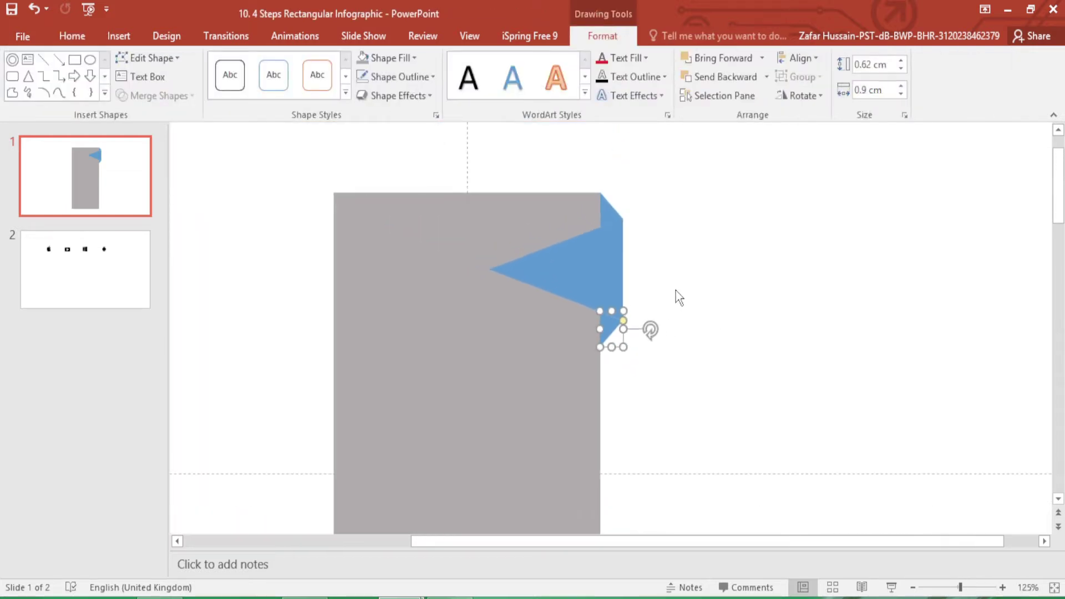
pyautogui.scroll(-3, 696, 305)
pyautogui.click(387, 306)
pyautogui.click(682, 239)
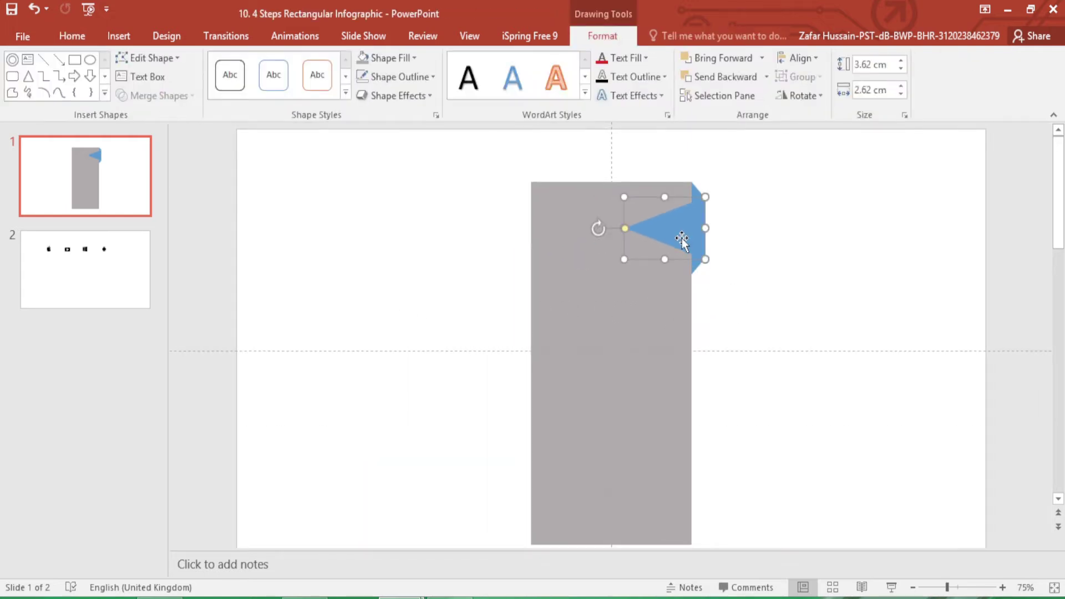
# Give the large triangle a gradient fill with red end stops and an extra stop
pyautogui.rightClick(682, 238)
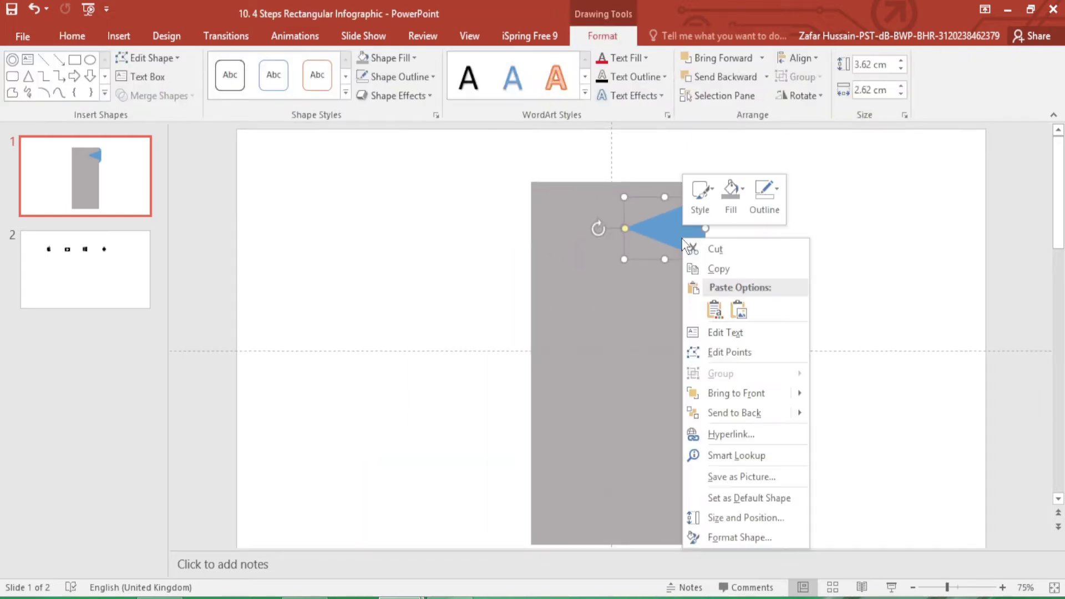
pyautogui.click(736, 536)
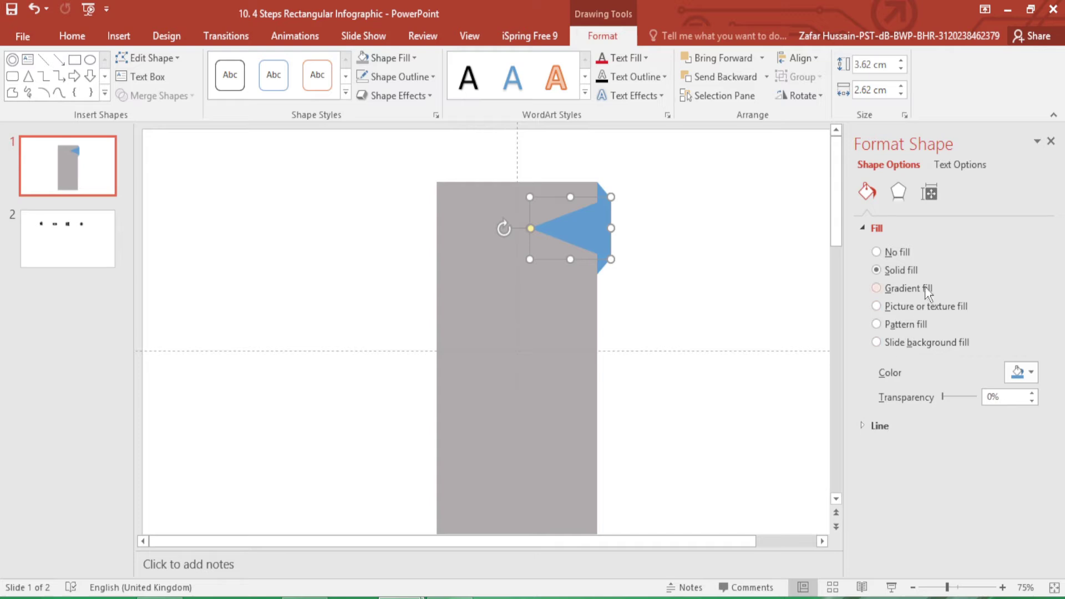
pyautogui.click(928, 290)
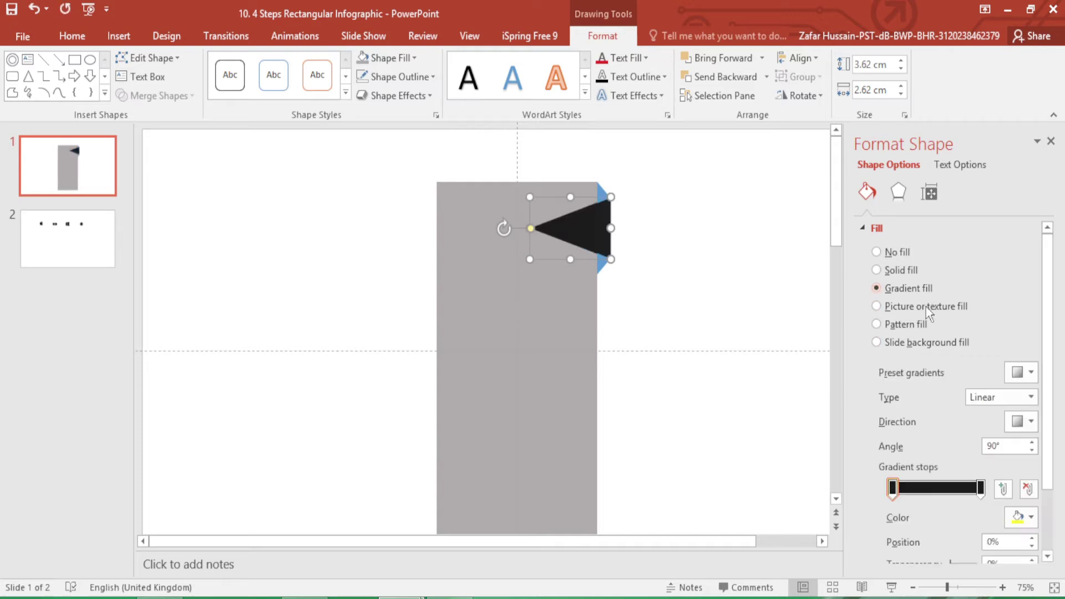
pyautogui.click(893, 492)
pyautogui.click(1024, 524)
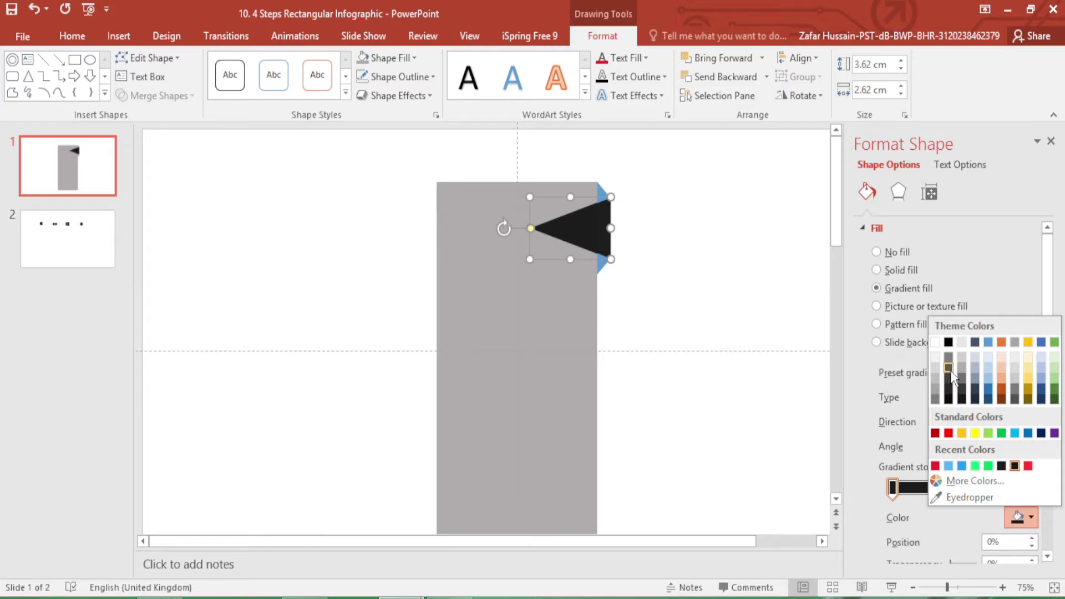
pyautogui.click(1028, 466)
pyautogui.click(980, 488)
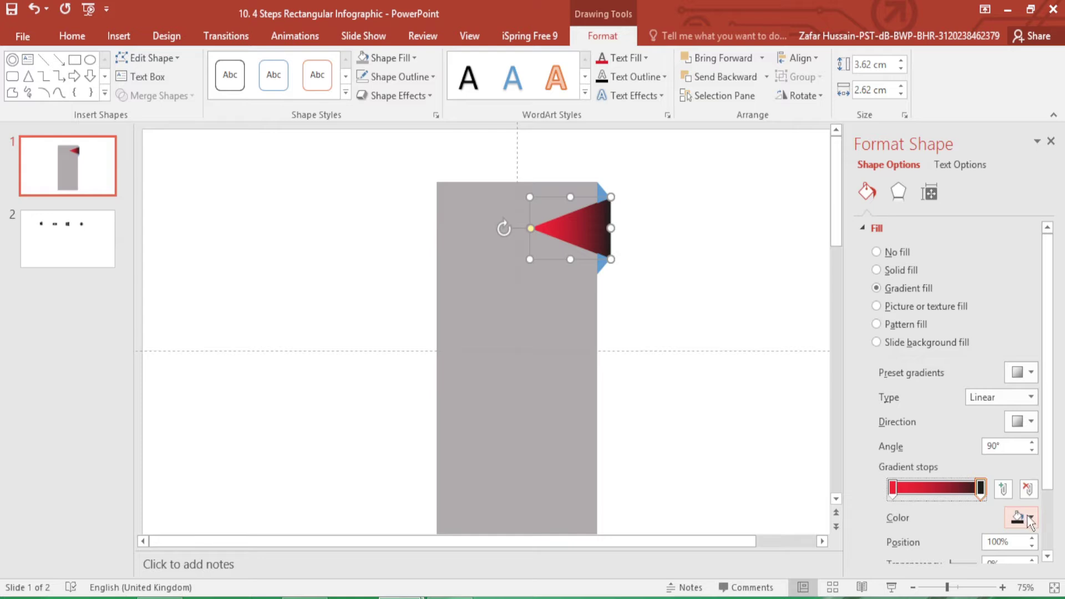
pyautogui.click(1030, 517)
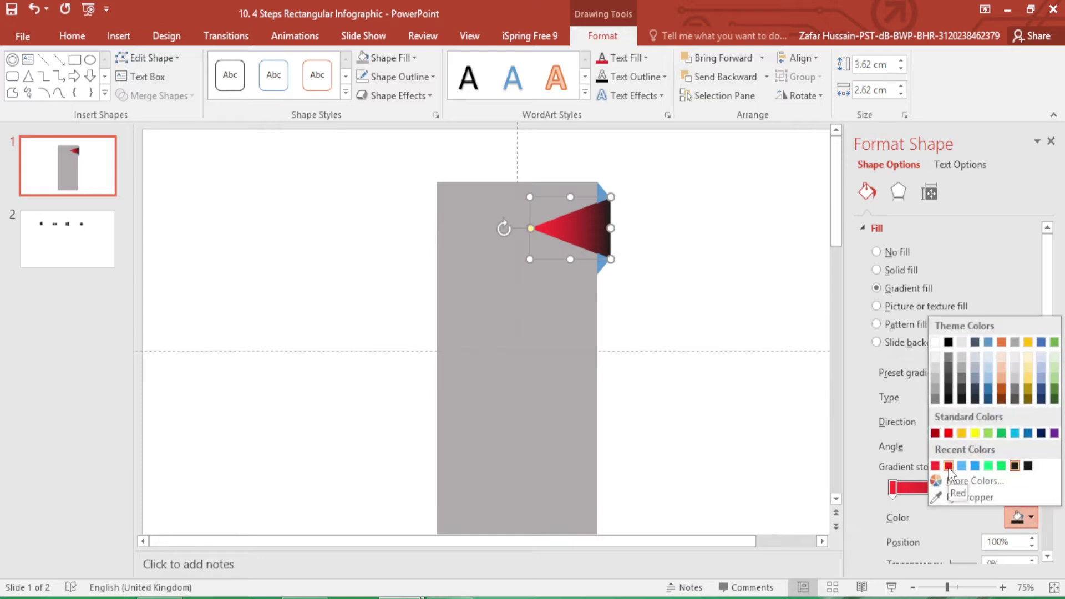
pyautogui.click(948, 433)
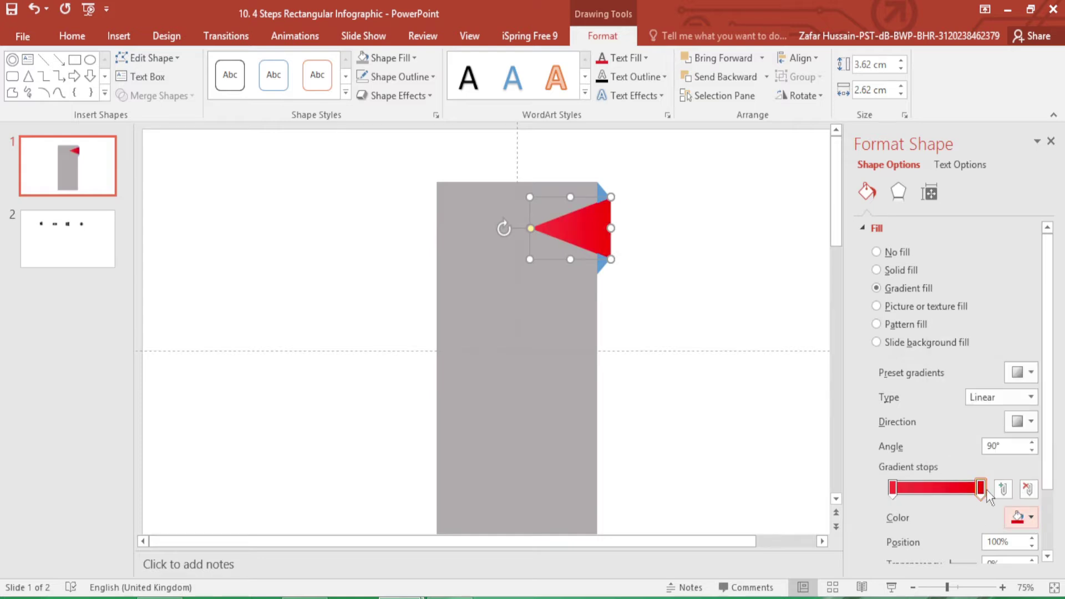
pyautogui.moveTo(925, 489); pyautogui.dragTo(969, 497)
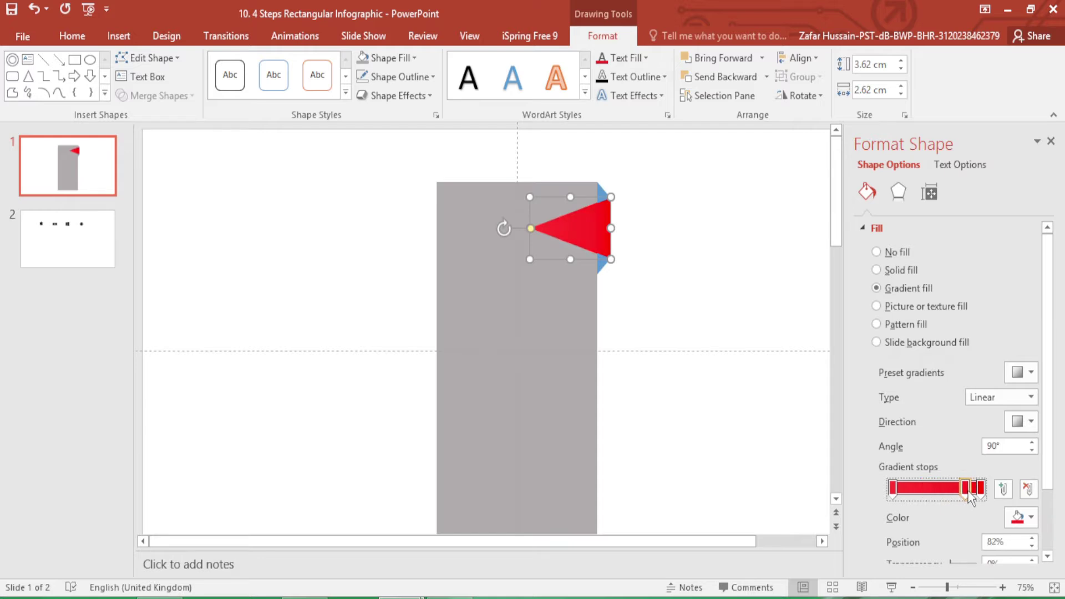
# Make the left gradient stop a lighter red and the right stop a darker red
pyautogui.click(892, 488)
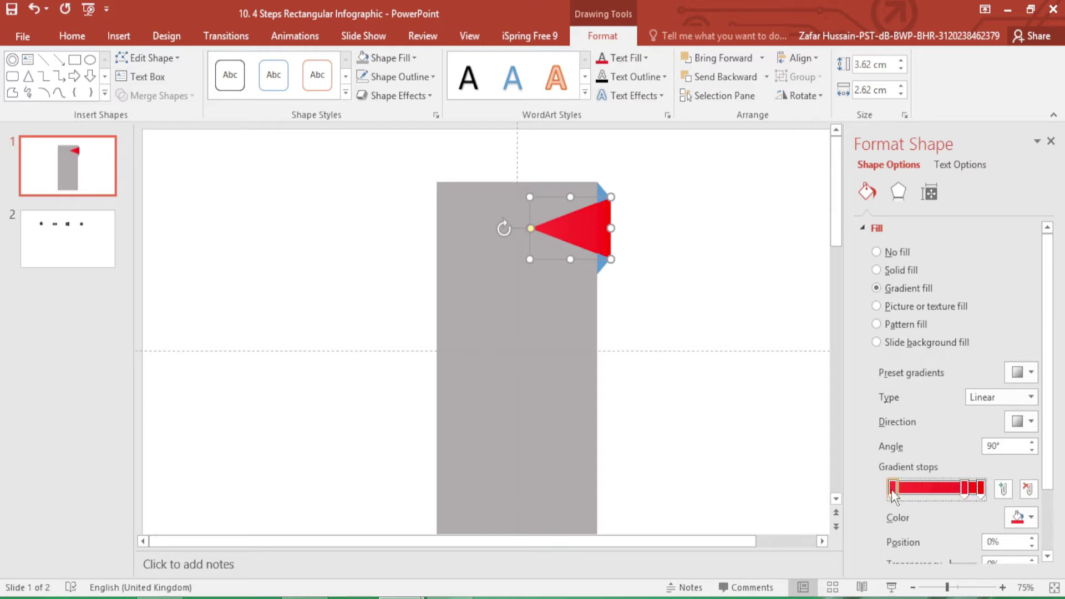
pyautogui.click(1030, 518)
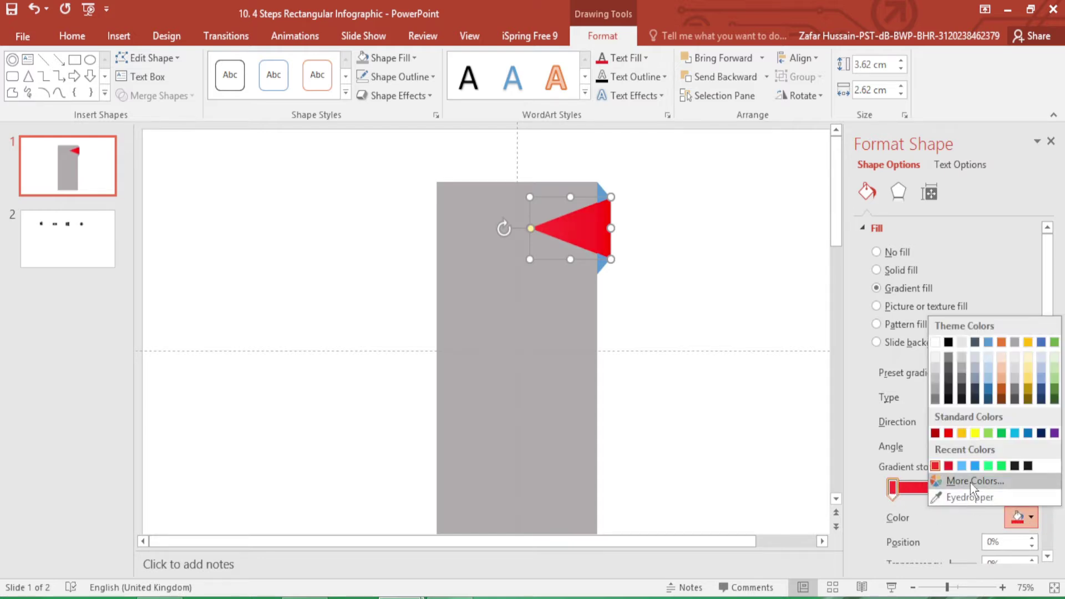
pyautogui.click(971, 481)
pyautogui.moveTo(577, 244); pyautogui.dragTo(577, 223)
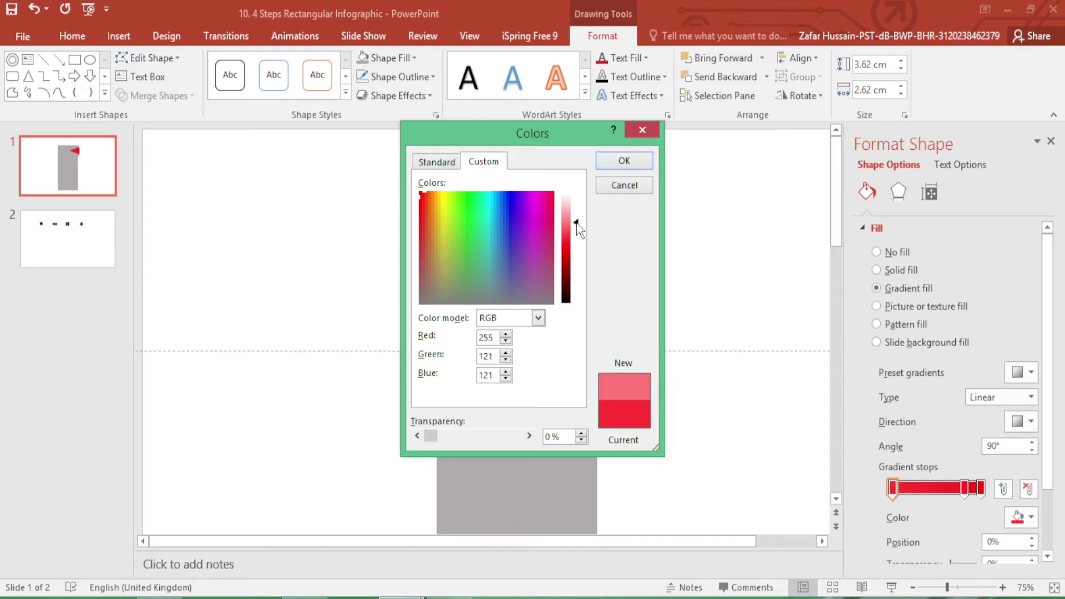
pyautogui.click(621, 161)
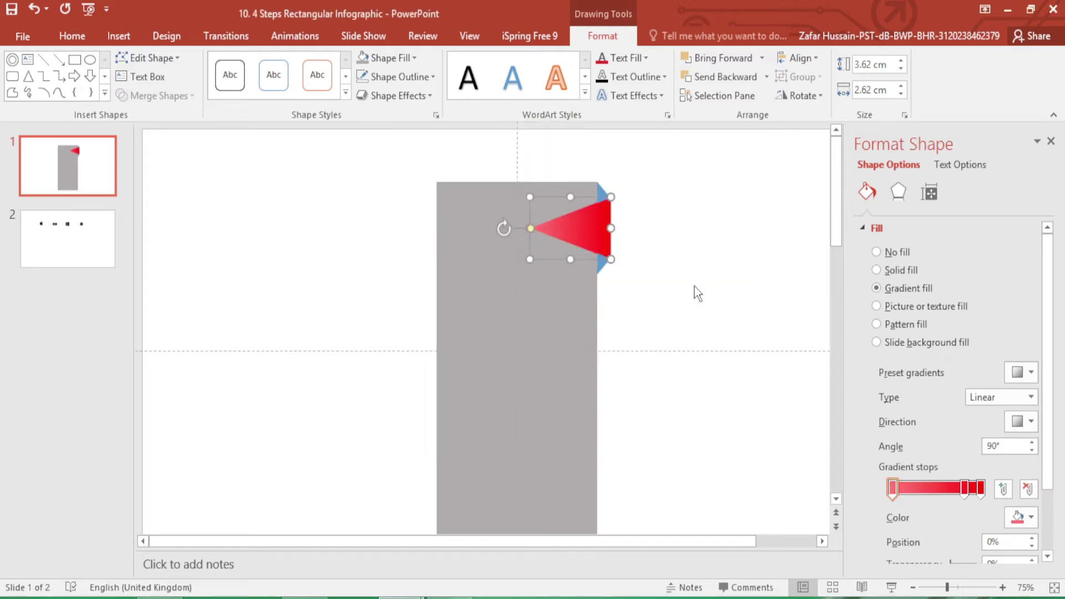
pyautogui.click(985, 495)
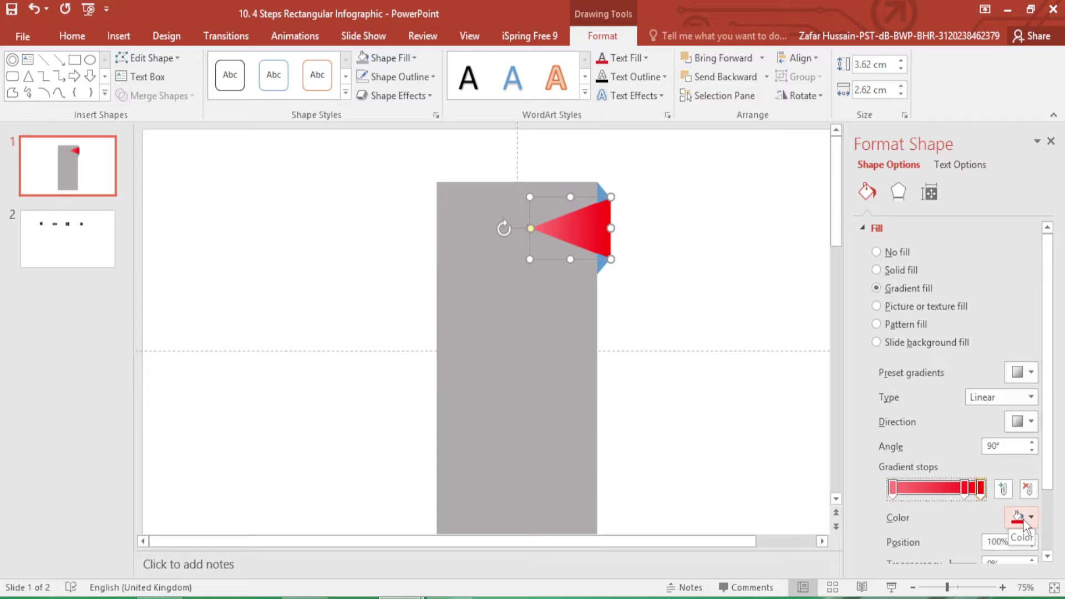
pyautogui.click(1019, 517)
pyautogui.click(959, 487)
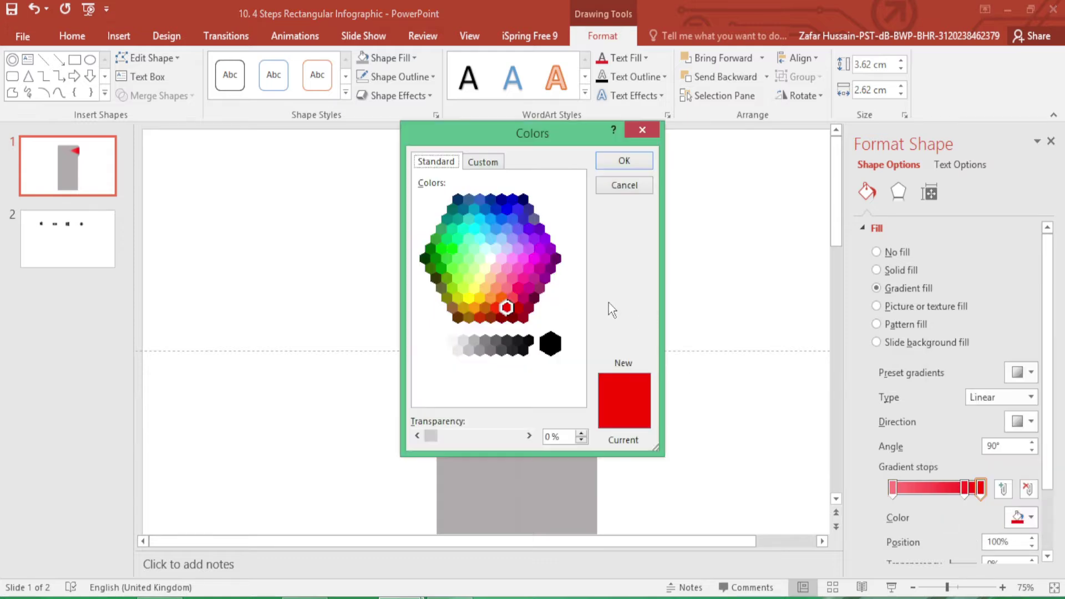
pyautogui.click(502, 167)
pyautogui.moveTo(581, 254); pyautogui.dragTo(575, 253)
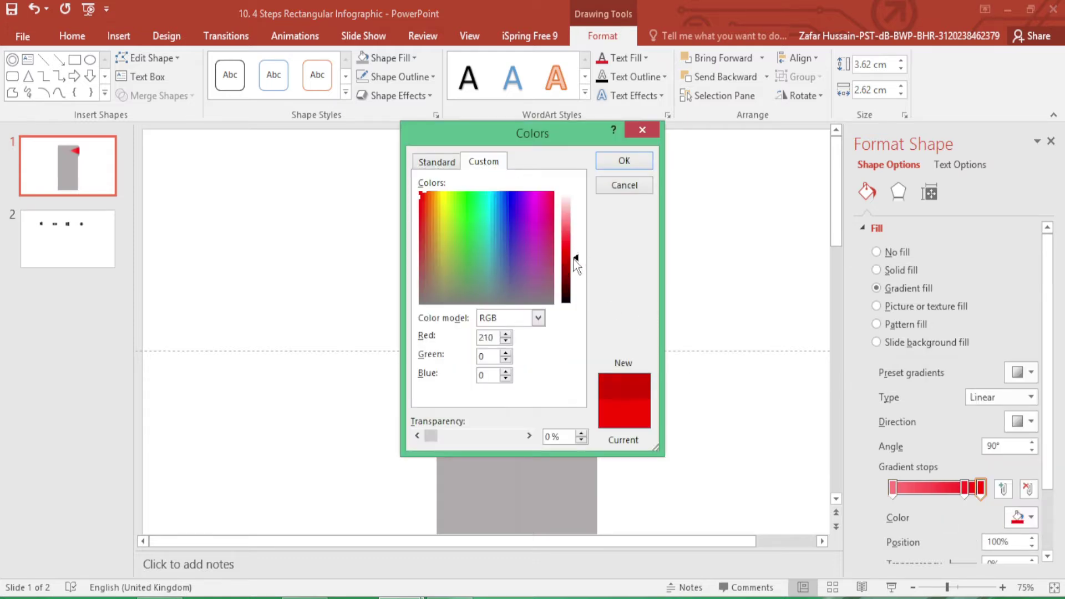
pyautogui.click(624, 161)
# Darken the 82% gradient stop and fine-tune the first stop's red shade
pyautogui.click(964, 488)
pyautogui.click(1030, 517)
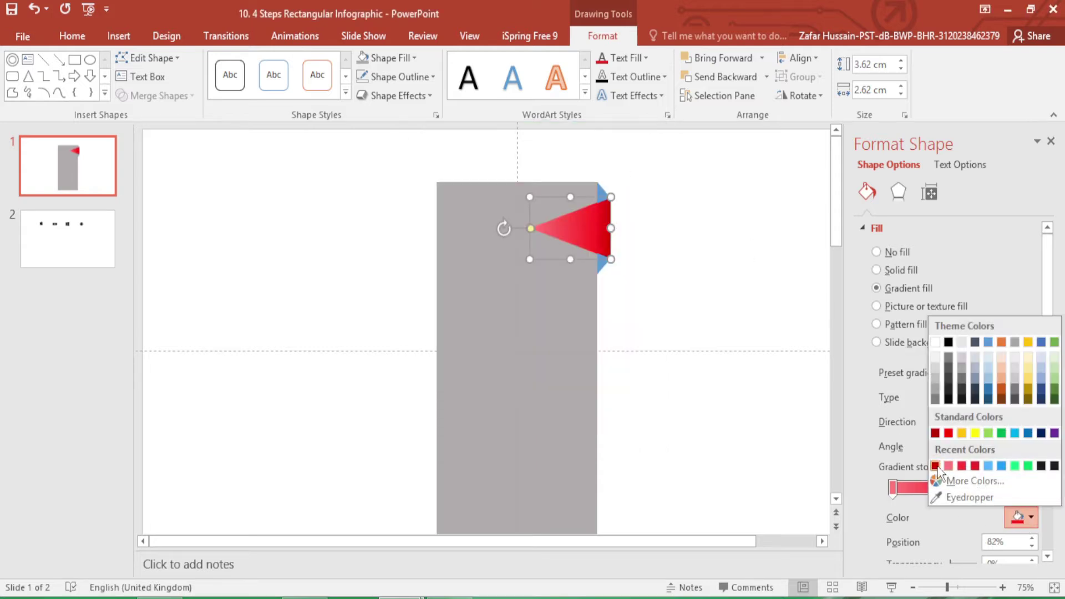
pyautogui.click(935, 465)
pyautogui.click(808, 448)
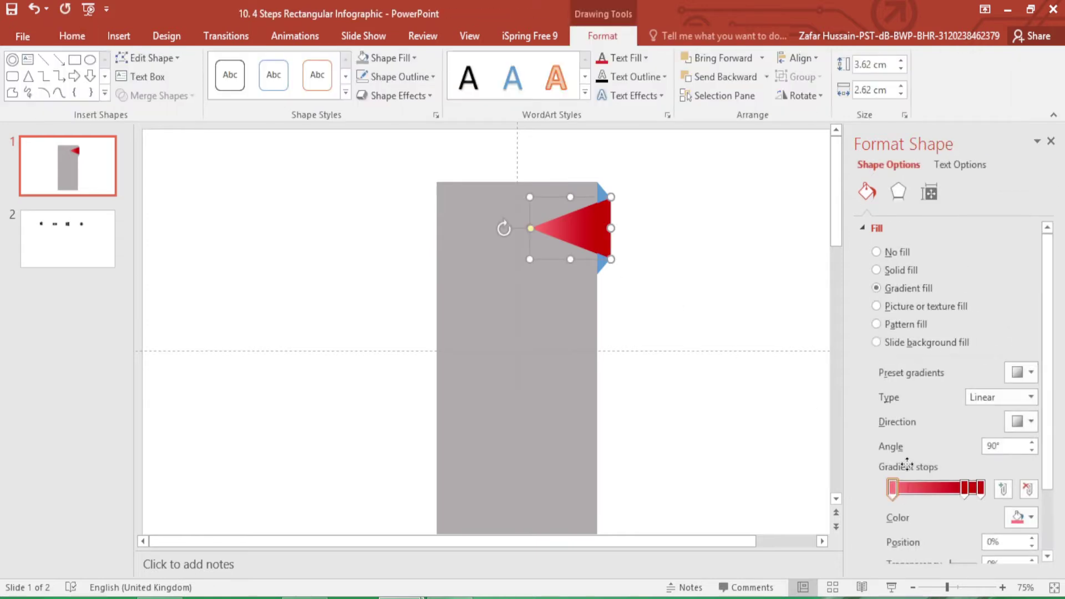
pyautogui.click(1030, 521)
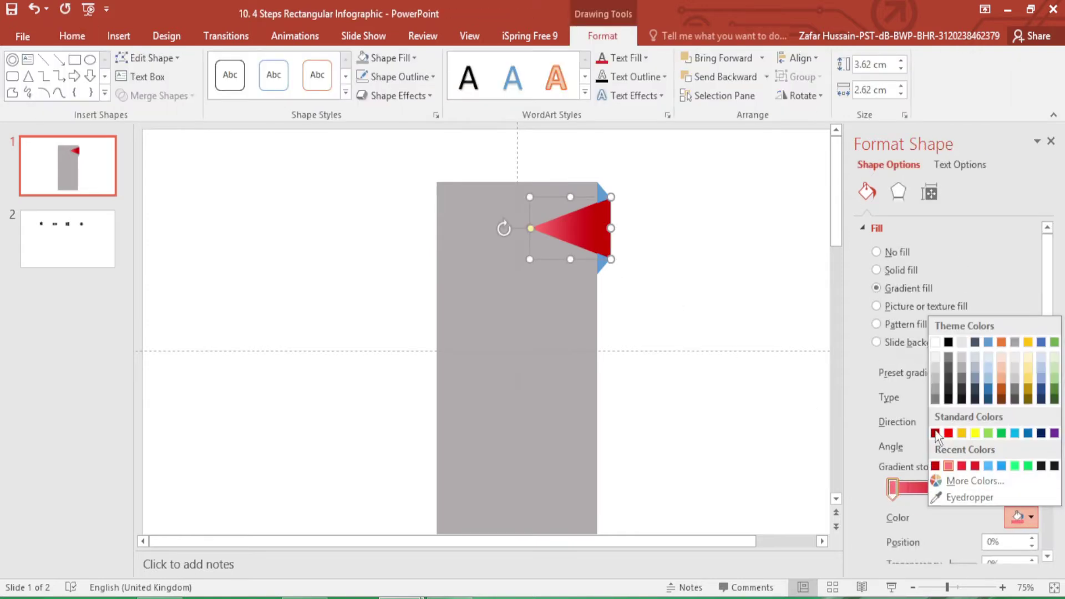
pyautogui.click(965, 482)
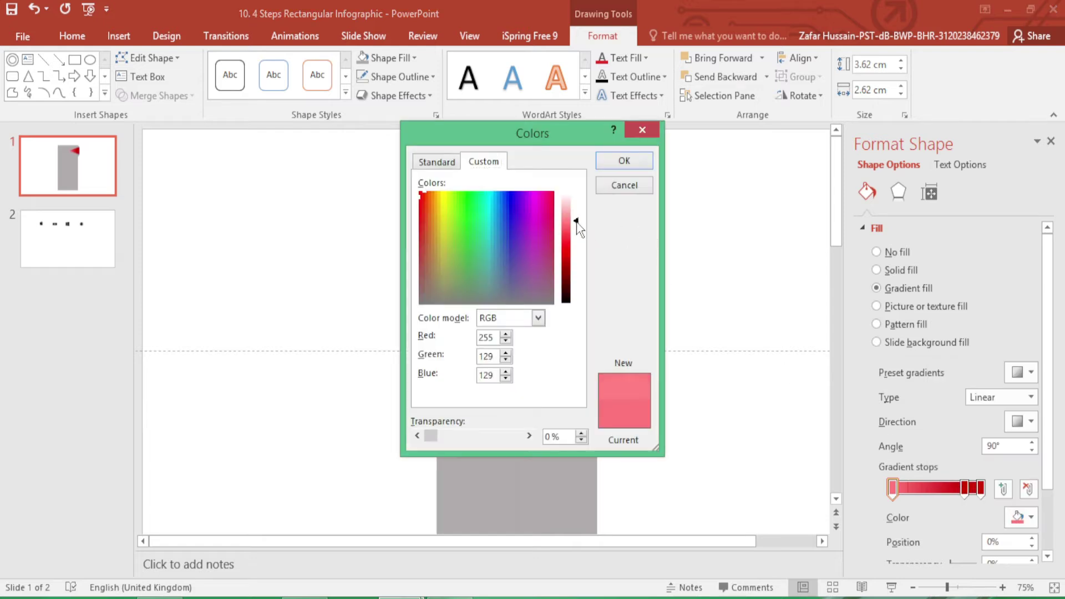
pyautogui.moveTo(581, 224); pyautogui.dragTo(580, 238)
pyautogui.click(622, 160)
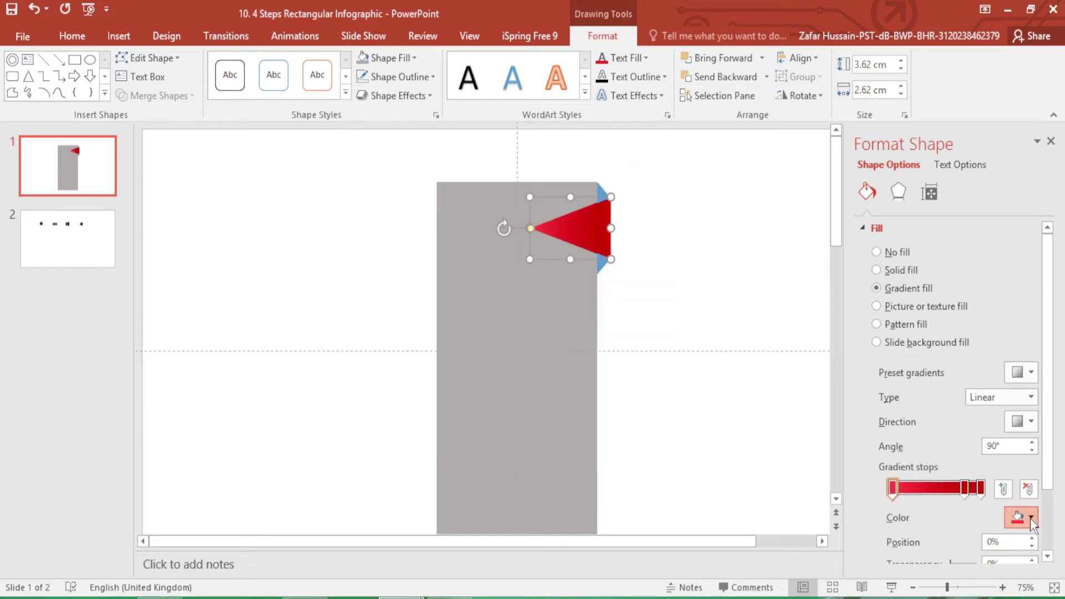
pyautogui.click(1030, 517)
pyautogui.click(959, 482)
pyautogui.click(576, 231)
pyautogui.click(622, 161)
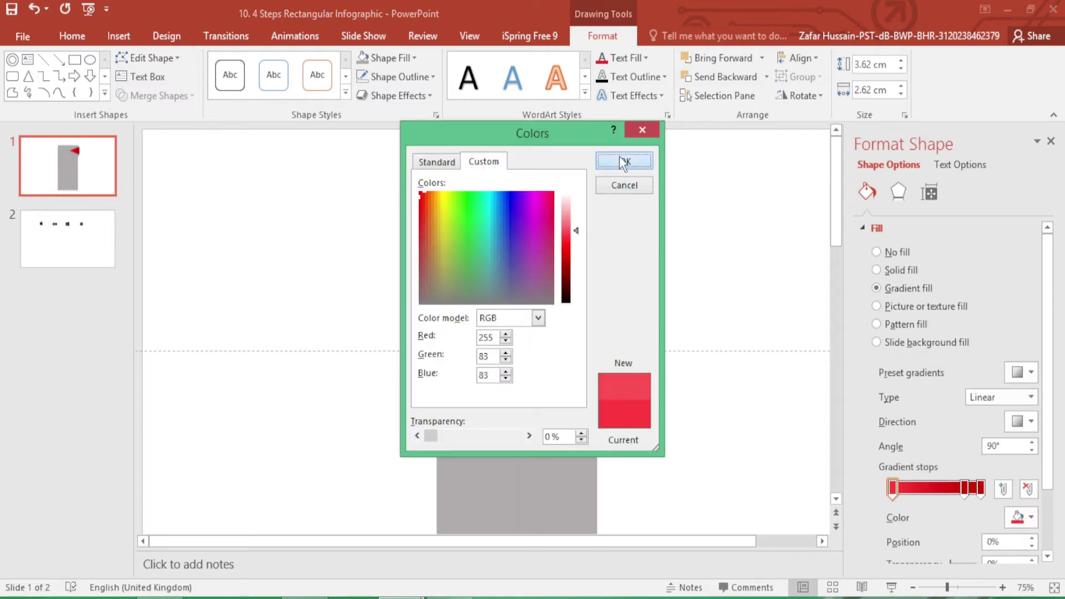
pyautogui.click(671, 282)
pyautogui.click(602, 233)
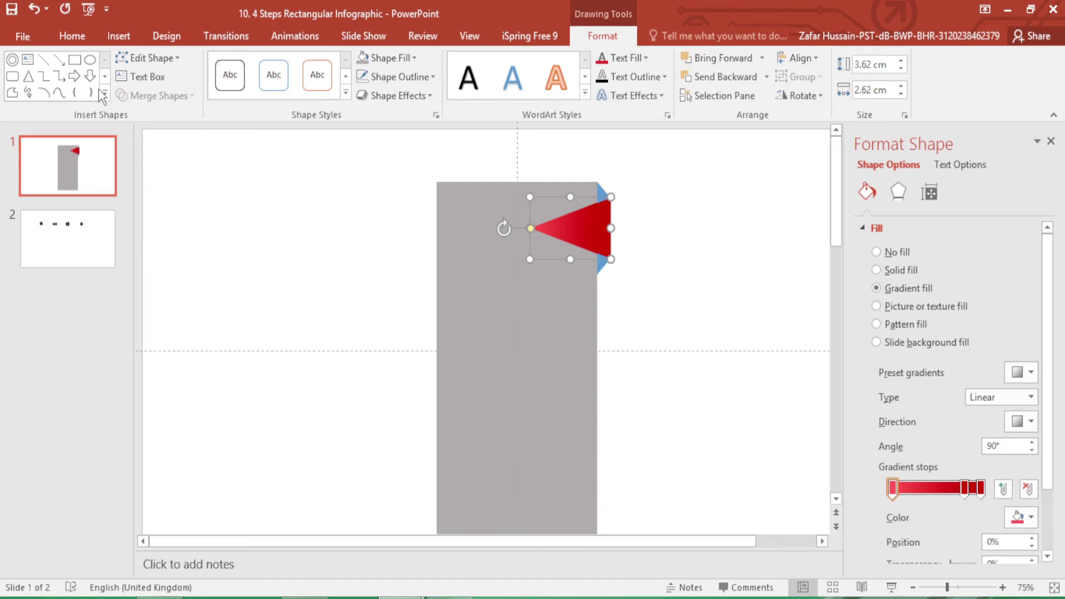
# Copy the large triangle's red gradient onto both small fold triangles with Format Painter
pyautogui.click(77, 41)
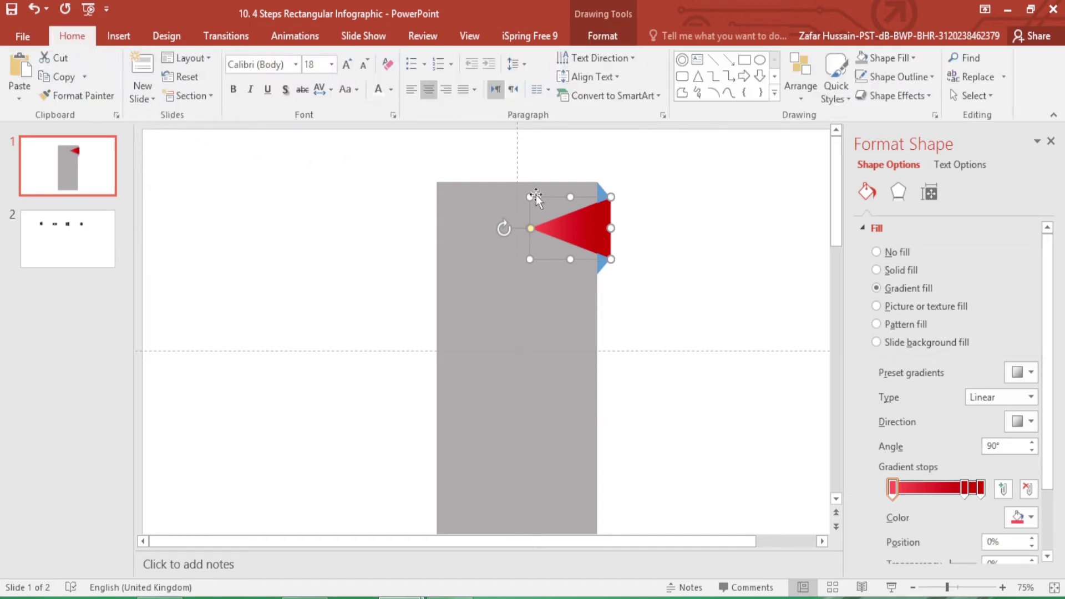
pyautogui.click(78, 95)
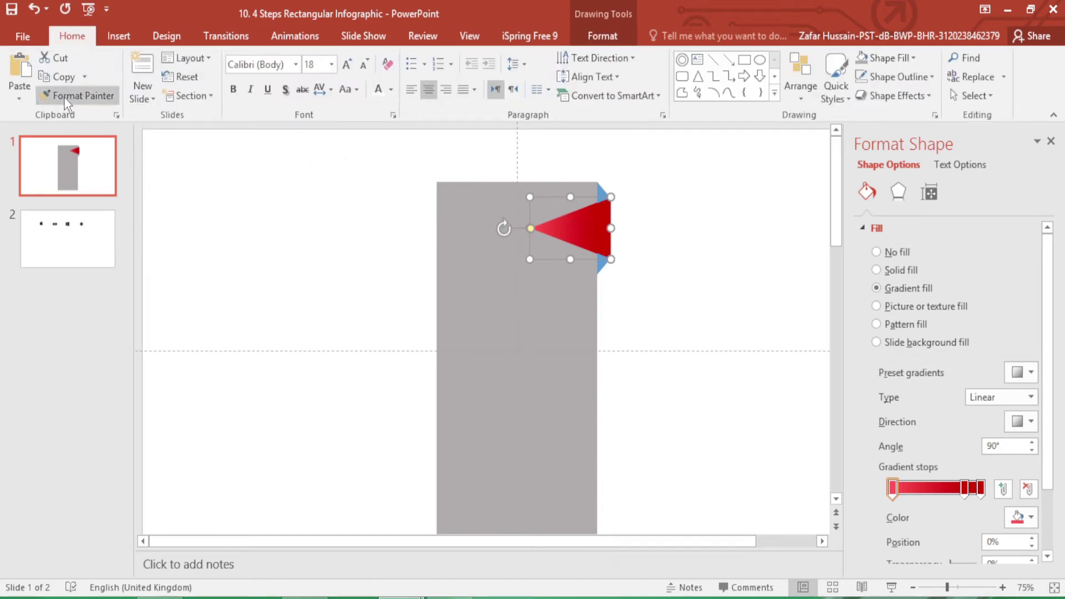
pyautogui.click(600, 265)
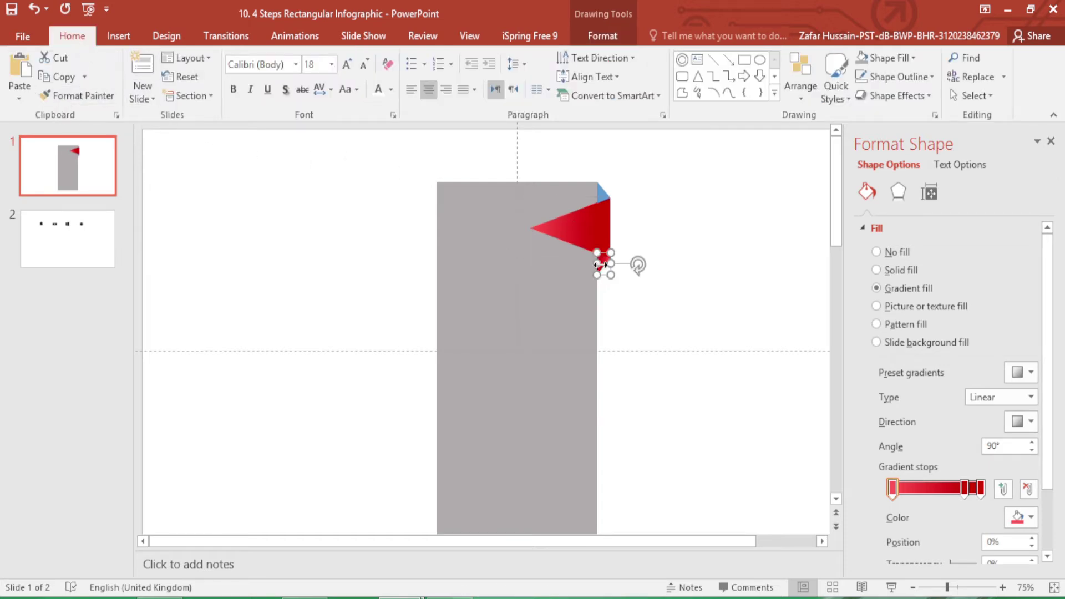
pyautogui.click(585, 232)
pyautogui.click(91, 97)
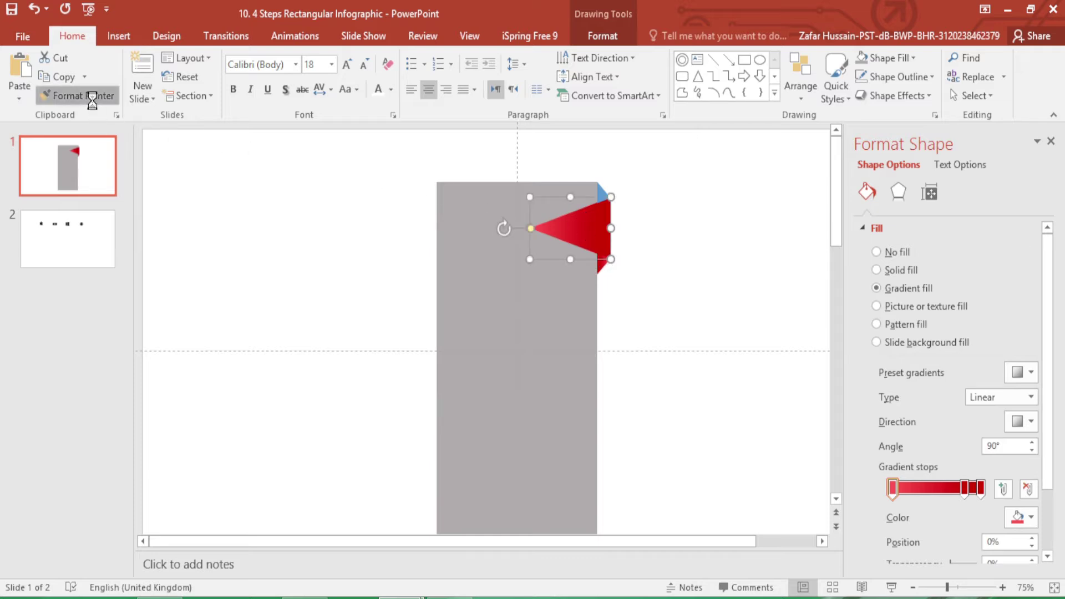
pyautogui.click(602, 191)
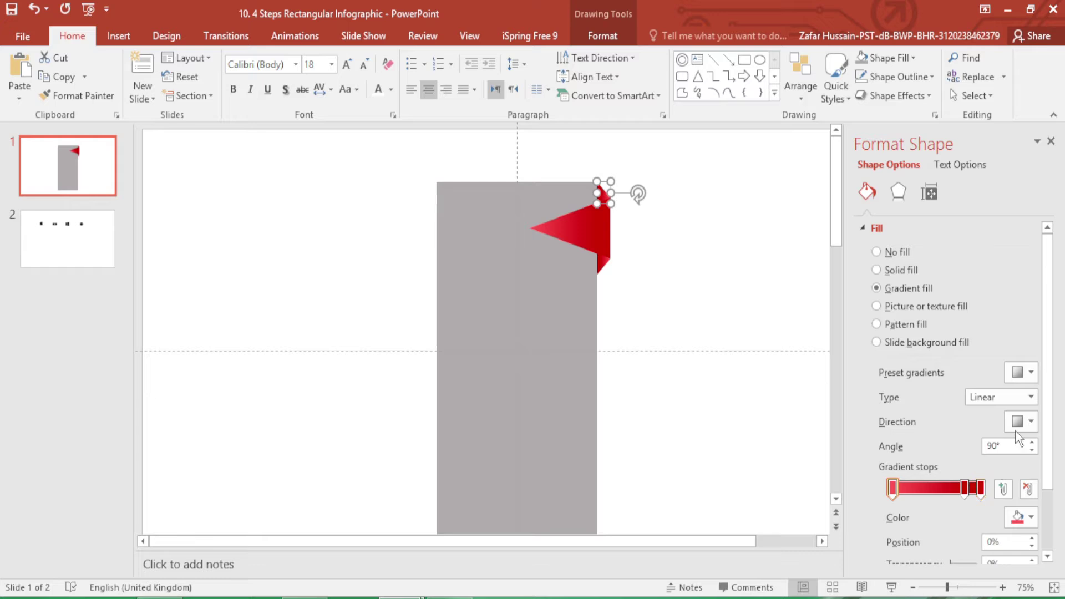
# Angle the fold gradients diagonally: 135° on the top fold, 225° on the lower one
pyautogui.click(1031, 422)
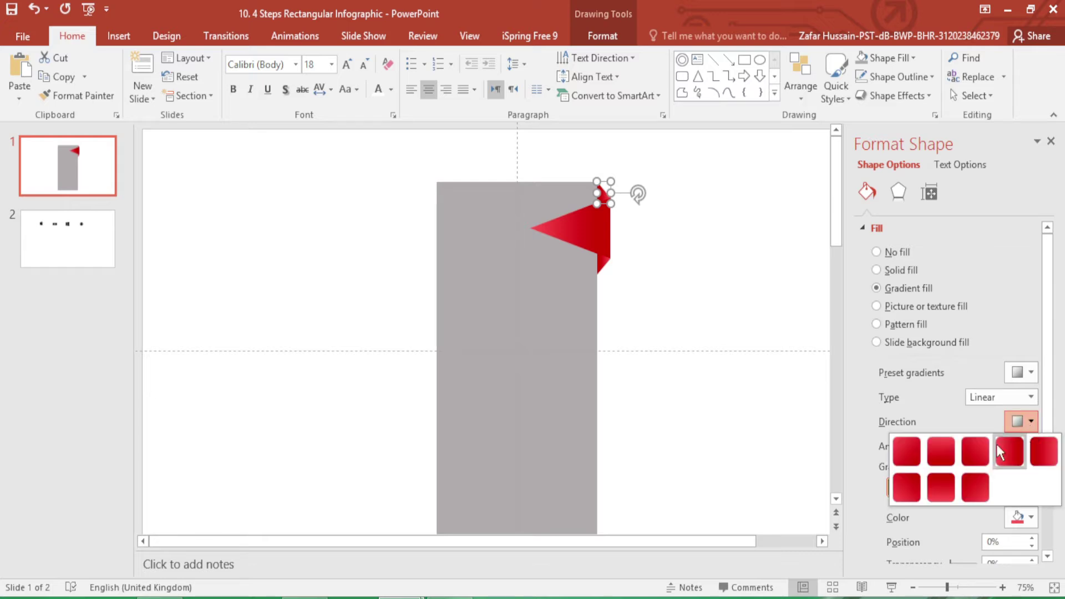
pyautogui.click(977, 451)
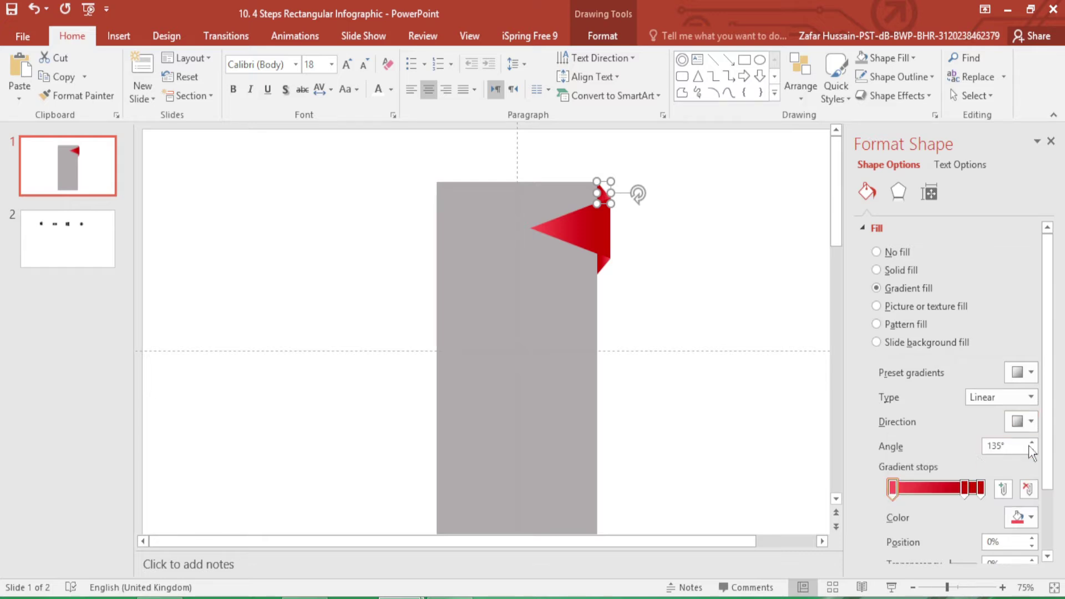
pyautogui.click(1030, 422)
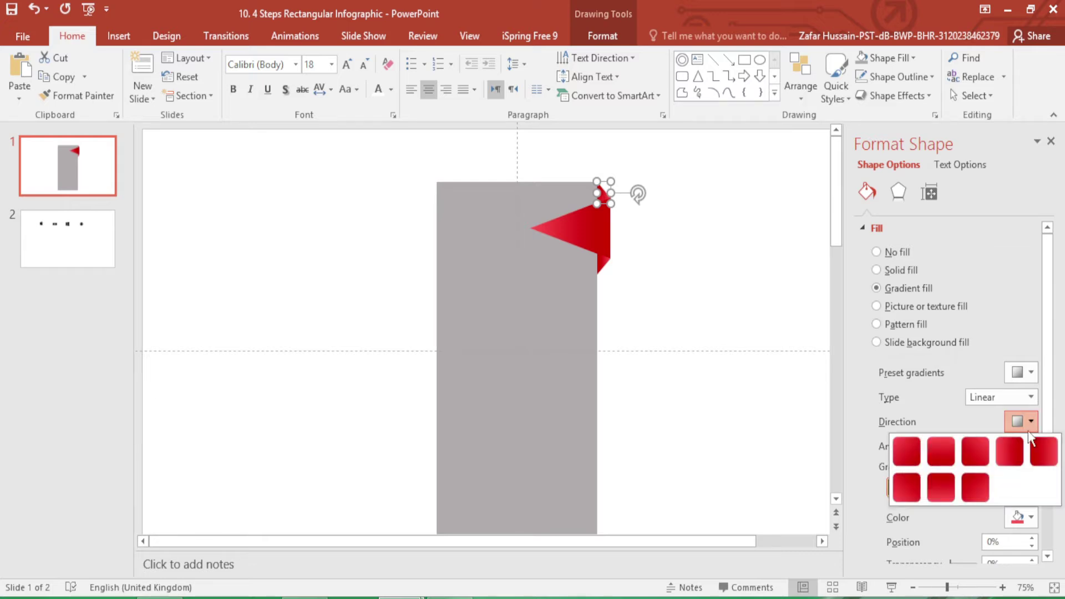
pyautogui.click(982, 459)
pyautogui.click(607, 262)
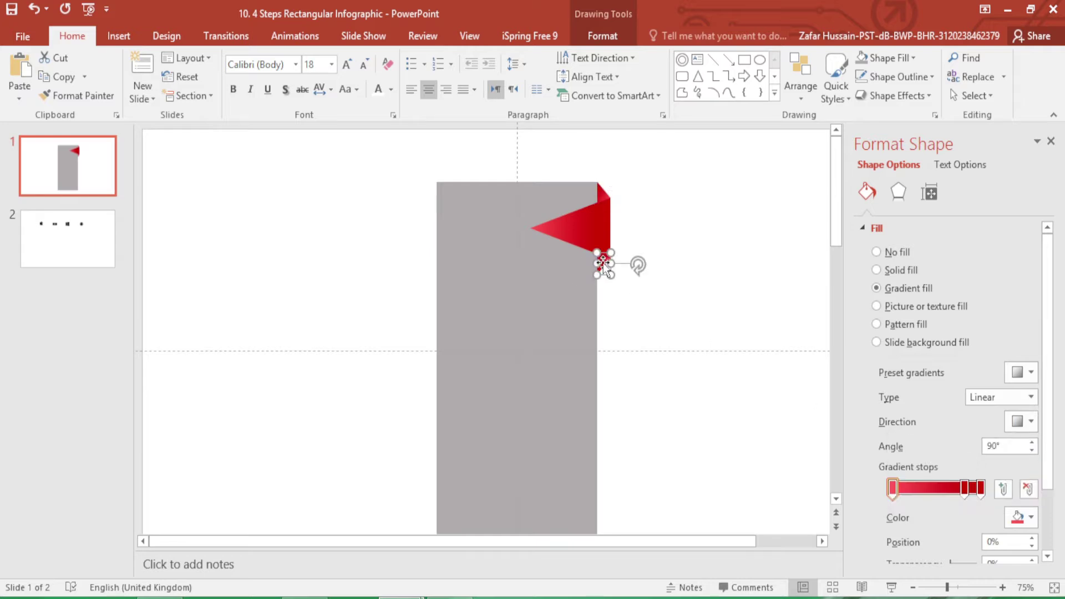
pyautogui.click(1030, 422)
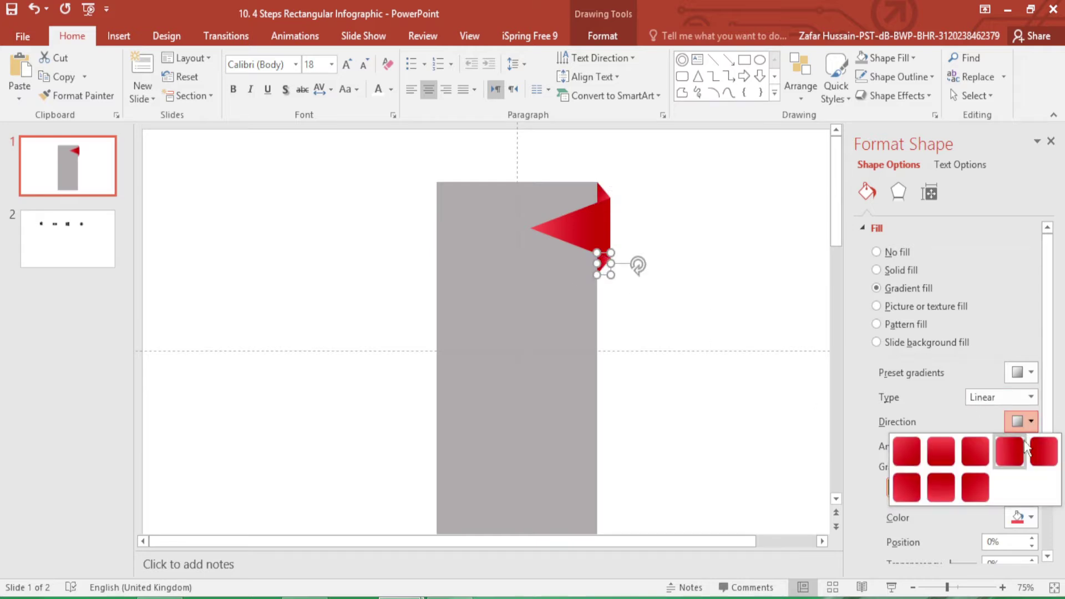
pyautogui.click(948, 485)
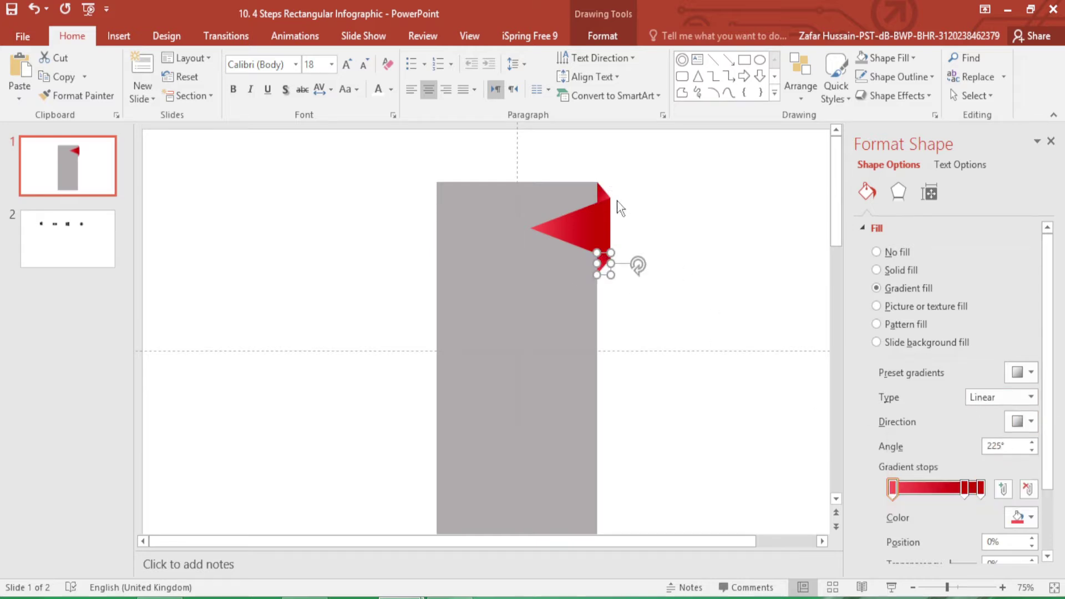
pyautogui.click(603, 194)
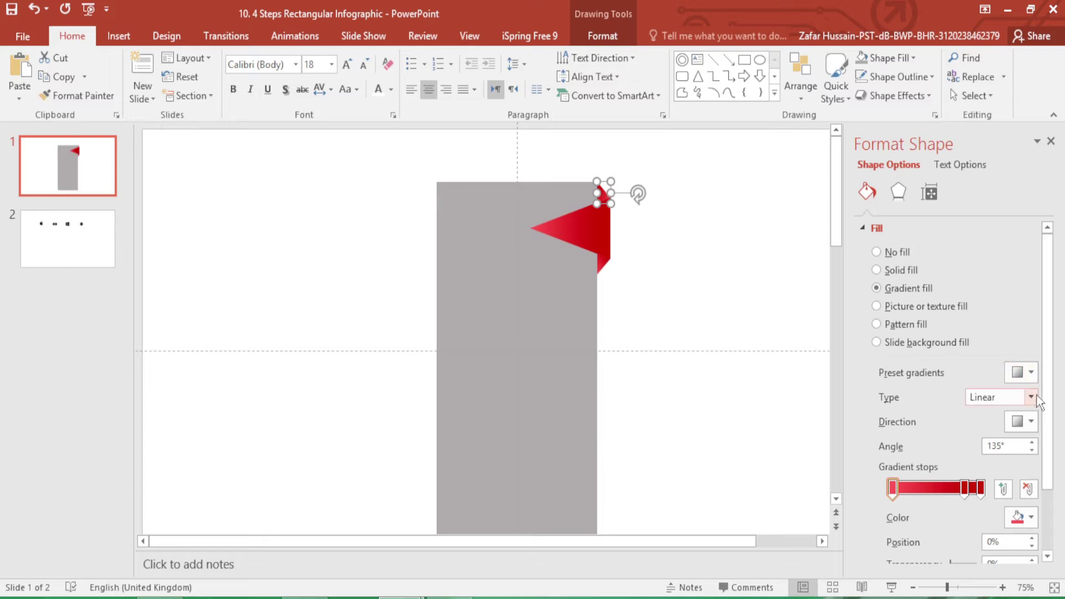
pyautogui.click(1033, 422)
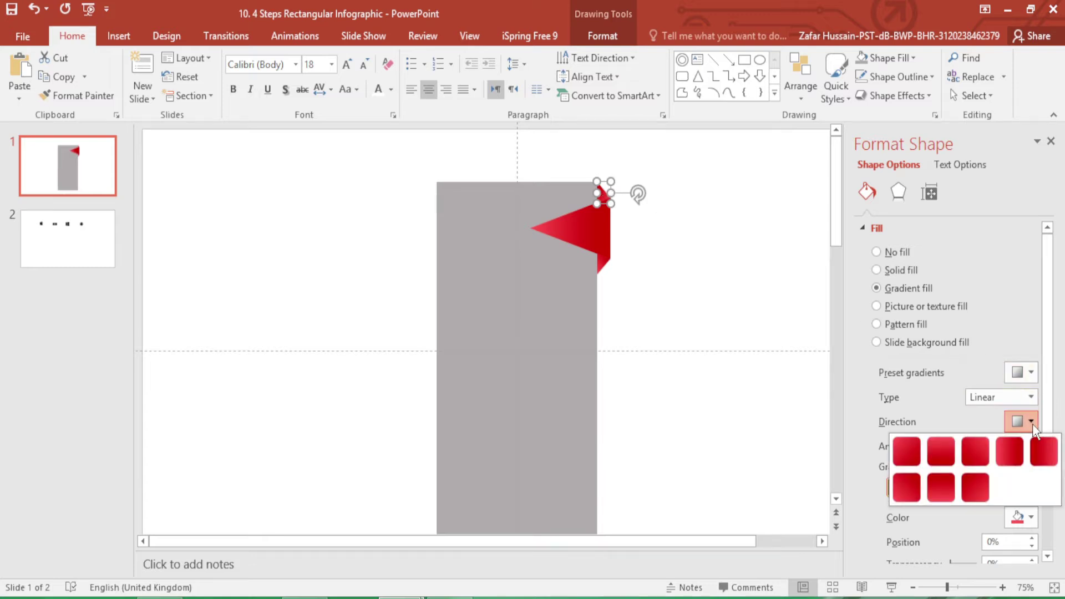
pyautogui.click(911, 456)
# Set the top fold triangle's gradient direction to Linear Right
pyautogui.click(715, 403)
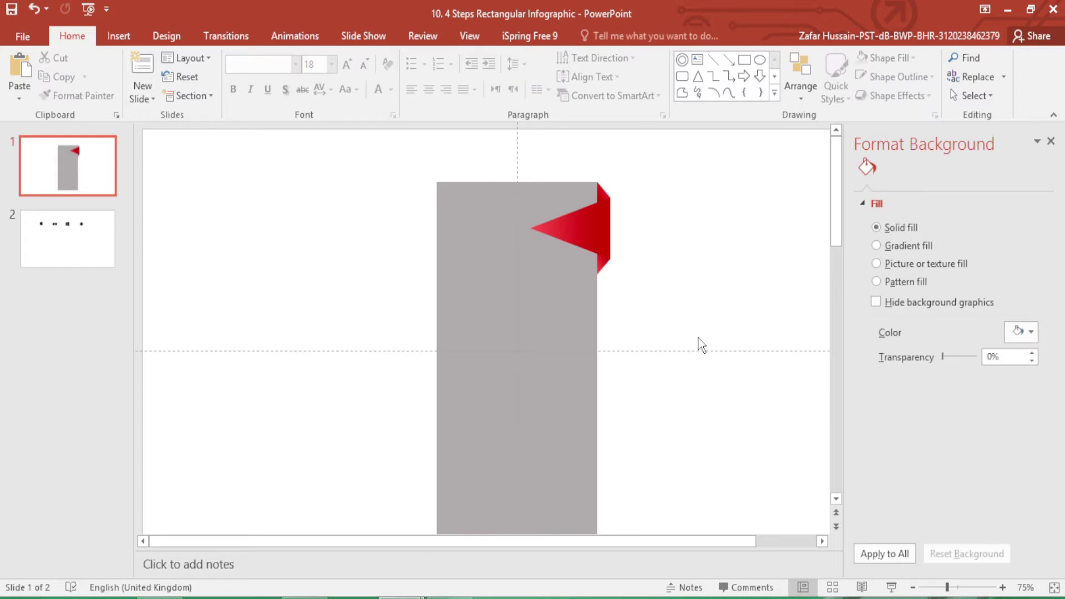
pyautogui.click(603, 193)
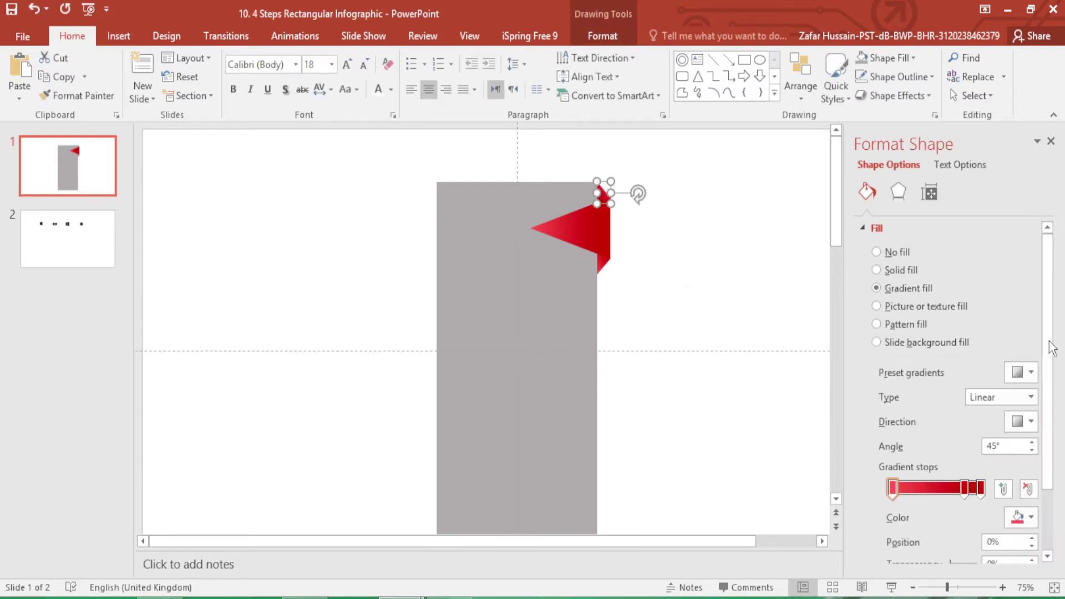
pyautogui.click(1030, 423)
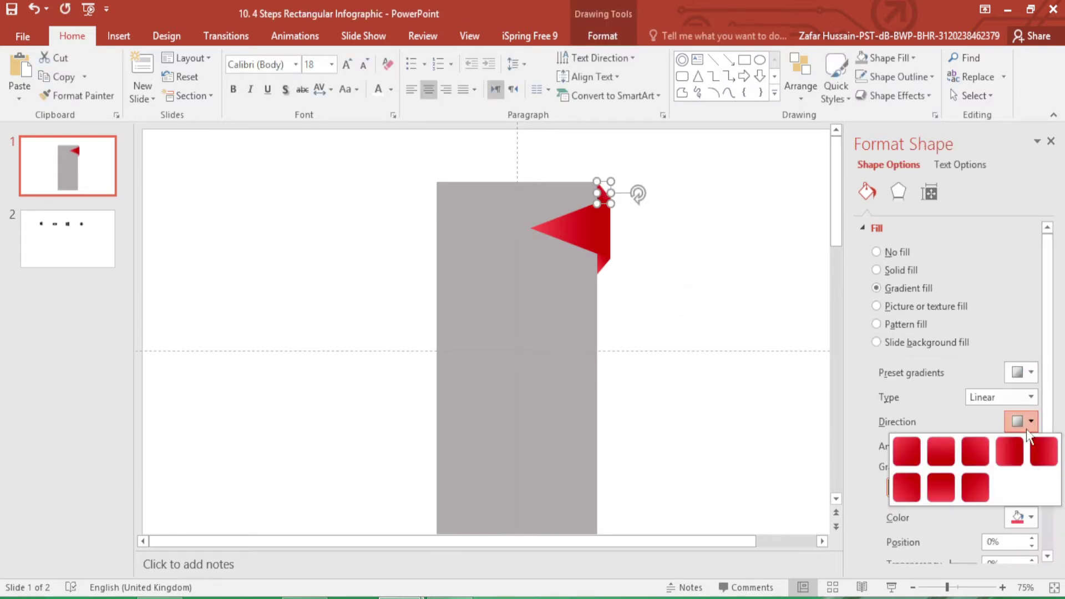
pyautogui.click(1013, 467)
pyautogui.click(742, 434)
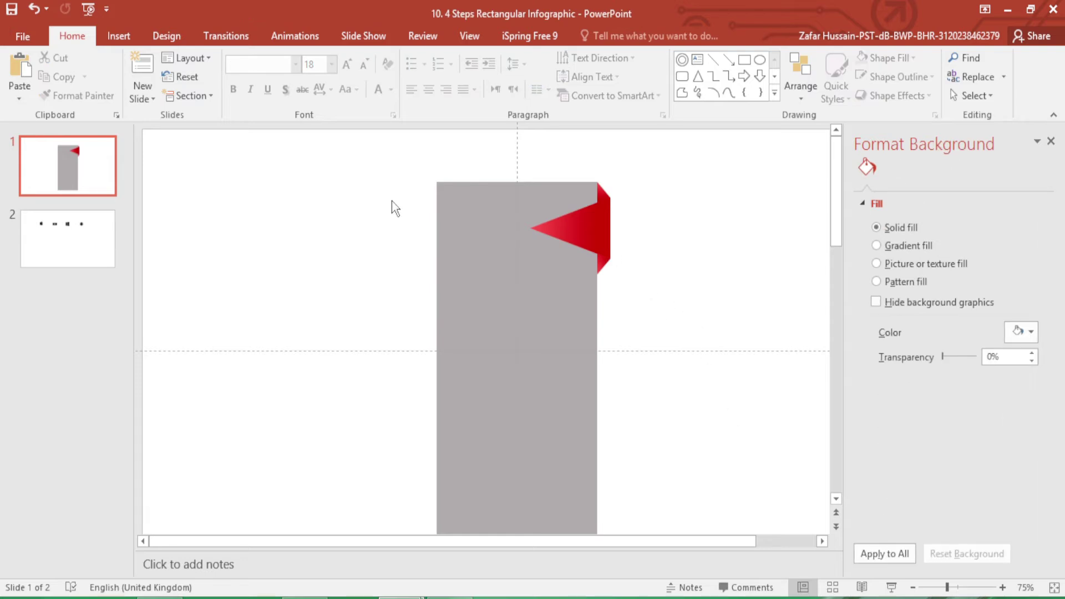
pyautogui.keyDown('ctrl'); pyautogui.scroll(-1, 391, 201); pyautogui.keyUp('ctrl')
# Bring up the Format Background settings for the first slide
pyautogui.click(490, 331)
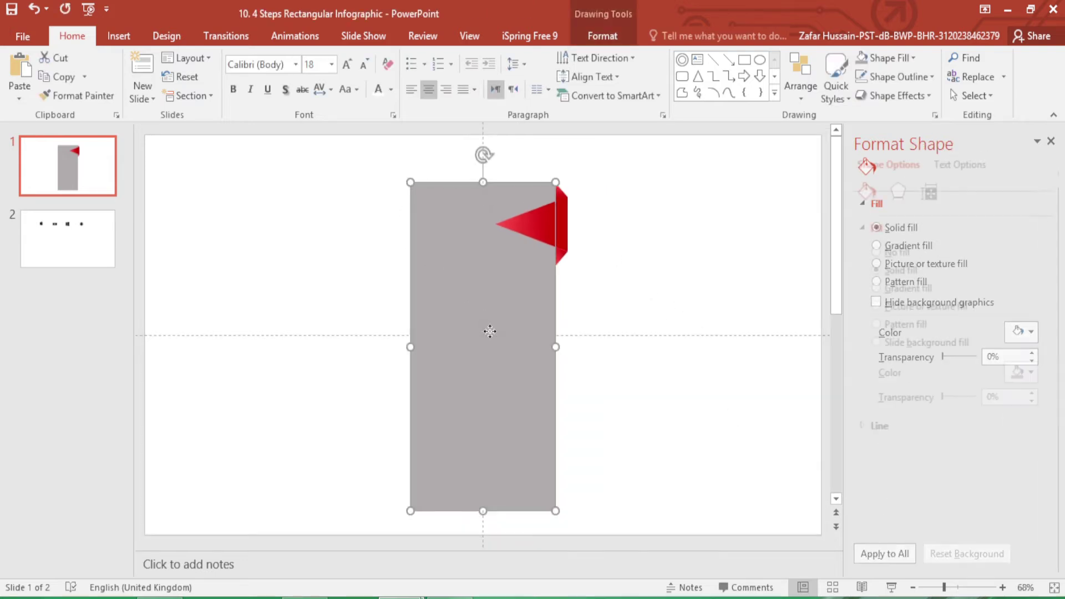
pyautogui.rightClick(327, 303)
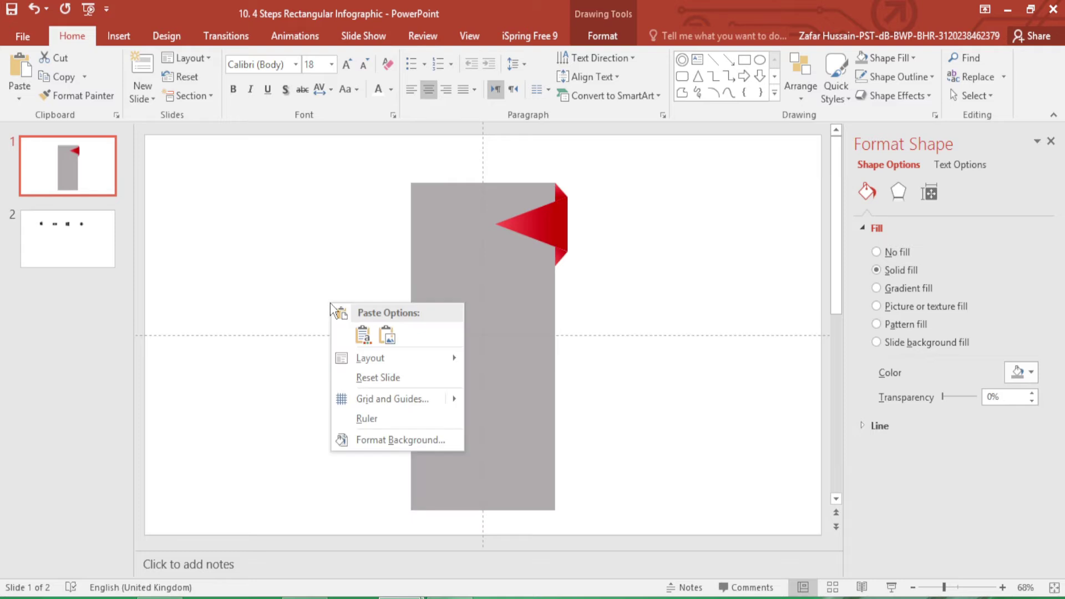
pyautogui.click(269, 428)
pyautogui.rightClick(268, 429)
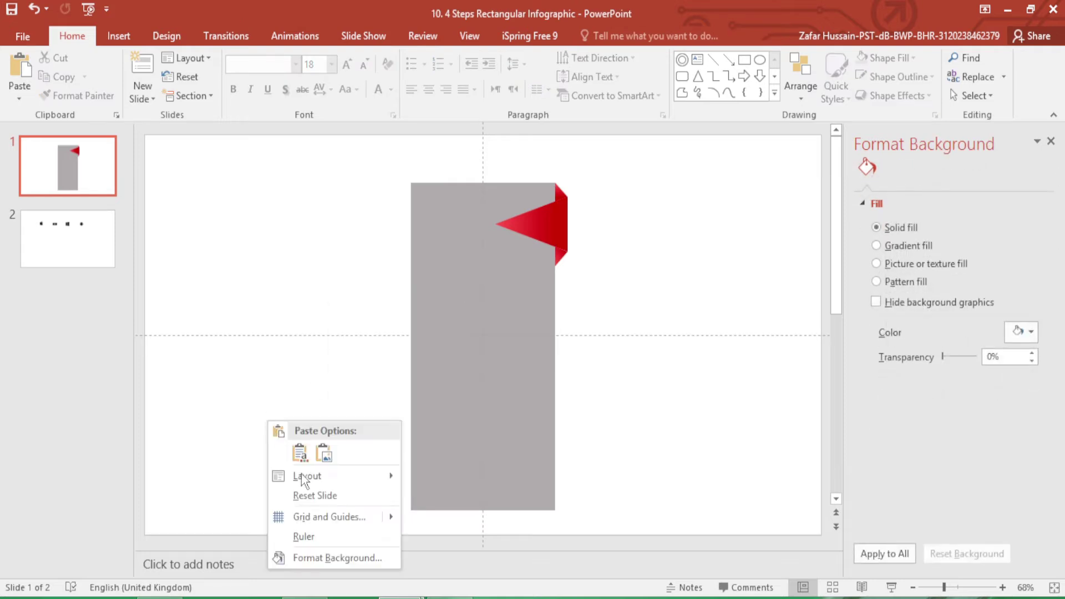
pyautogui.click(330, 558)
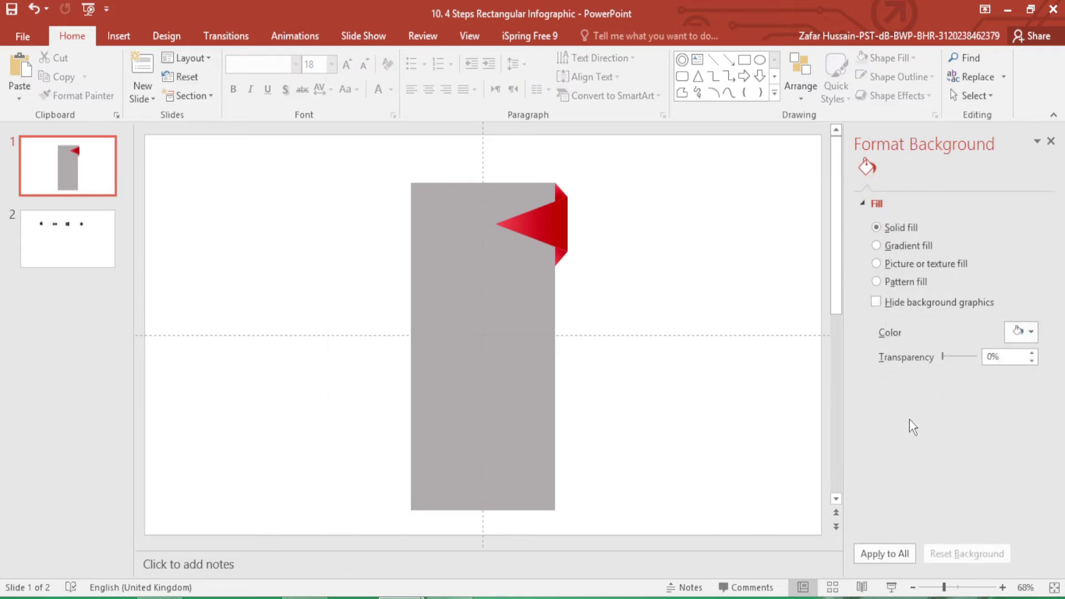
# Switch the background to a gradient fill, remove the two middle stops, and make both remaining stops black
pyautogui.click(913, 245)
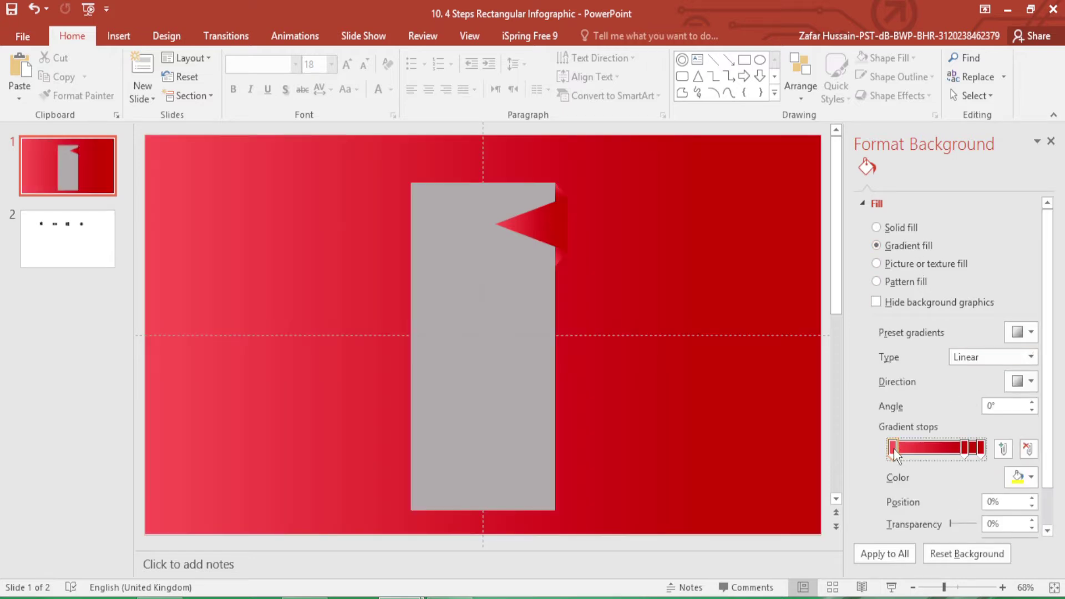
pyautogui.click(965, 448)
pyautogui.click(1029, 449)
pyautogui.click(892, 448)
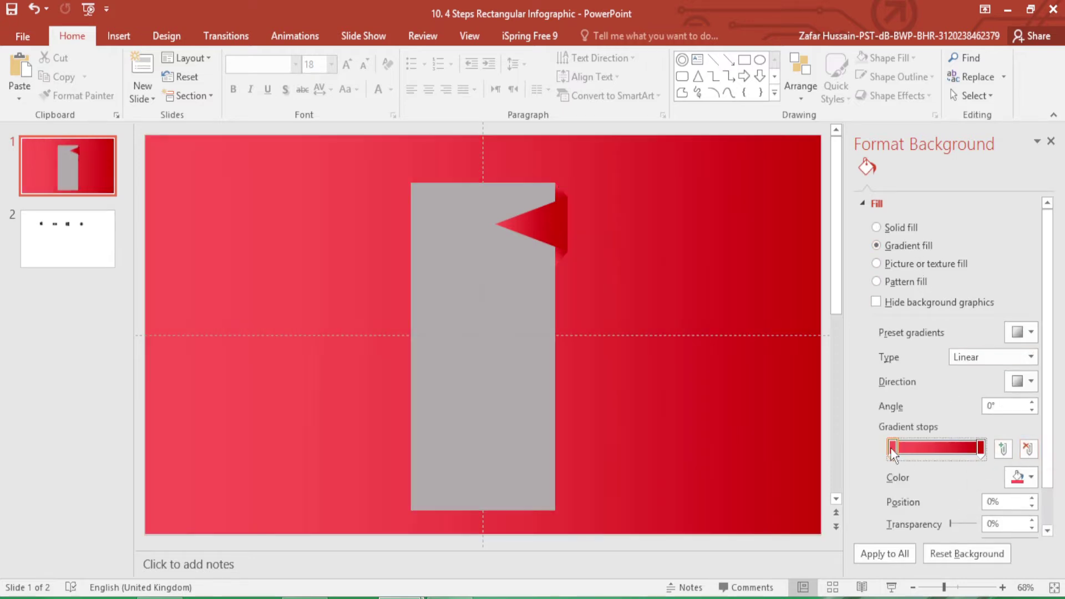
pyautogui.click(1020, 478)
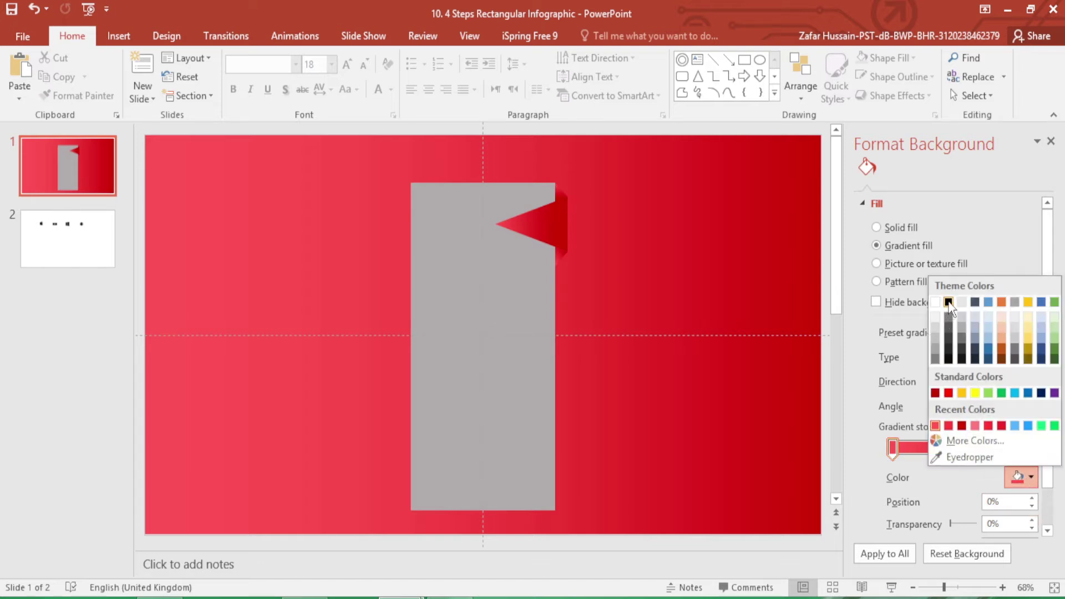
pyautogui.click(948, 302)
pyautogui.click(981, 448)
pyautogui.click(1032, 478)
pyautogui.click(948, 302)
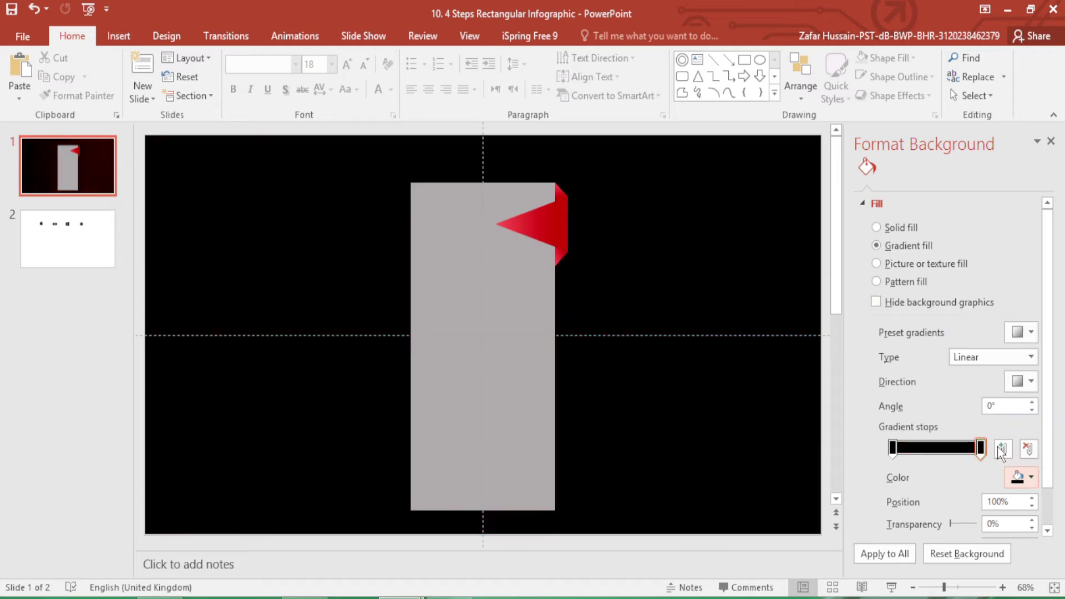
# Lighten the left gradient stop to a custom dark grey (RGB 27)
pyautogui.click(892, 448)
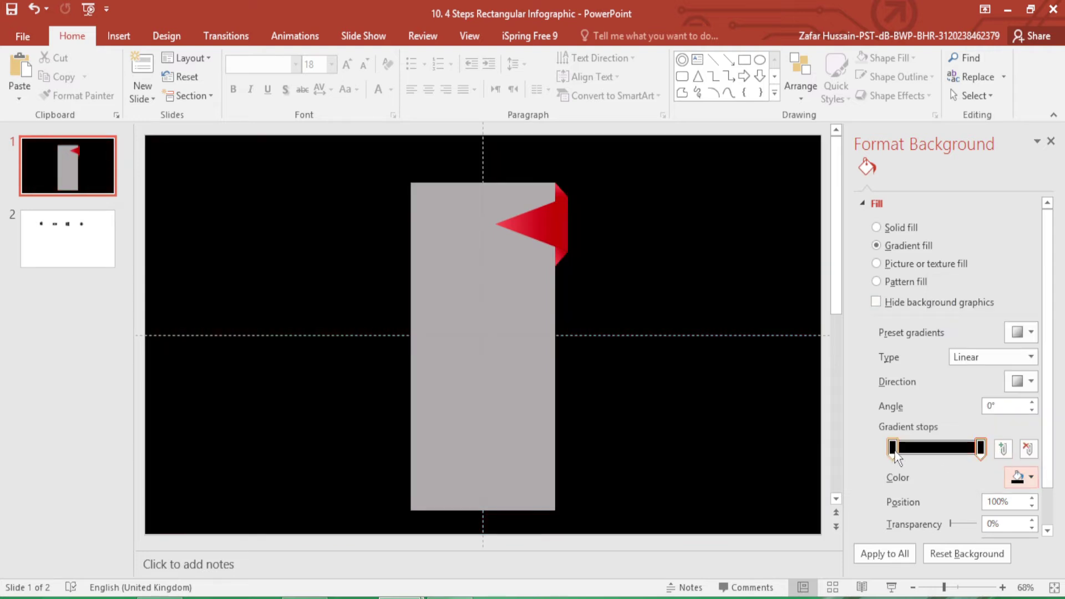
pyautogui.click(1028, 478)
pyautogui.click(988, 443)
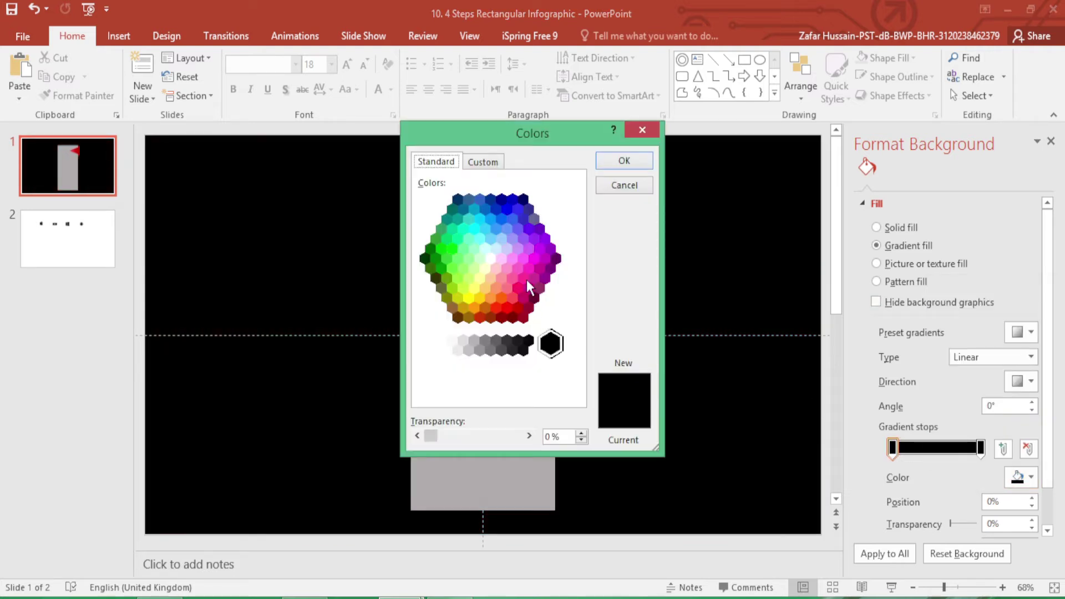
pyautogui.click(481, 162)
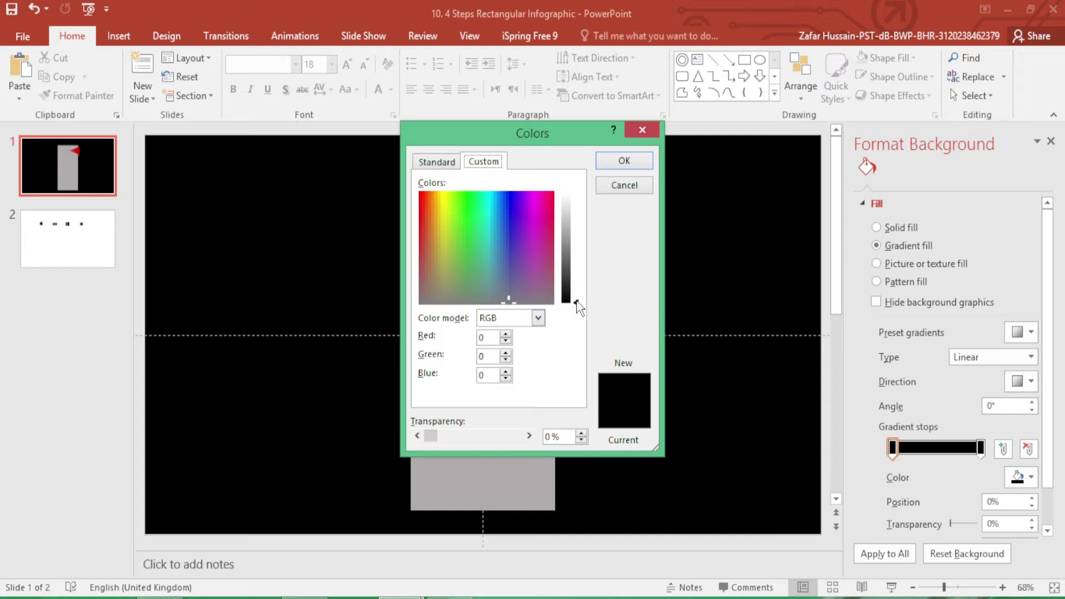
pyautogui.moveTo(577, 306); pyautogui.dragTo(577, 300)
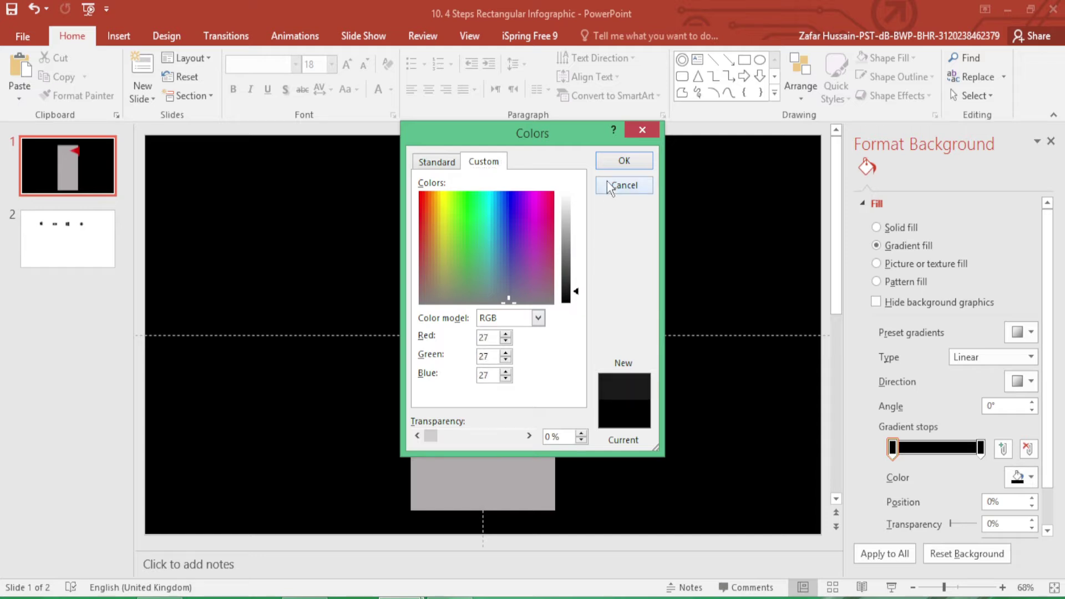
pyautogui.click(617, 162)
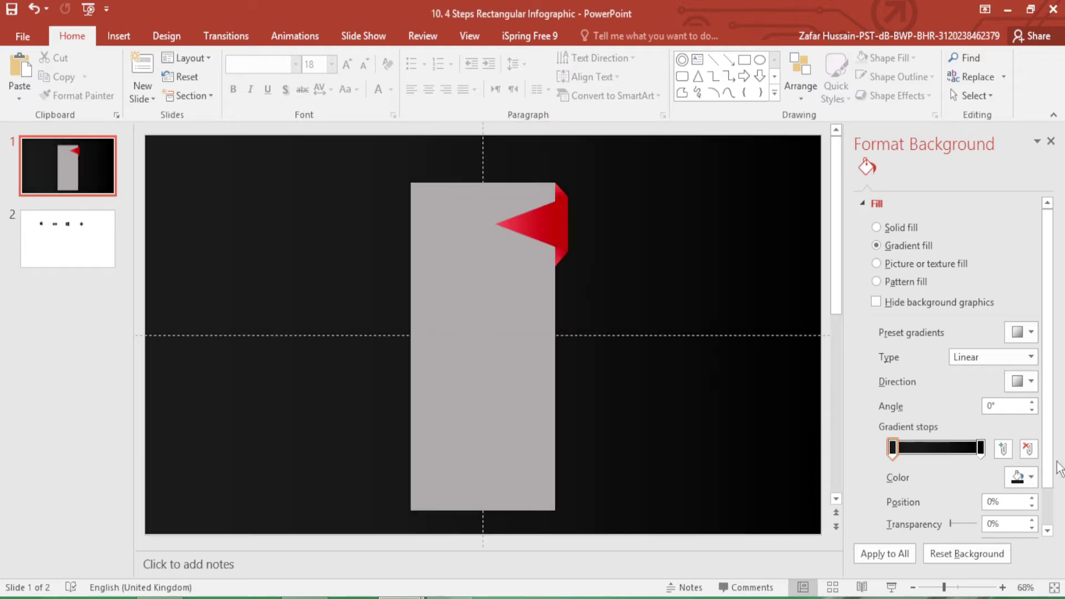
# Lighten the right gradient stop to a custom near-black grey (RGB 23)
pyautogui.click(981, 447)
pyautogui.click(1029, 478)
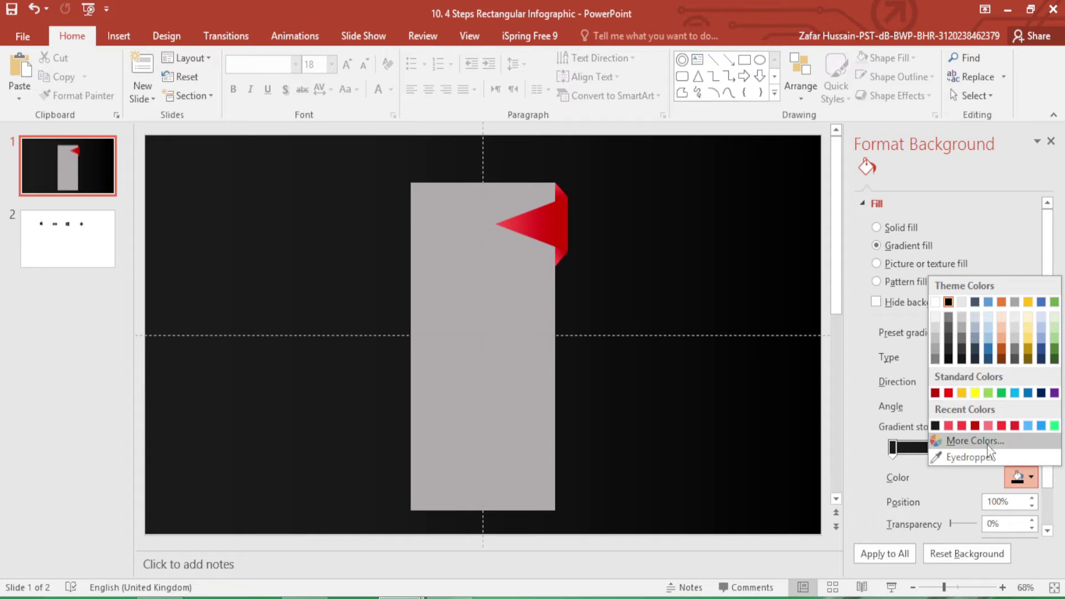
pyautogui.click(963, 442)
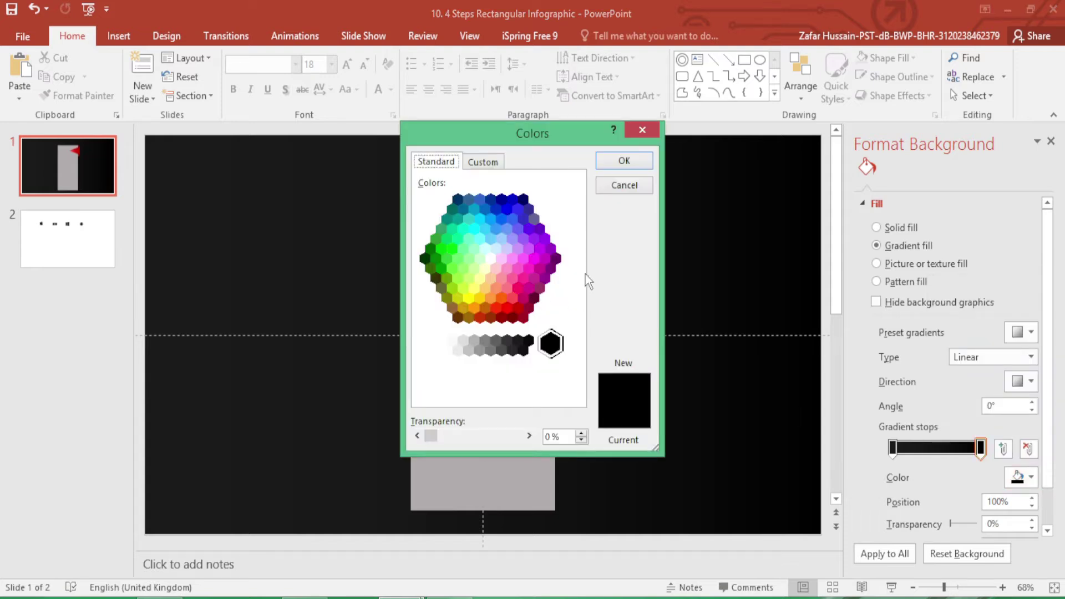
pyautogui.click(500, 161)
pyautogui.moveTo(576, 307); pyautogui.dragTo(577, 295)
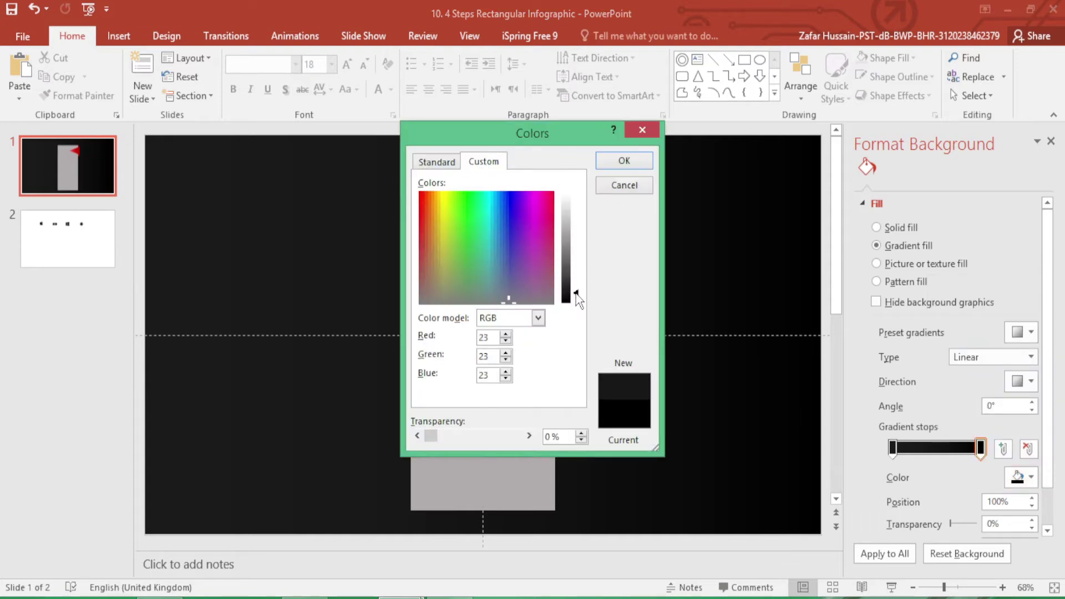
pyautogui.click(617, 161)
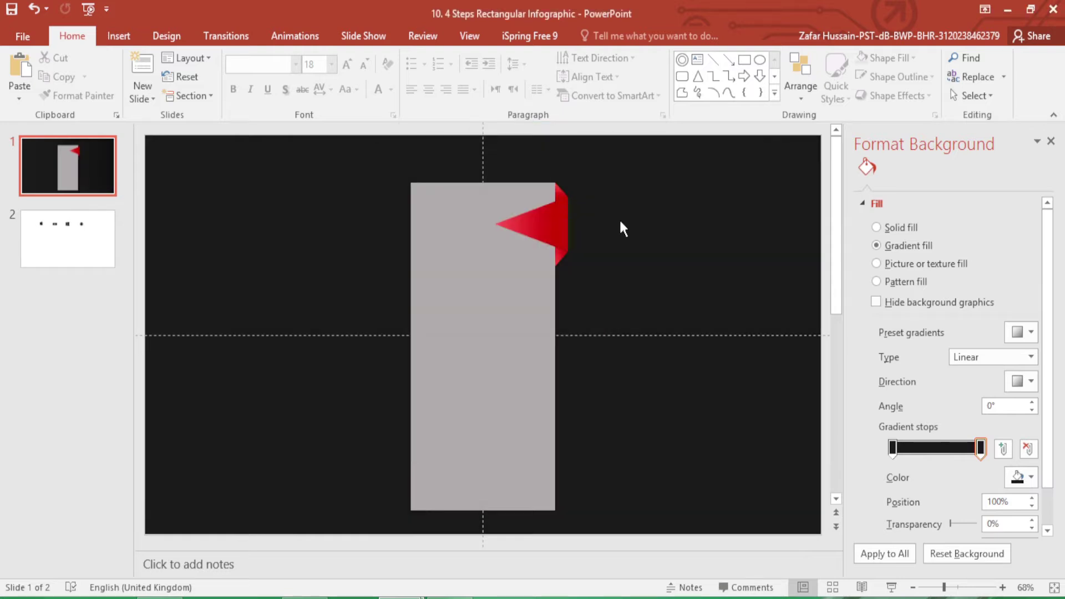
pyautogui.click(489, 372)
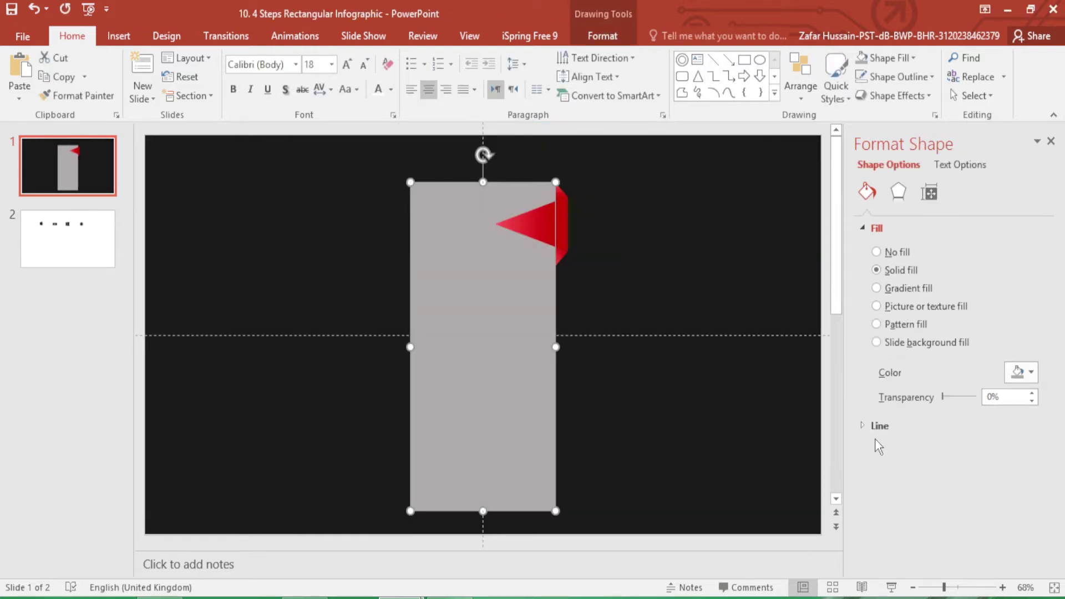
# Give the tall rectangle a white-to-white gradient fill and set the left stop's transparency to 100%
pyautogui.click(893, 290)
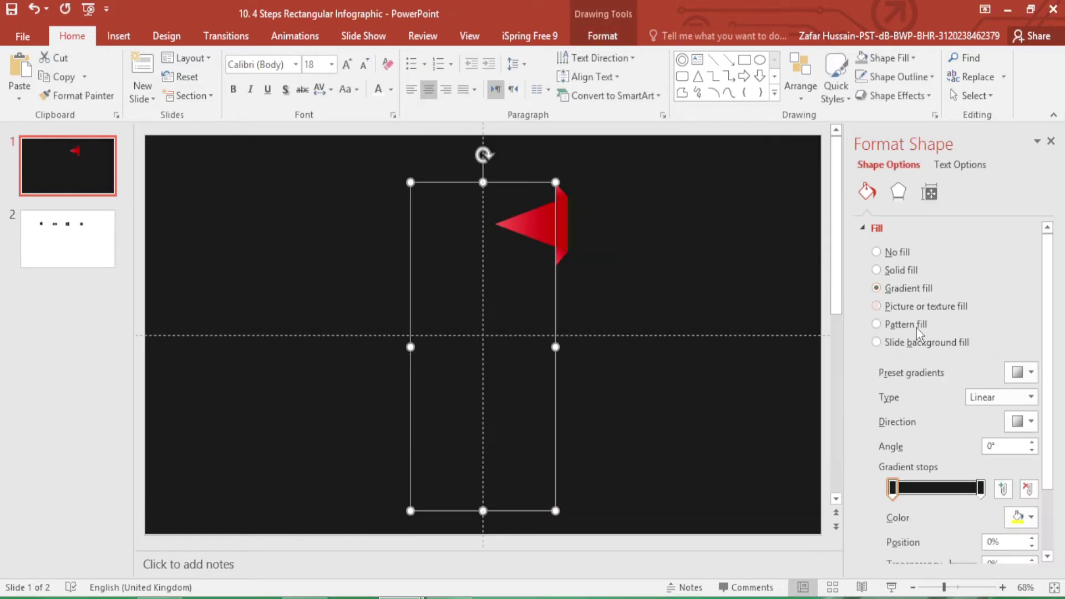
pyautogui.click(893, 488)
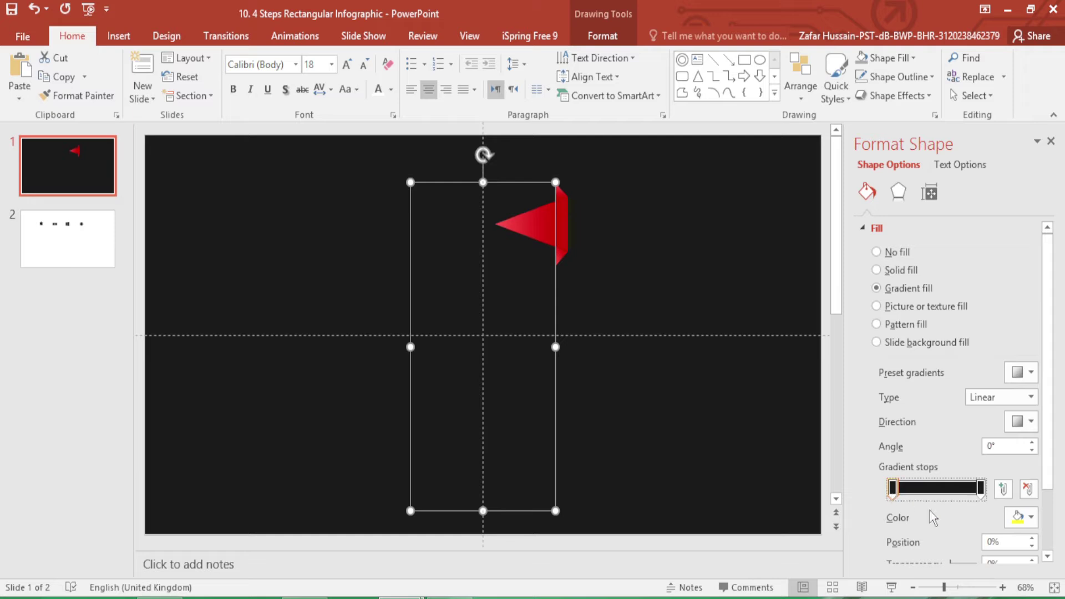
pyautogui.click(1026, 517)
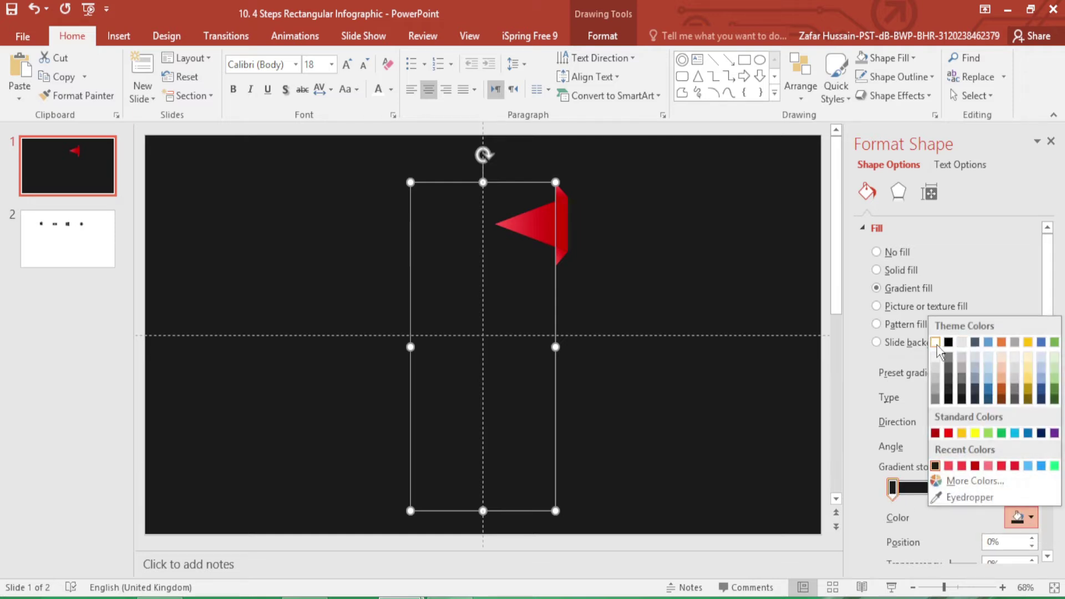
pyautogui.click(935, 342)
pyautogui.click(980, 488)
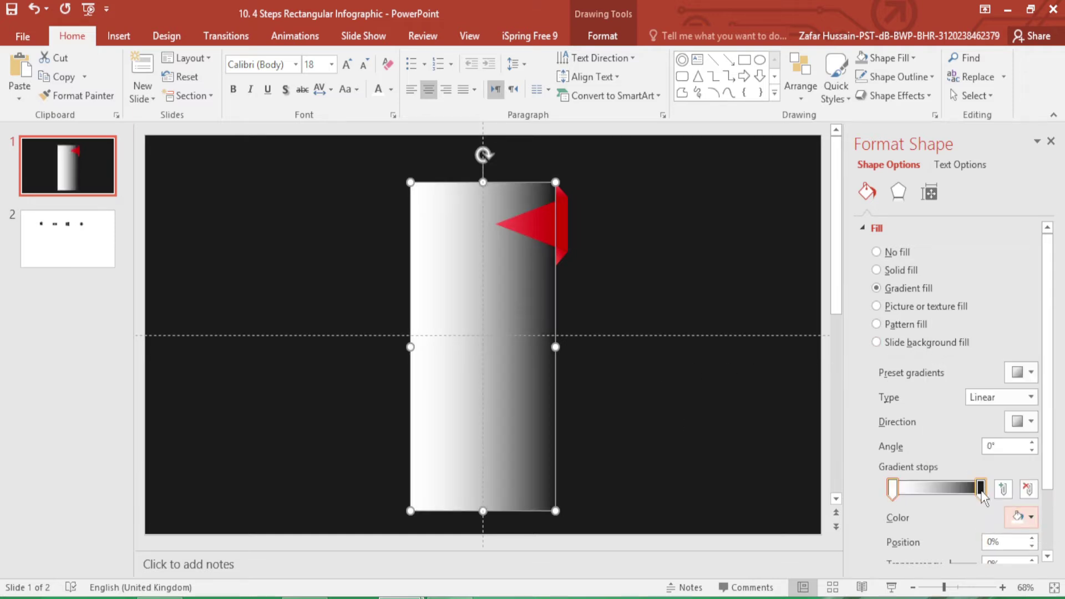
pyautogui.click(1031, 517)
pyautogui.click(935, 342)
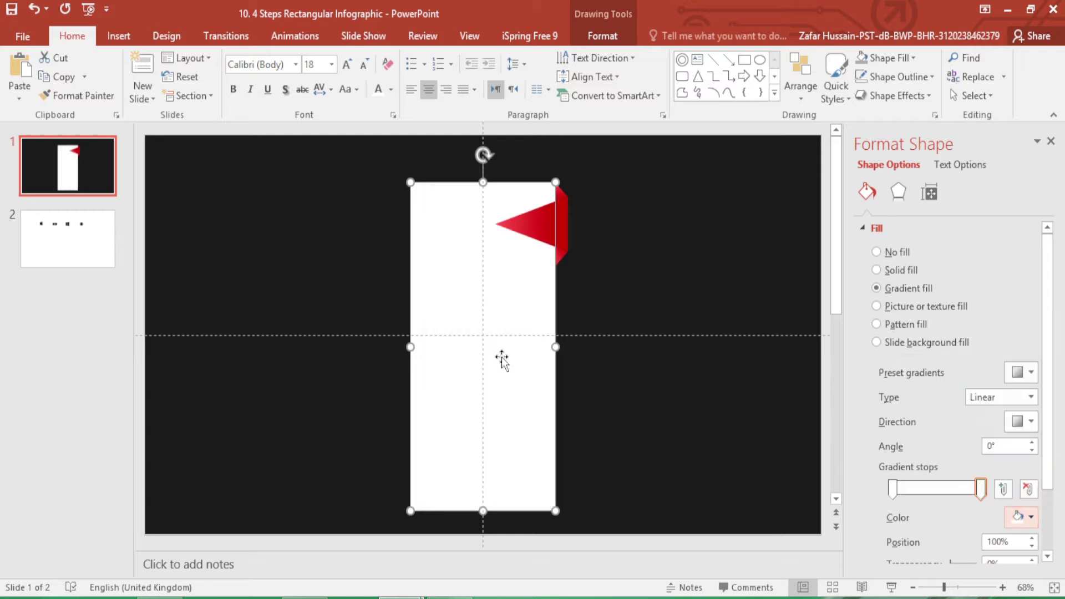
pyautogui.click(894, 490)
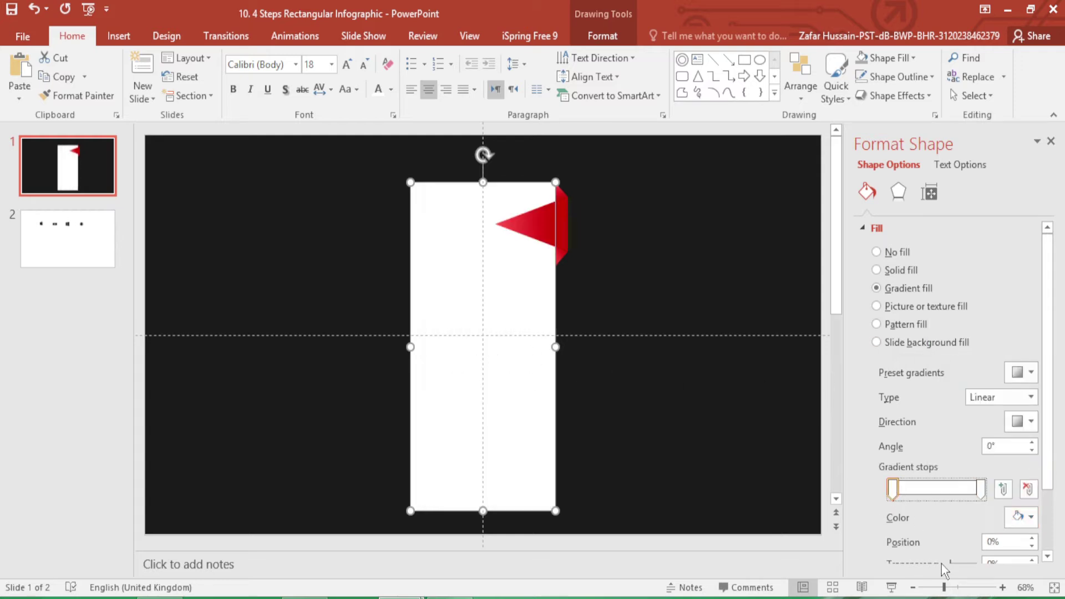
pyautogui.moveTo(1050, 450)
pyautogui.mouseDown()
pyautogui.moveTo(1051, 489)
pyautogui.moveTo(985, 502)
pyautogui.moveTo(986, 517)
pyautogui.mouseUp()
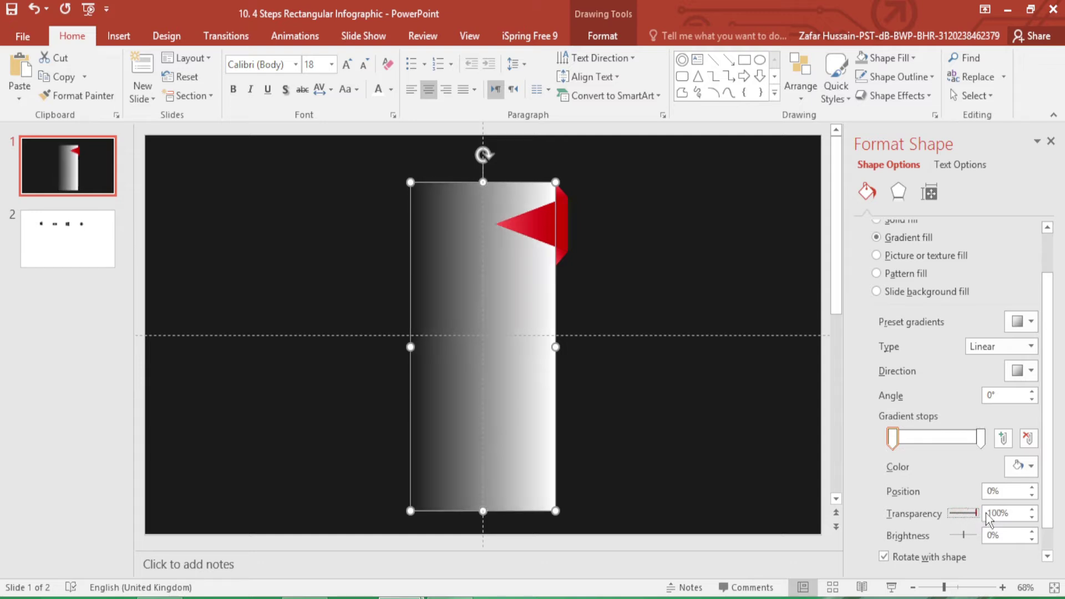
pyautogui.click(371, 275)
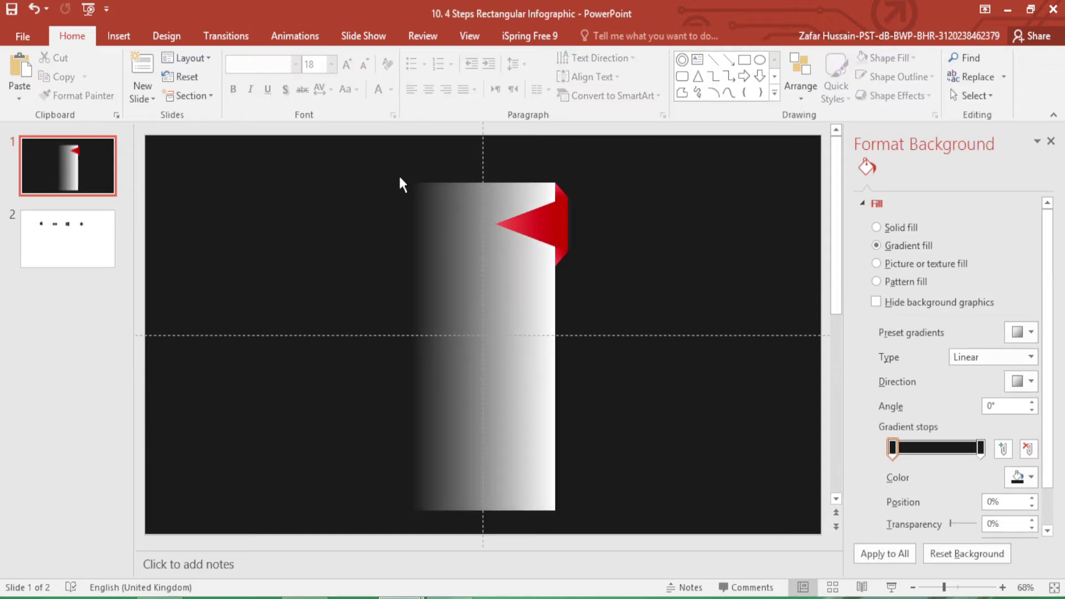
# Select the rectangle and red tab together and drag them to the left edge of the slide
pyautogui.moveTo(392, 160); pyautogui.dragTo(615, 530)
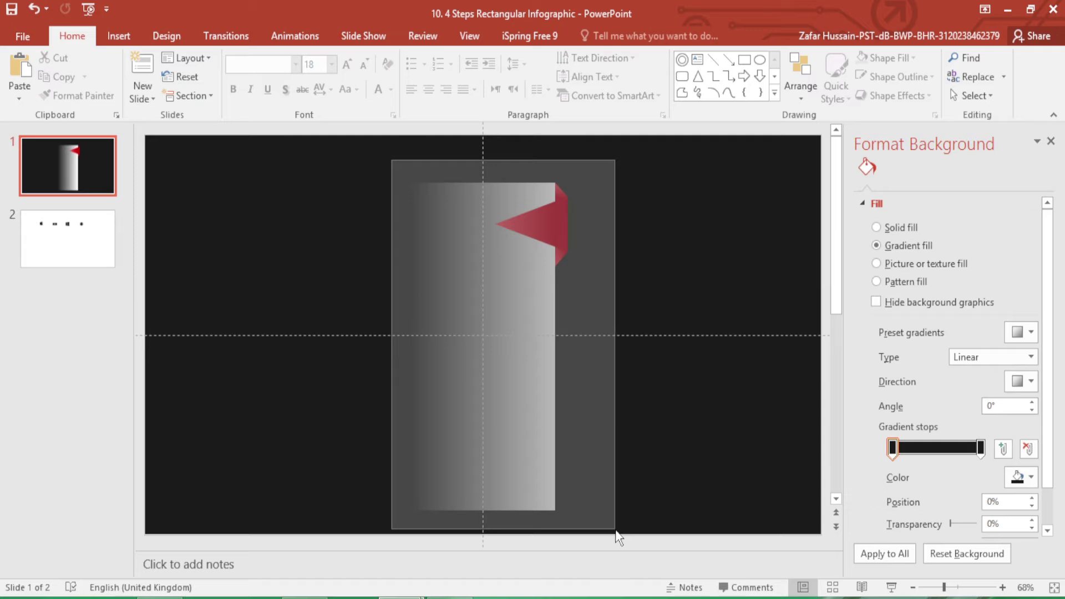
pyautogui.moveTo(472, 394); pyautogui.dragTo(271, 374)
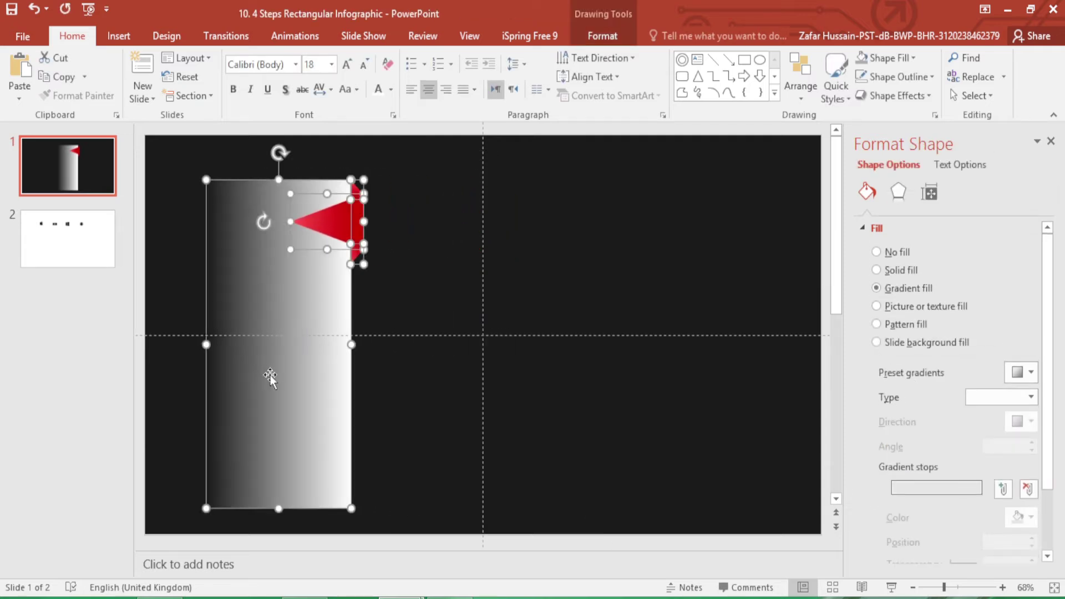
pyautogui.scroll(-4, 333, 376)
pyautogui.scroll(2, 412, 374)
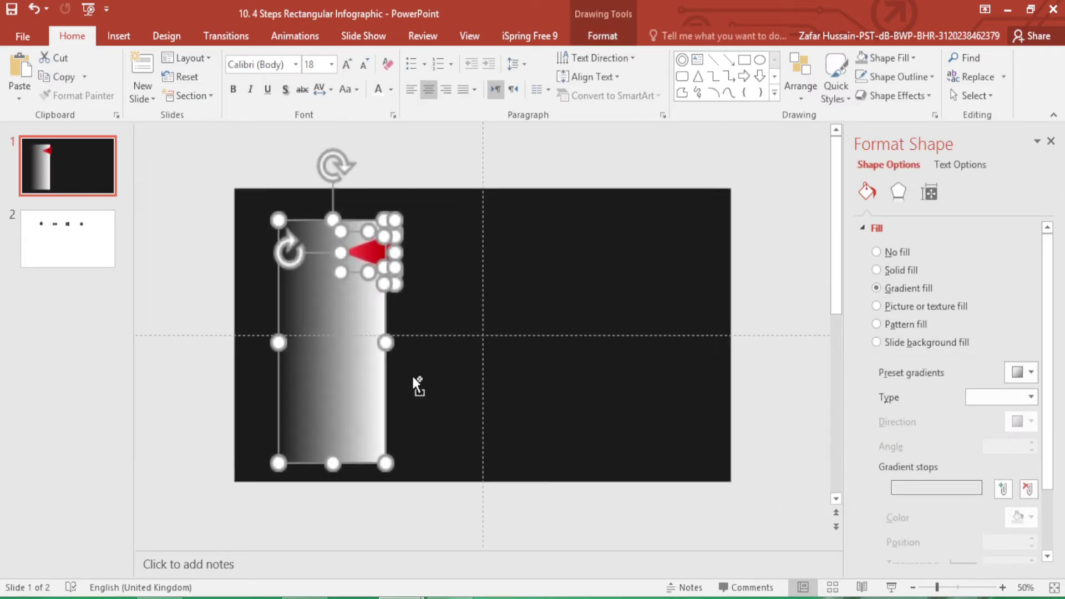
pyautogui.moveTo(333, 375); pyautogui.dragTo(303, 370)
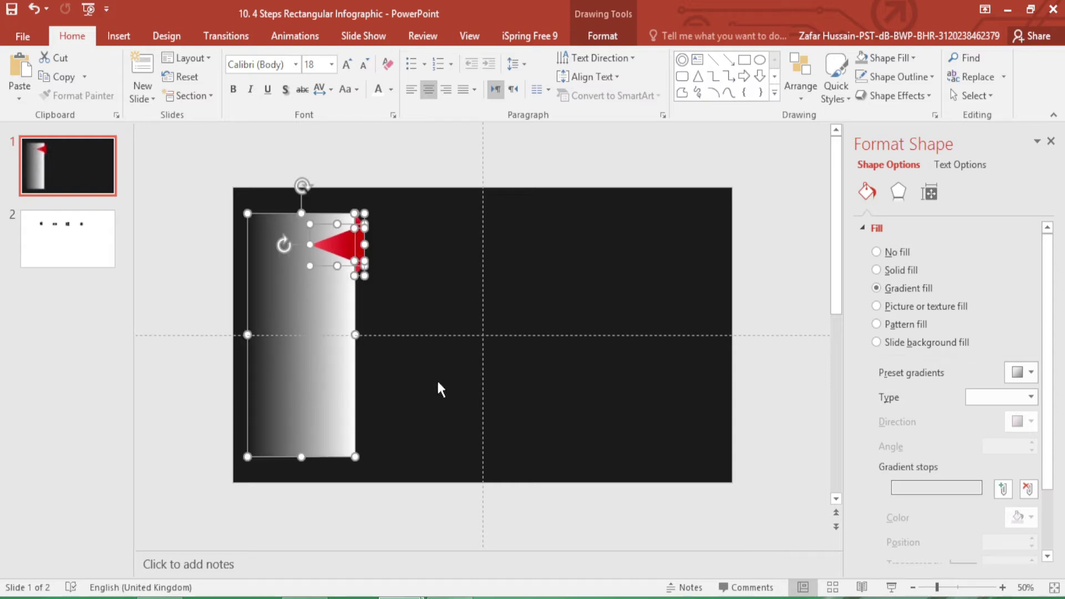
# Browse the rectangle's Reflection presets under Effects and close them without applying one
pyautogui.click(407, 386)
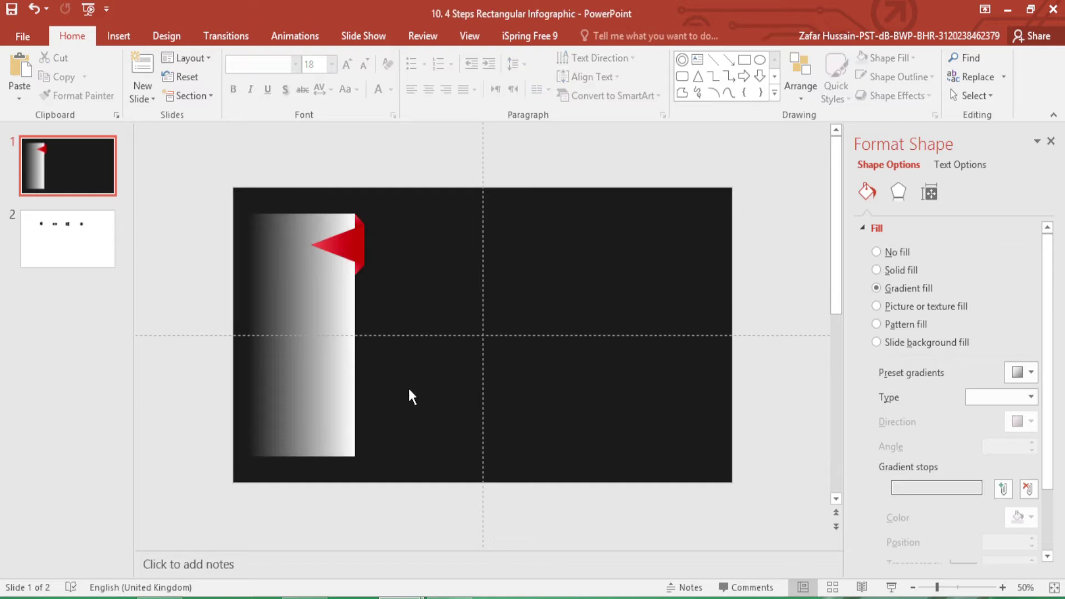
pyautogui.click(328, 388)
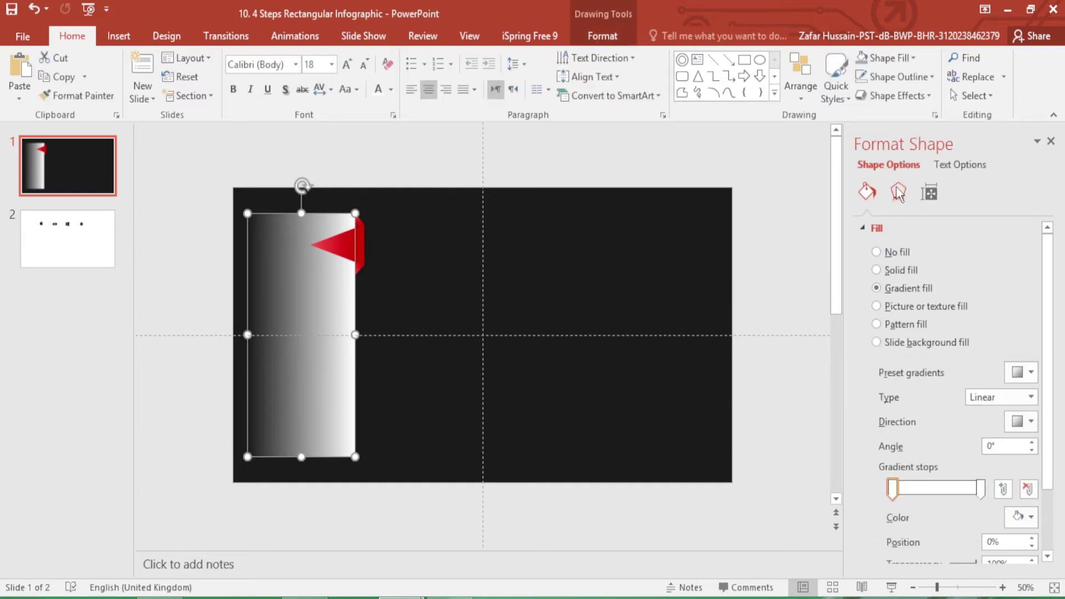
pyautogui.click(898, 192)
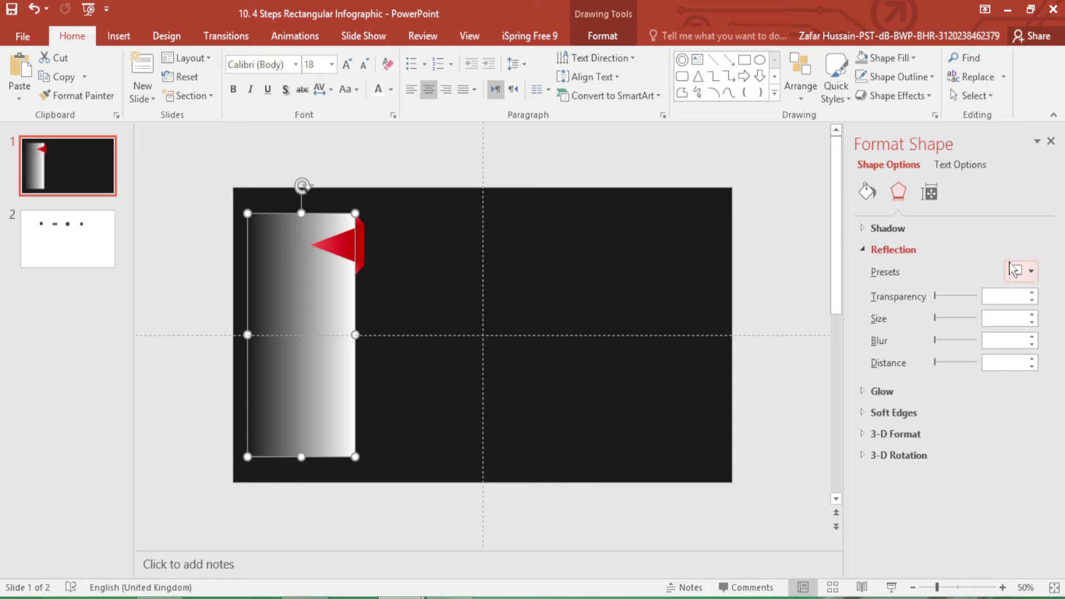
pyautogui.click(1031, 272)
pyautogui.click(426, 309)
pyautogui.click(391, 265)
pyautogui.moveTo(261, 198); pyautogui.dragTo(376, 476)
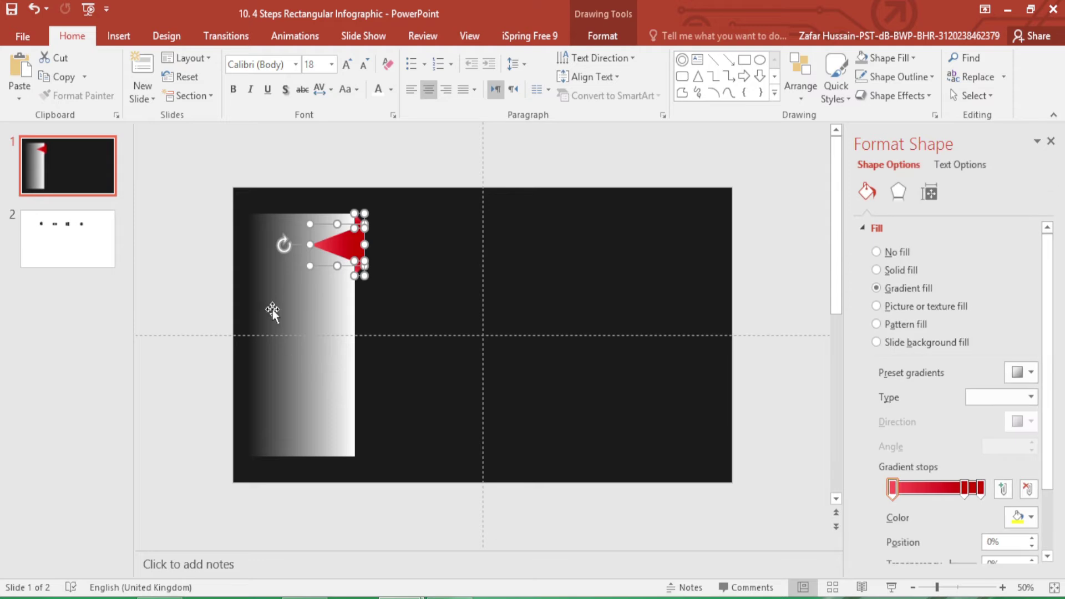
# Ctrl+drag three copies of the bar and red tab rightward, undoing one misplaced copy, to form four columns
pyautogui.keyDown('shift'); pyautogui.click(273, 268); pyautogui.keyUp('shift')
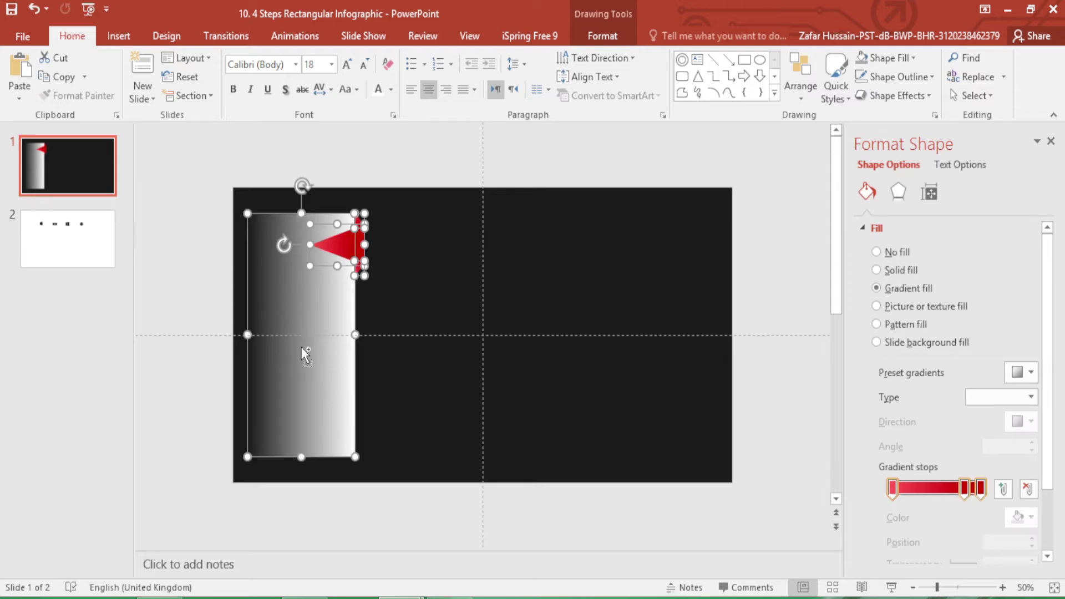
pyautogui.moveTo(301, 347); pyautogui.dragTo(419, 347)
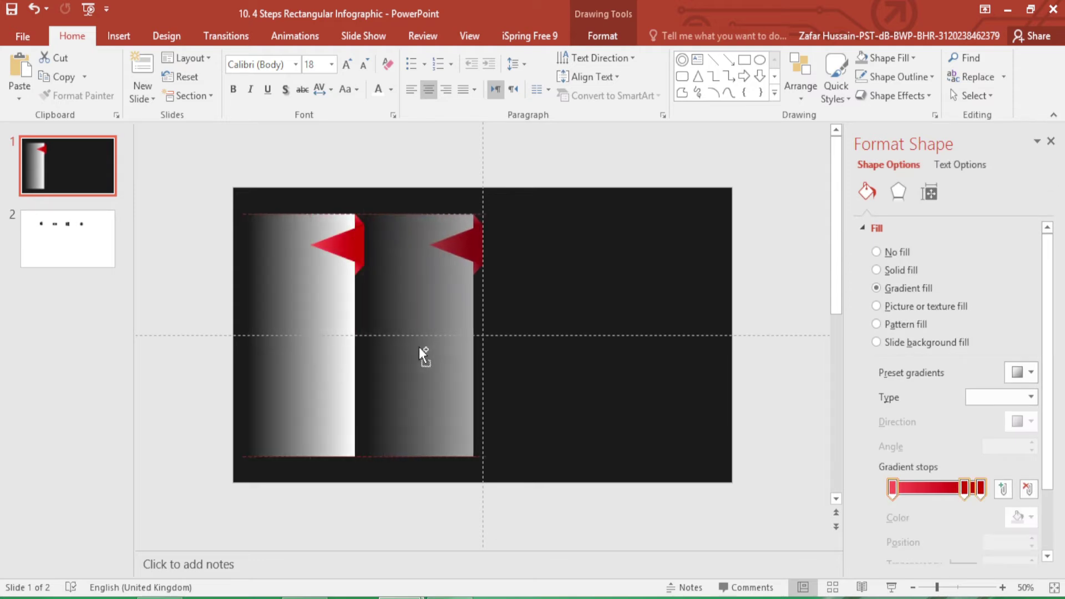
pyautogui.moveTo(414, 347); pyautogui.dragTo(647, 354)
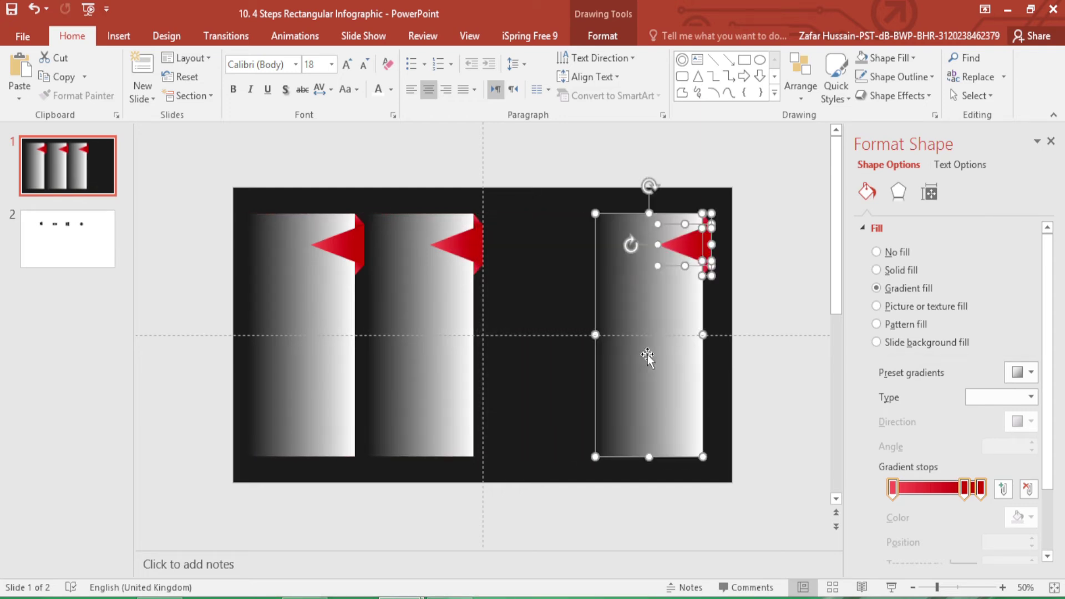
pyautogui.hotkey('ctrl', 'z')
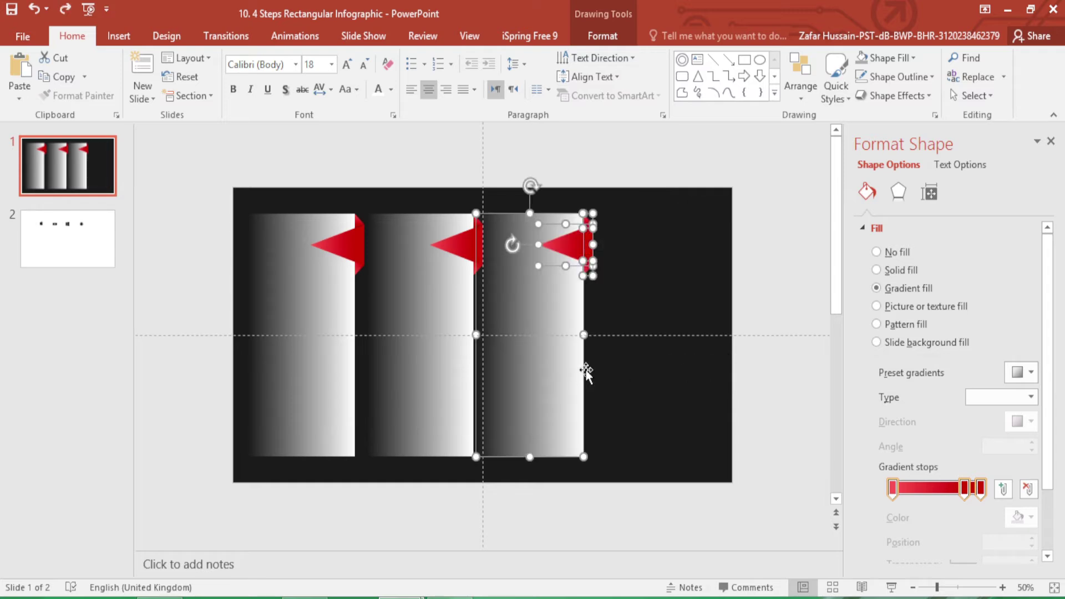
pyautogui.moveTo(542, 368); pyautogui.dragTo(661, 372)
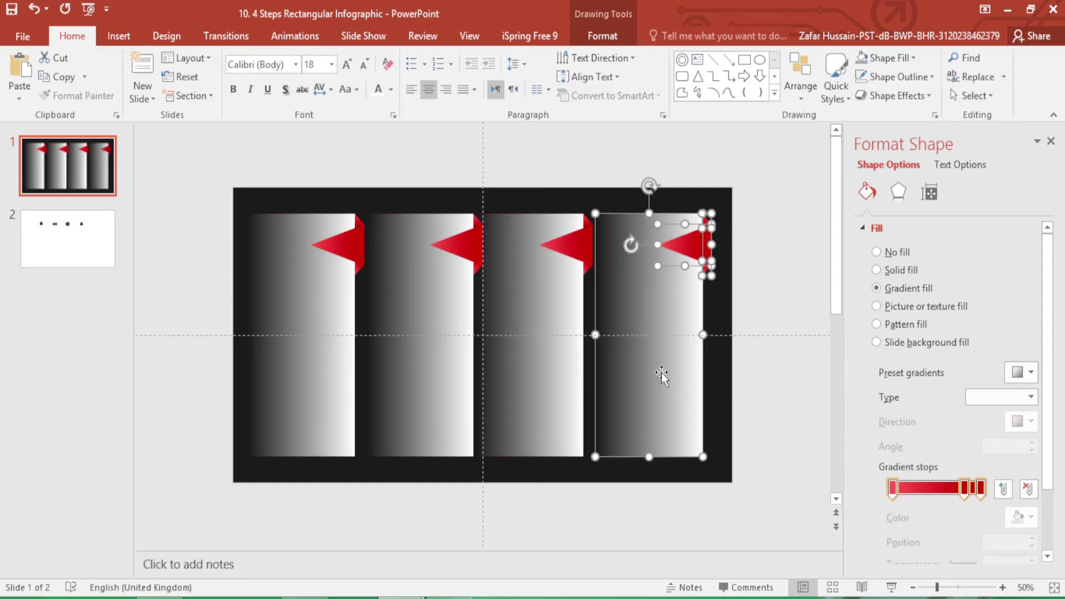
pyautogui.click(714, 388)
# Recolour the first, 82% and last gradient stops of the second bar's flag to green
pyautogui.click(463, 244)
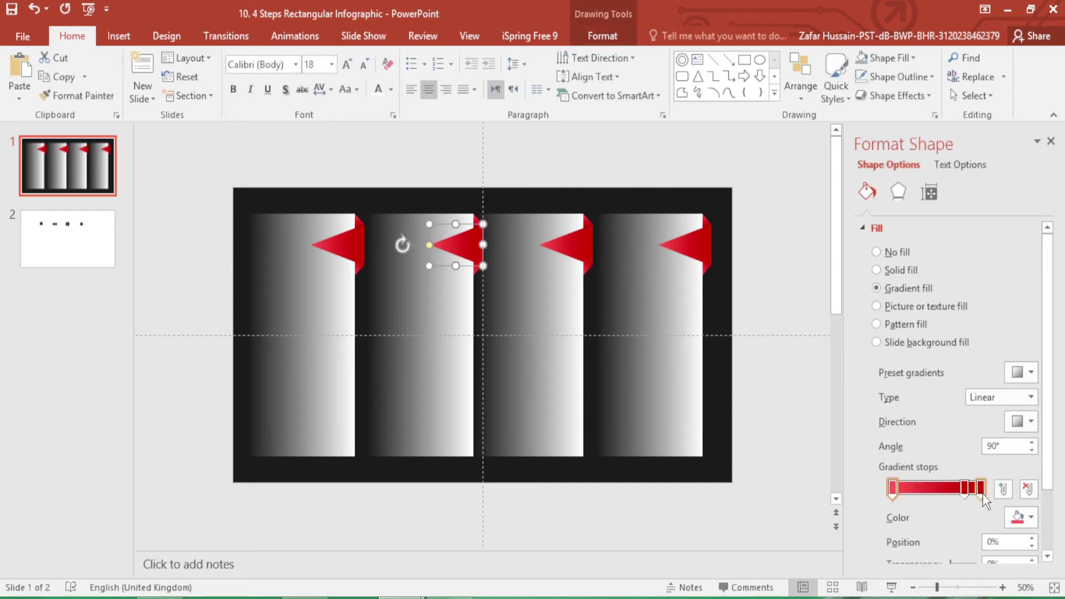
pyautogui.click(981, 489)
pyautogui.click(894, 490)
pyautogui.click(1027, 517)
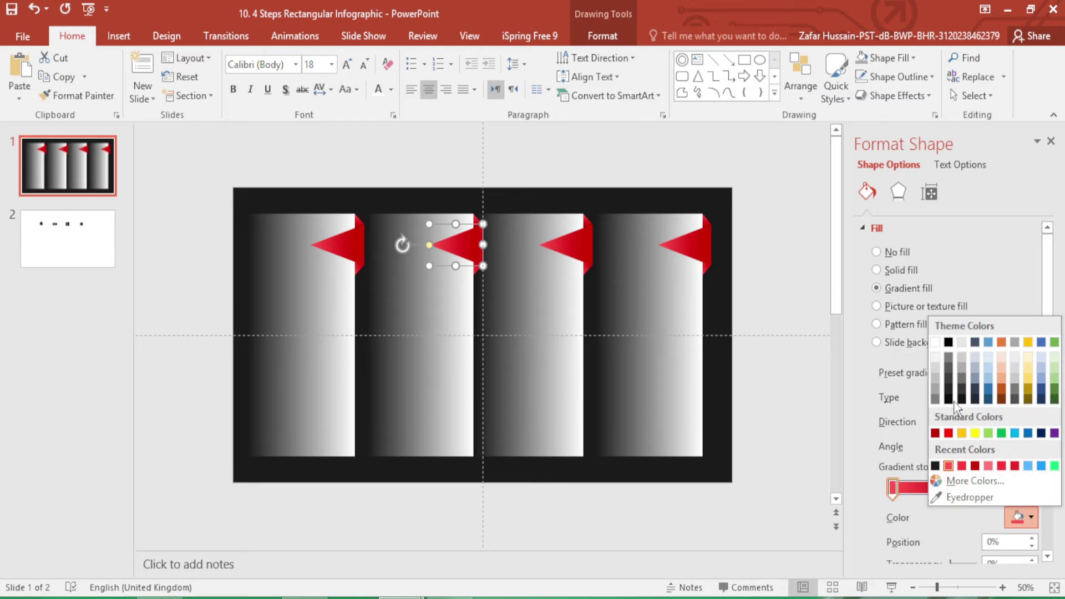
pyautogui.click(1000, 434)
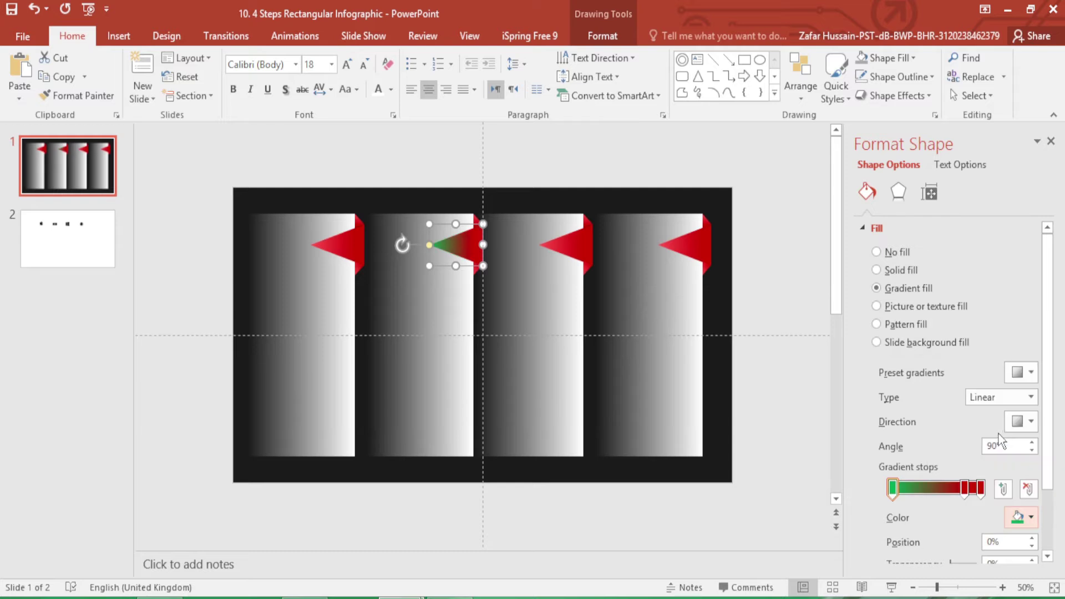
pyautogui.click(980, 489)
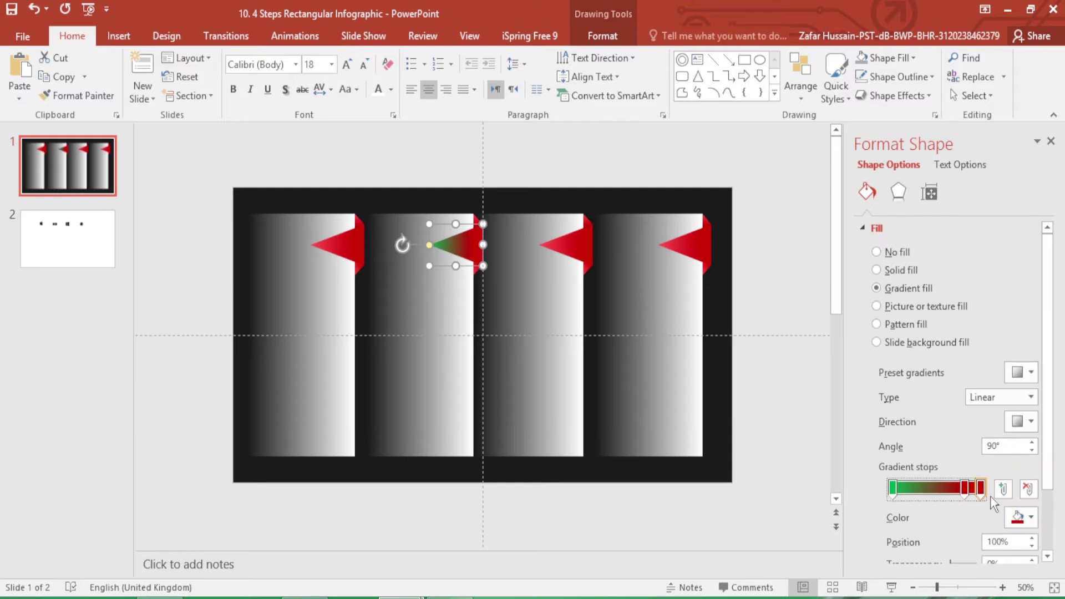
pyautogui.click(1021, 518)
pyautogui.click(1001, 433)
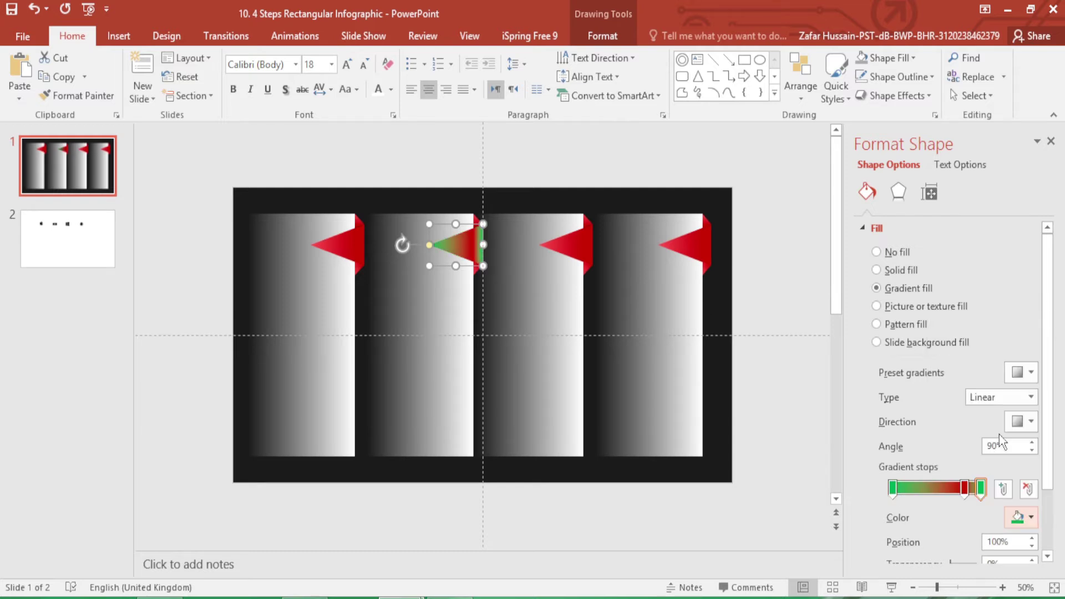
pyautogui.click(965, 488)
pyautogui.click(1027, 521)
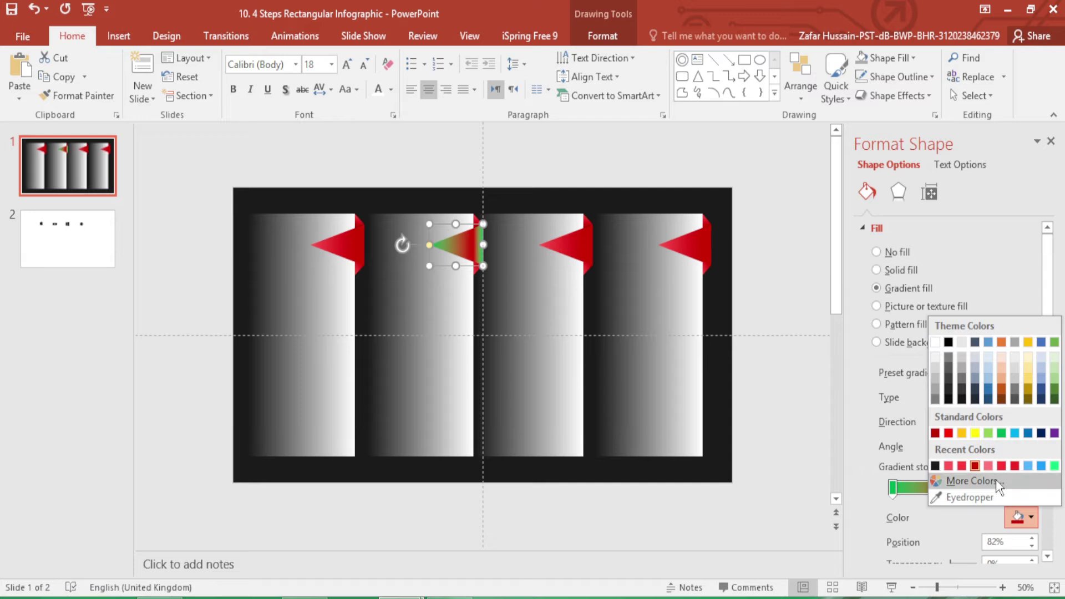
pyautogui.click(998, 433)
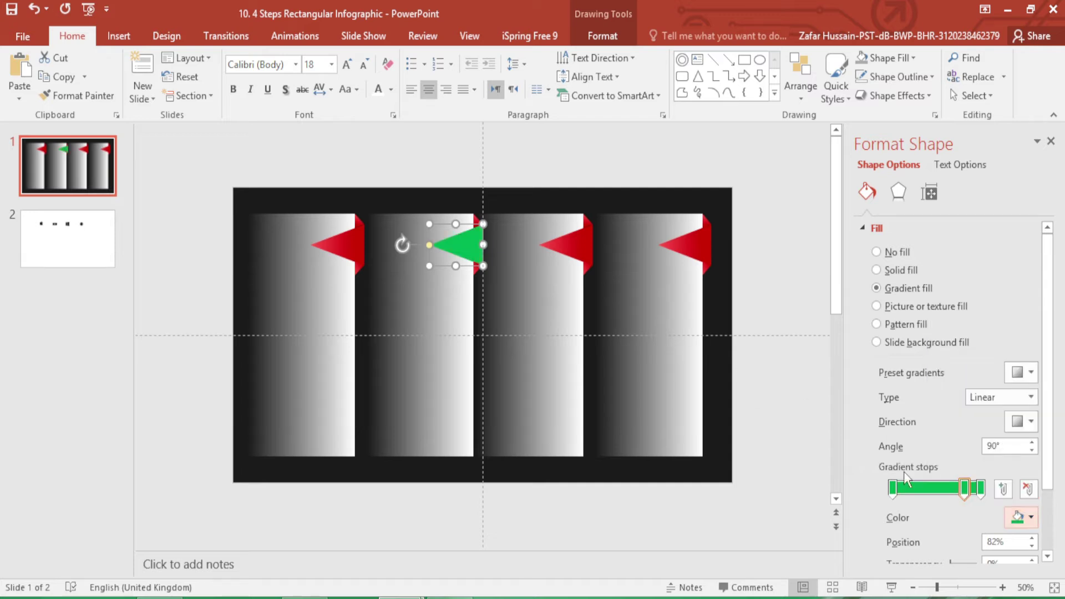
# Brighten the first stop to a custom green, move a stop to 88%, and push the last stop to 99%
pyautogui.click(893, 488)
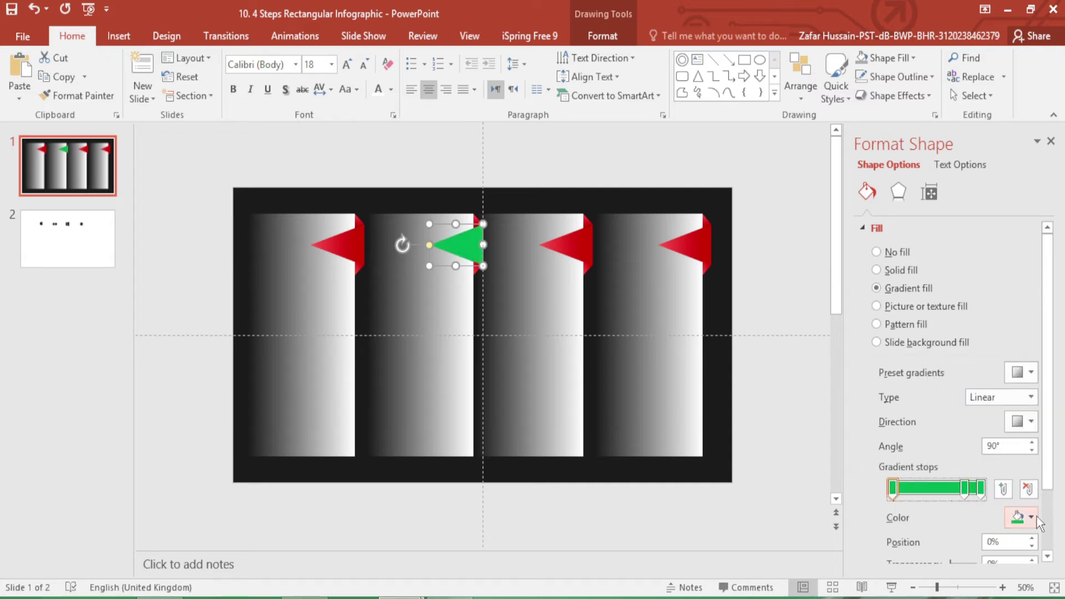
pyautogui.click(1030, 519)
pyautogui.click(987, 493)
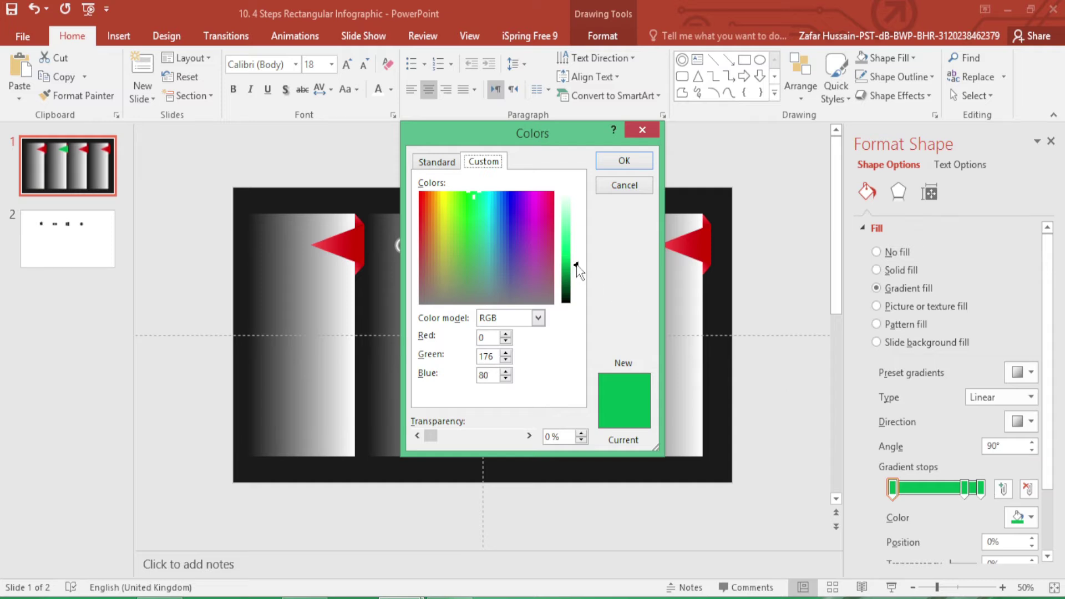
pyautogui.moveTo(576, 267); pyautogui.dragTo(579, 255)
pyautogui.click(625, 161)
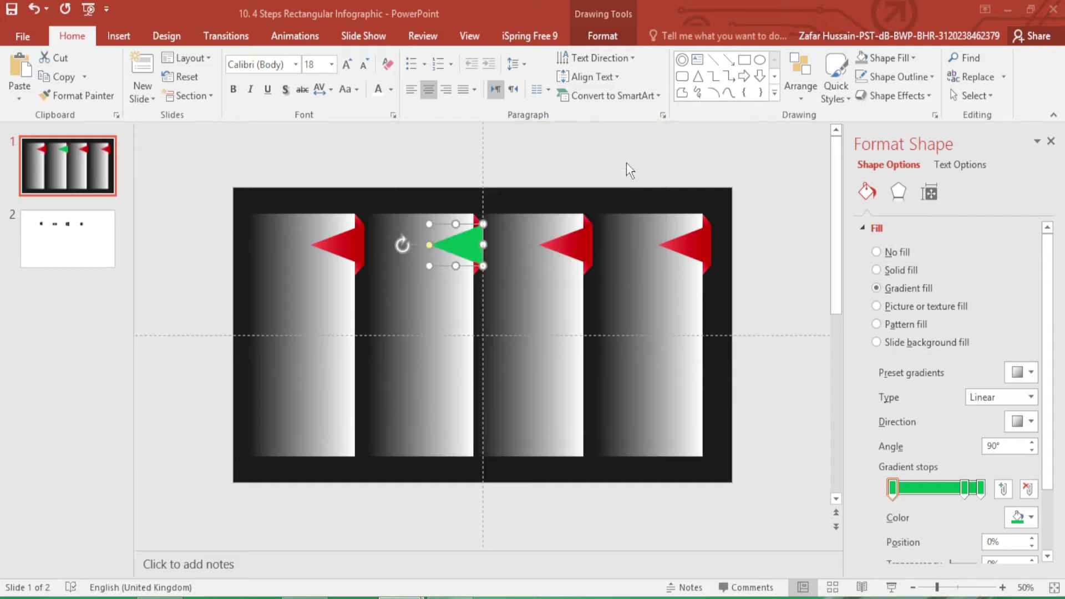
pyautogui.moveTo(964, 488); pyautogui.dragTo(977, 496)
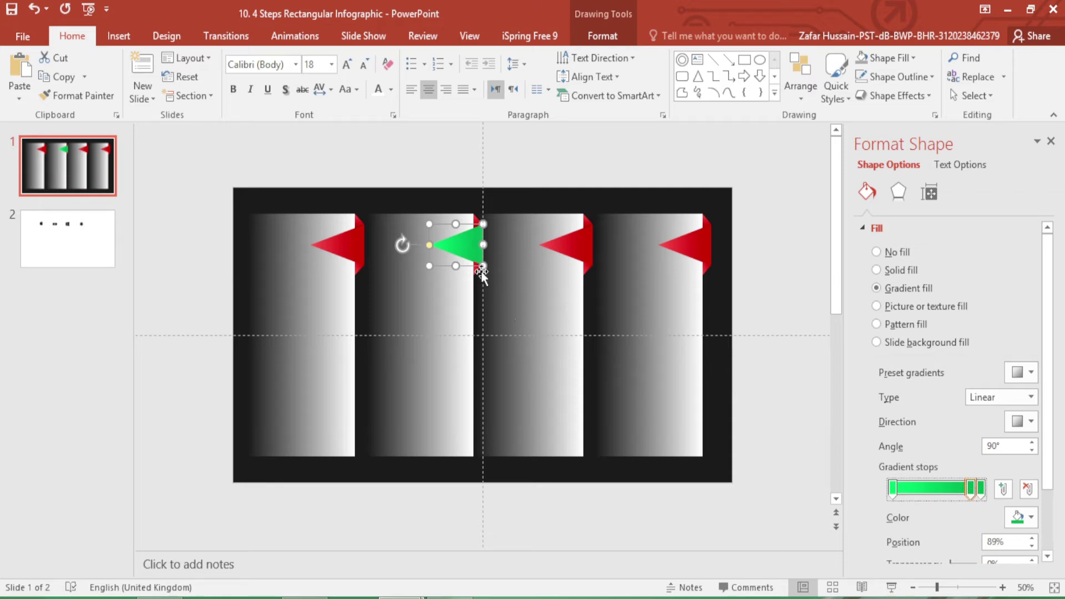
pyautogui.press('Right')
pyautogui.press('Right')
pyautogui.press('Right')
# Format Paint the green flag's gradient onto the small folds above and below it
pyautogui.click(414, 322)
pyautogui.click(456, 250)
pyautogui.scroll(5, 456, 249)
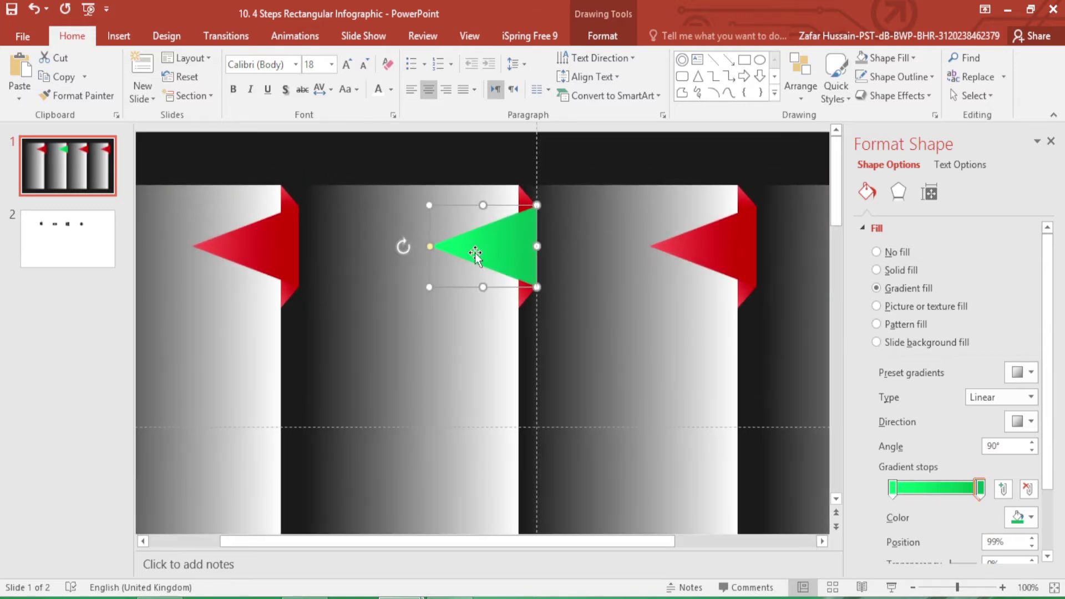
pyautogui.click(77, 95)
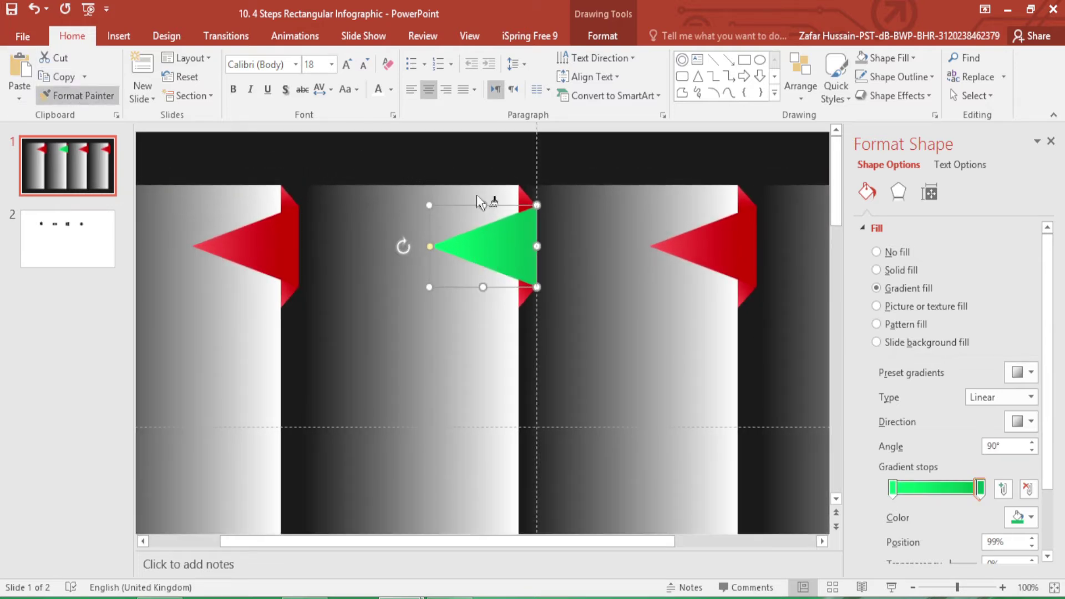
pyautogui.click(524, 198)
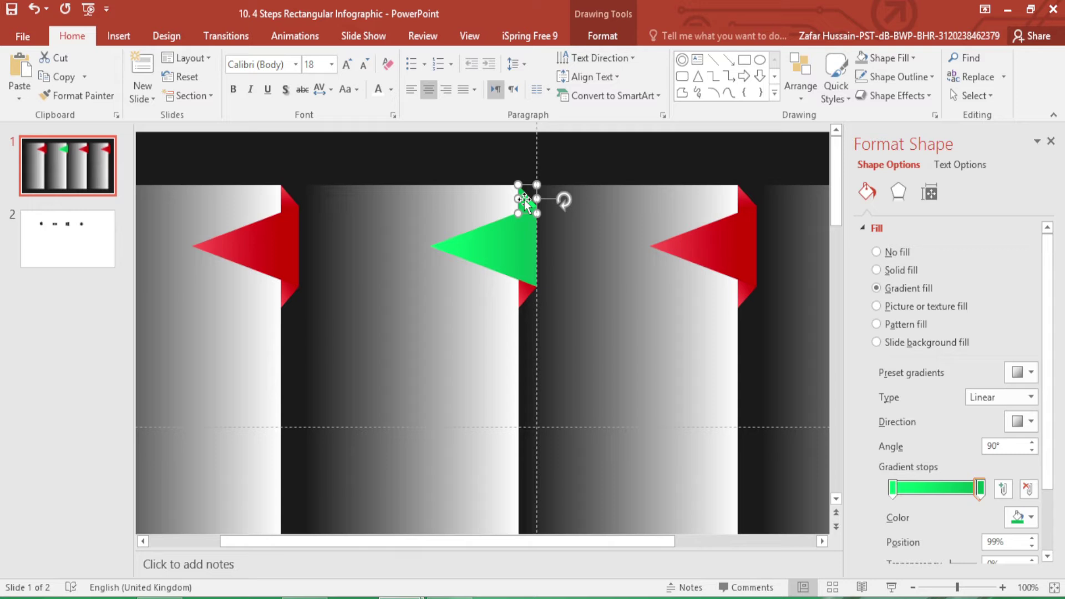
pyautogui.click(511, 249)
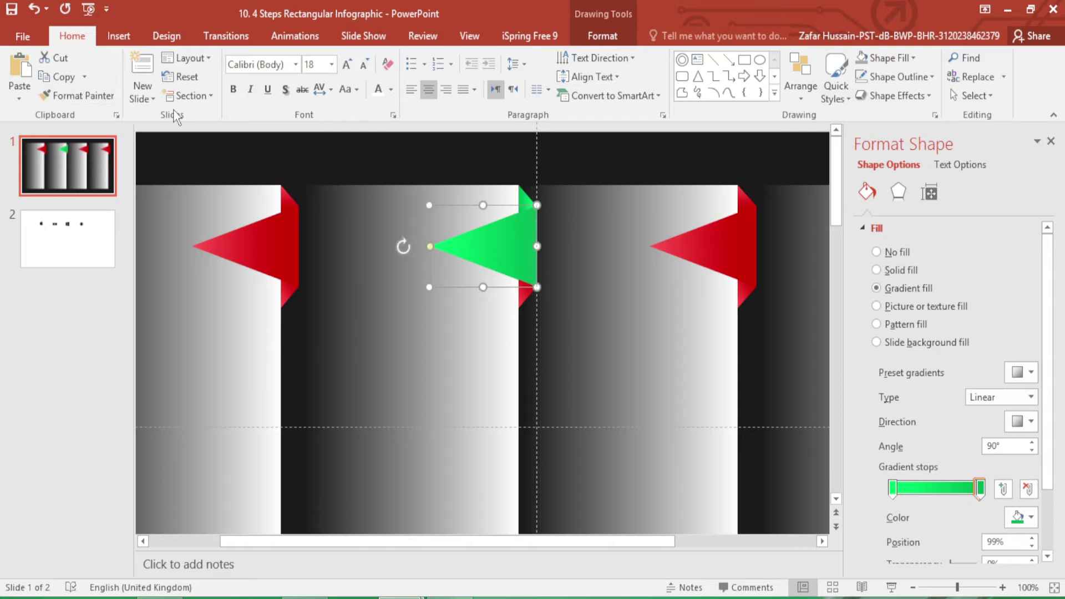
pyautogui.click(77, 96)
pyautogui.click(524, 293)
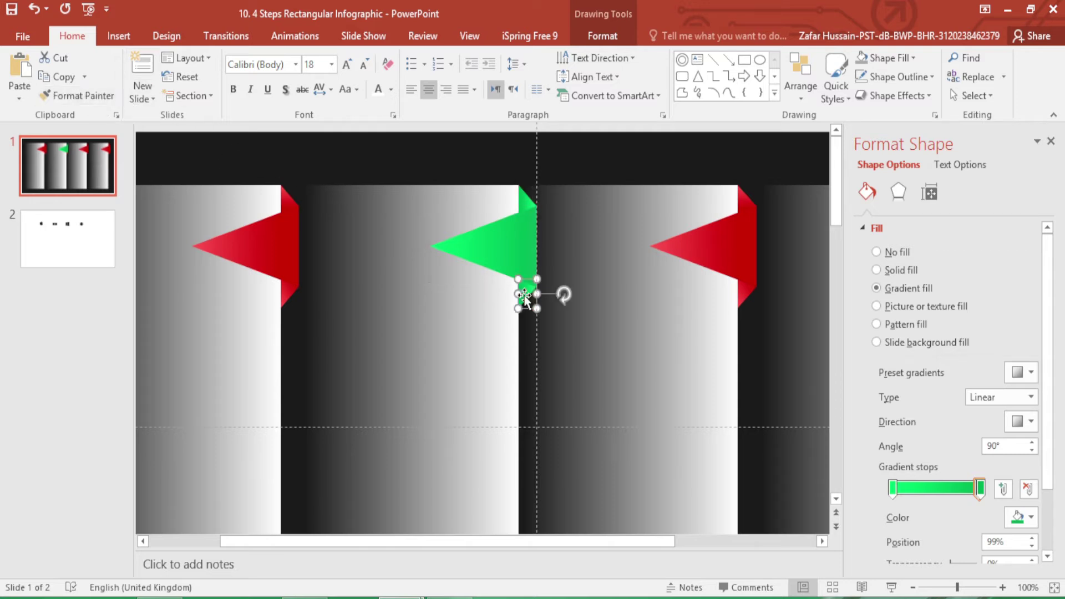
# Angle the top fold's gradient diagonally at 135° using the Direction presets
pyautogui.click(530, 297)
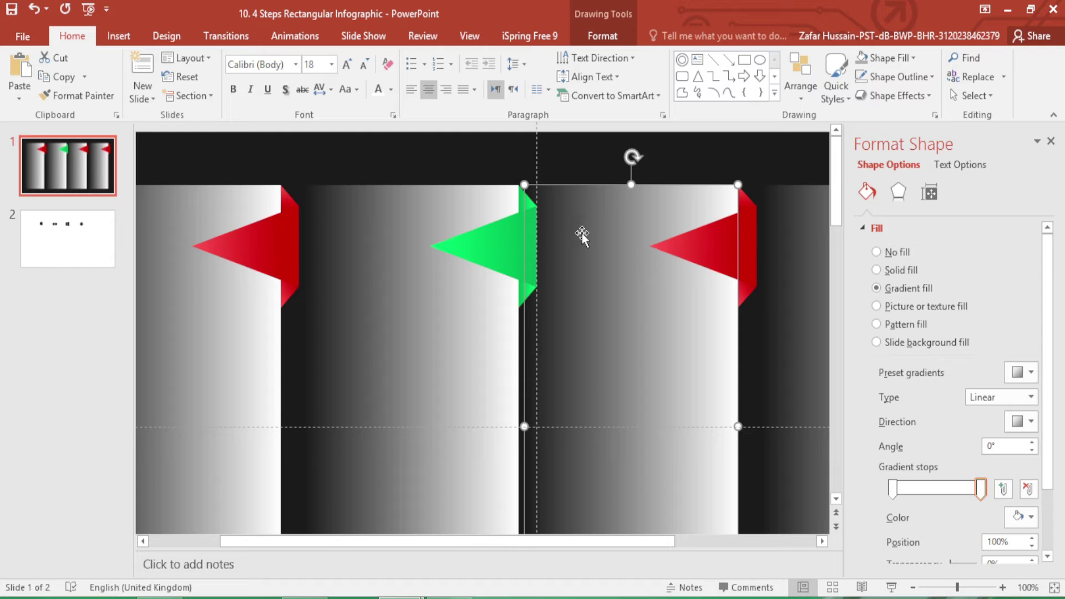
pyautogui.click(521, 201)
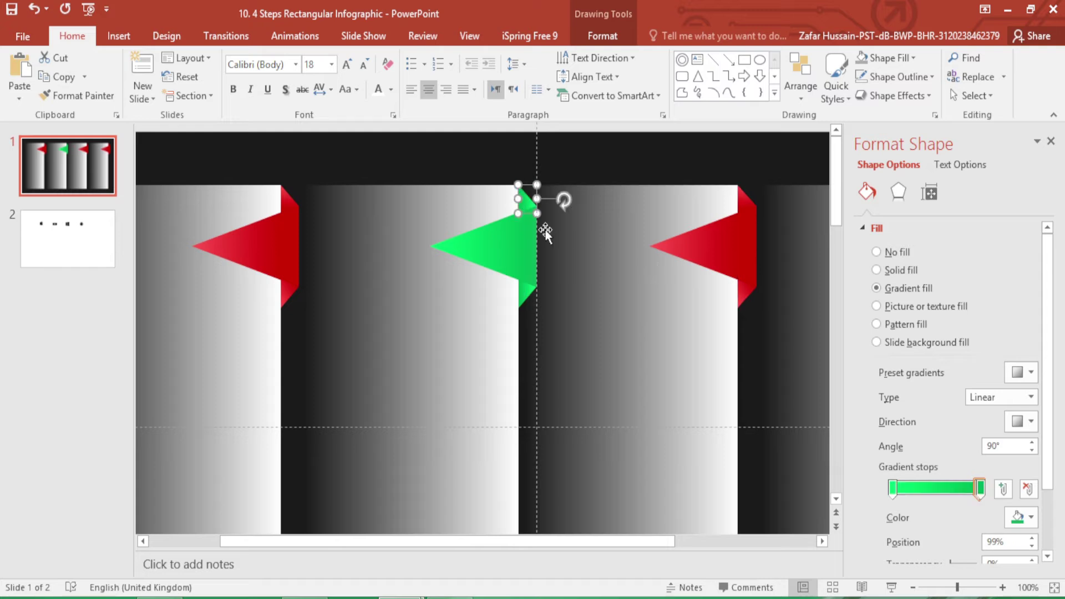
pyautogui.click(1032, 422)
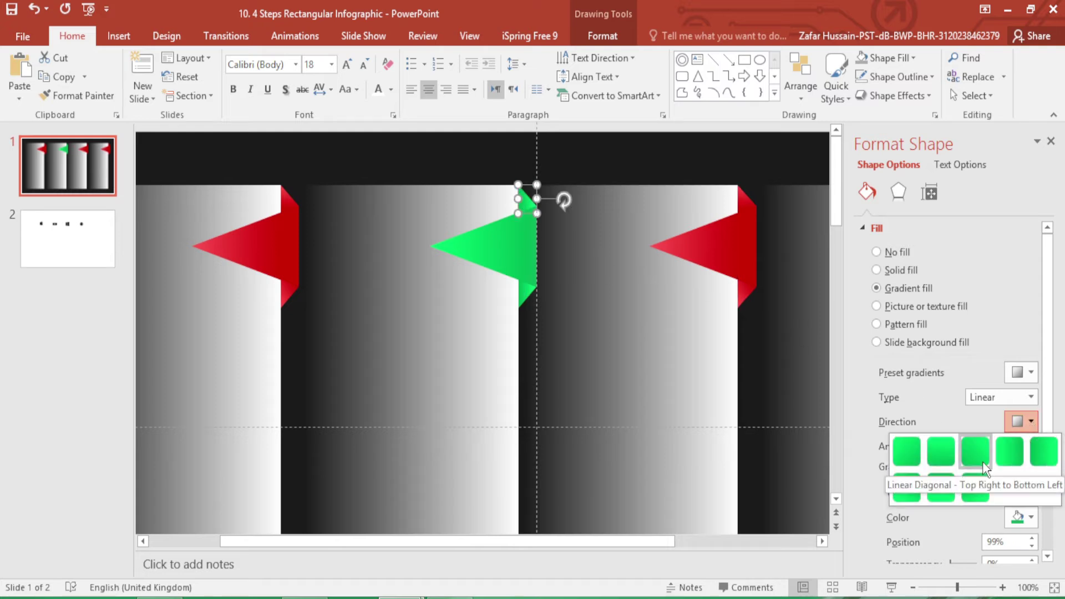
pyautogui.click(939, 455)
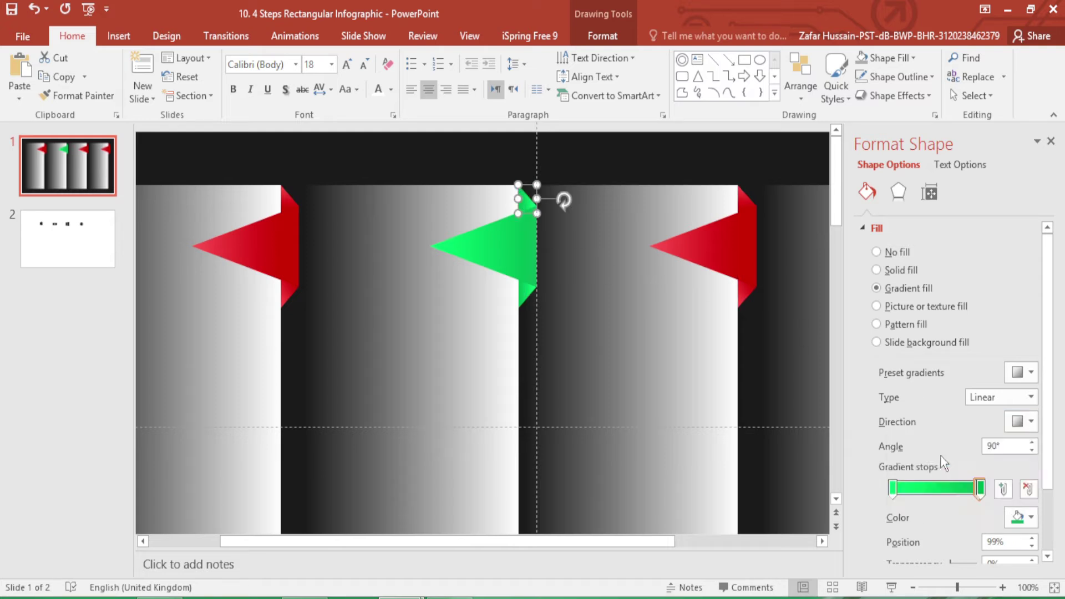
pyautogui.click(1031, 421)
pyautogui.click(976, 450)
# Set the lower fold's gradient direction, trying 315° before settling on 270°
pyautogui.click(522, 289)
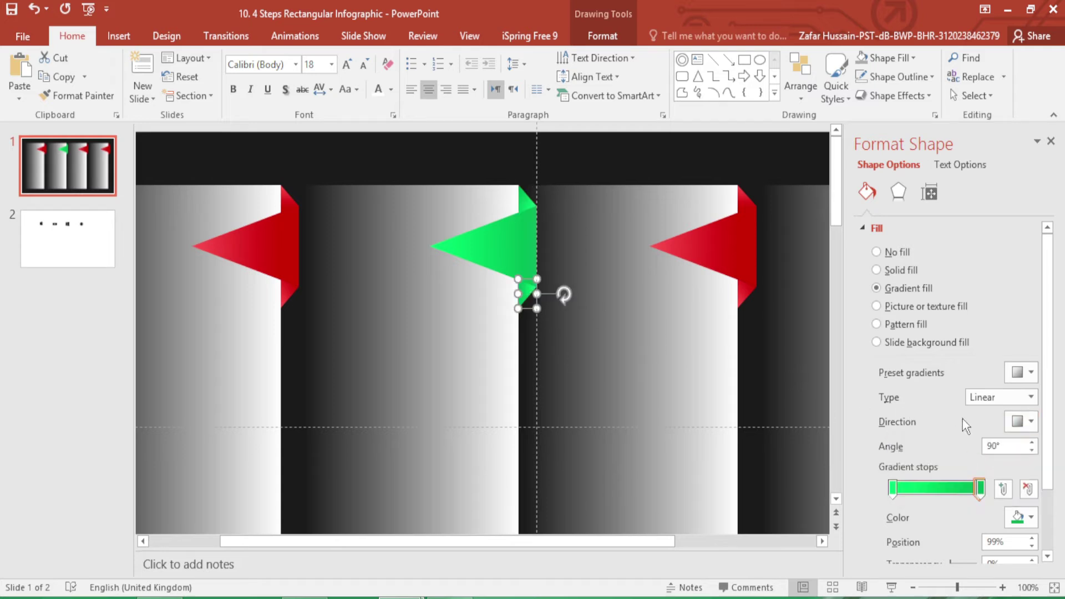
pyautogui.click(1029, 423)
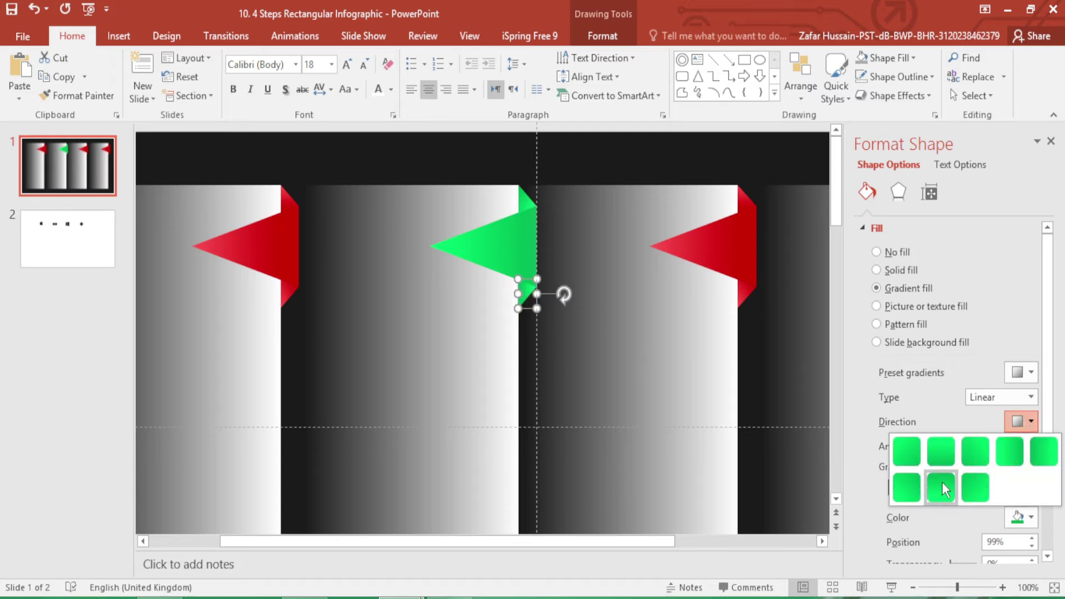
pyautogui.click(909, 481)
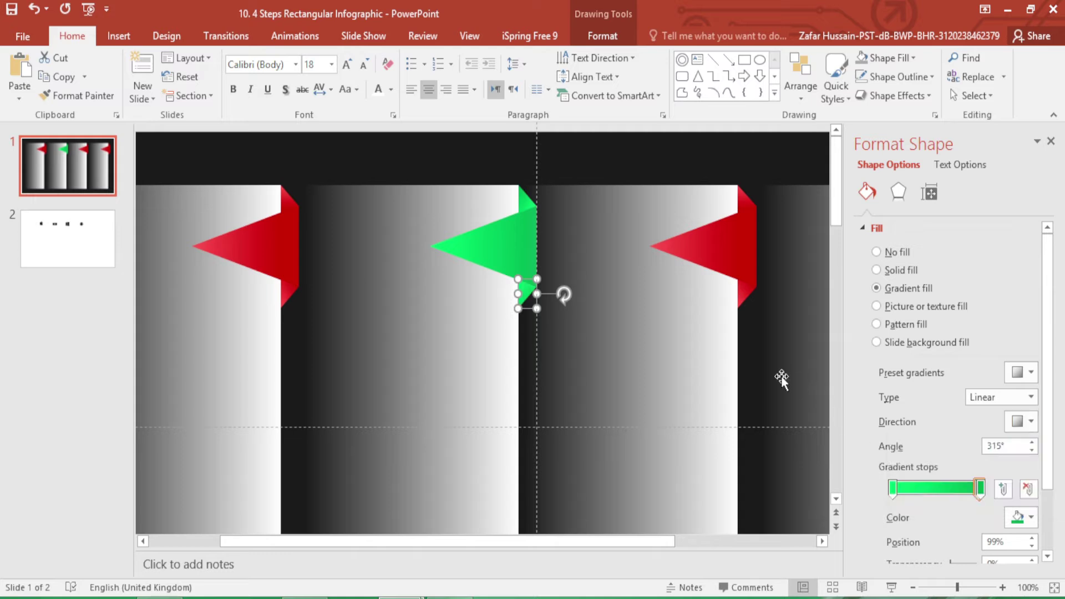
pyautogui.click(1029, 422)
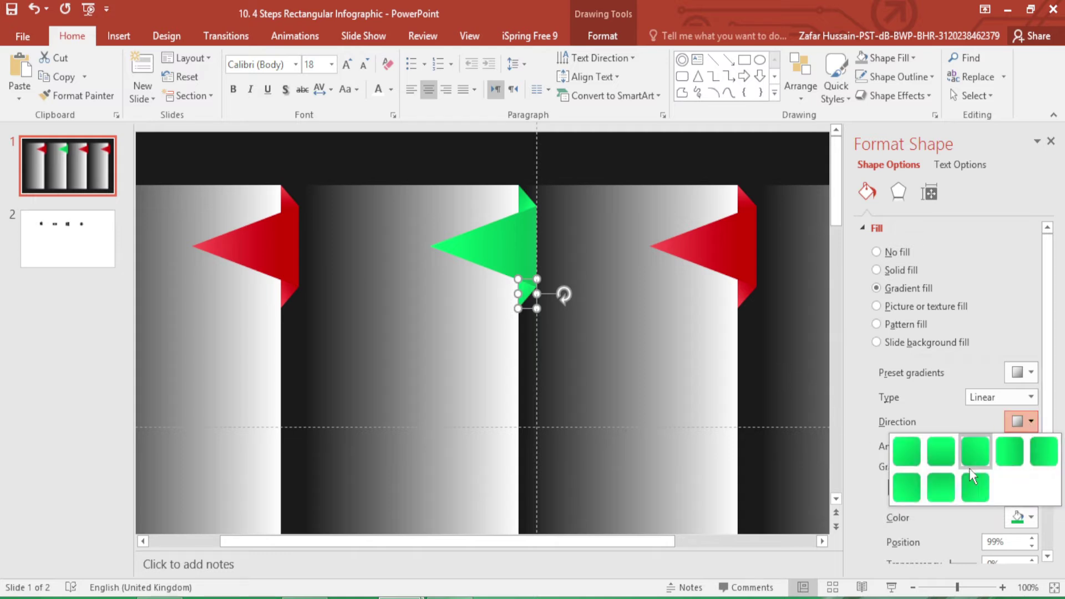
pyautogui.click(936, 481)
pyautogui.click(789, 408)
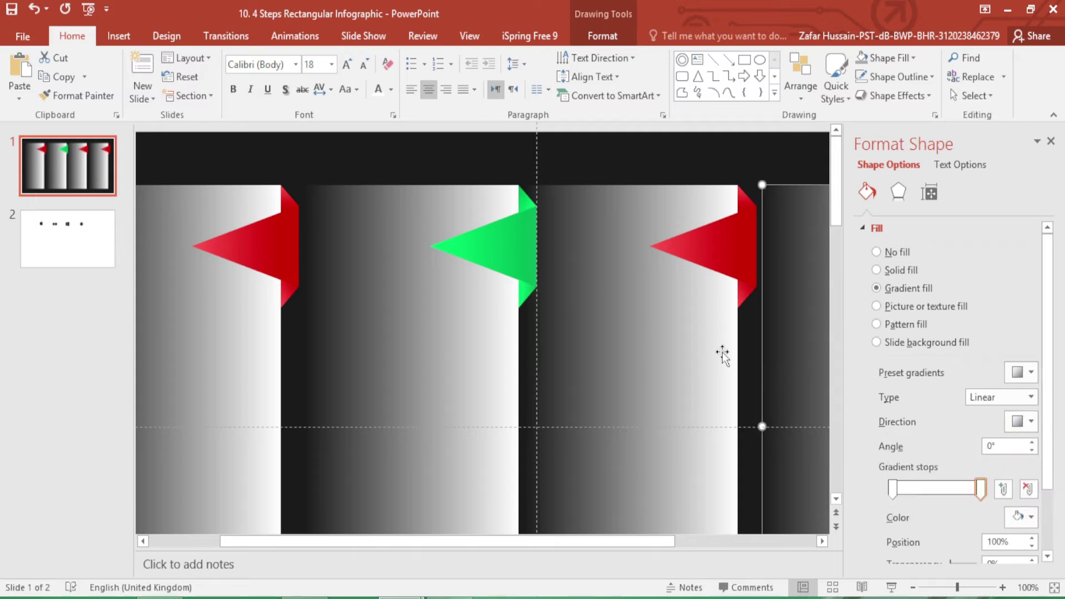
pyautogui.scroll(-2, 435, 287)
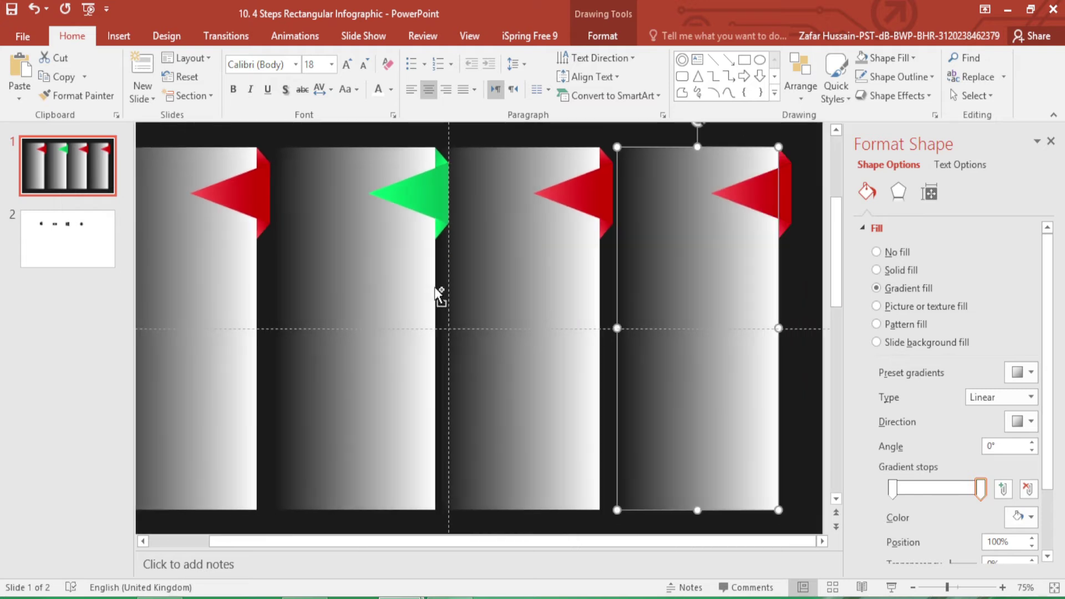
pyautogui.scroll(-1, 435, 287)
pyautogui.click(599, 210)
# Recolour the third flag's first, 82% and last gradient stops to navy blue
pyautogui.click(893, 488)
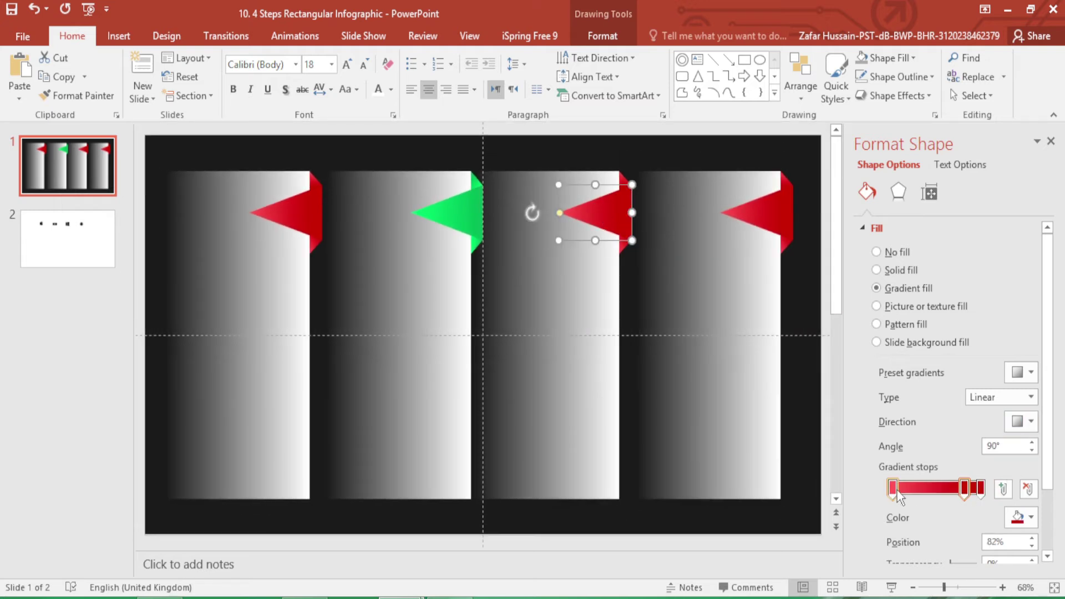
pyautogui.click(1030, 521)
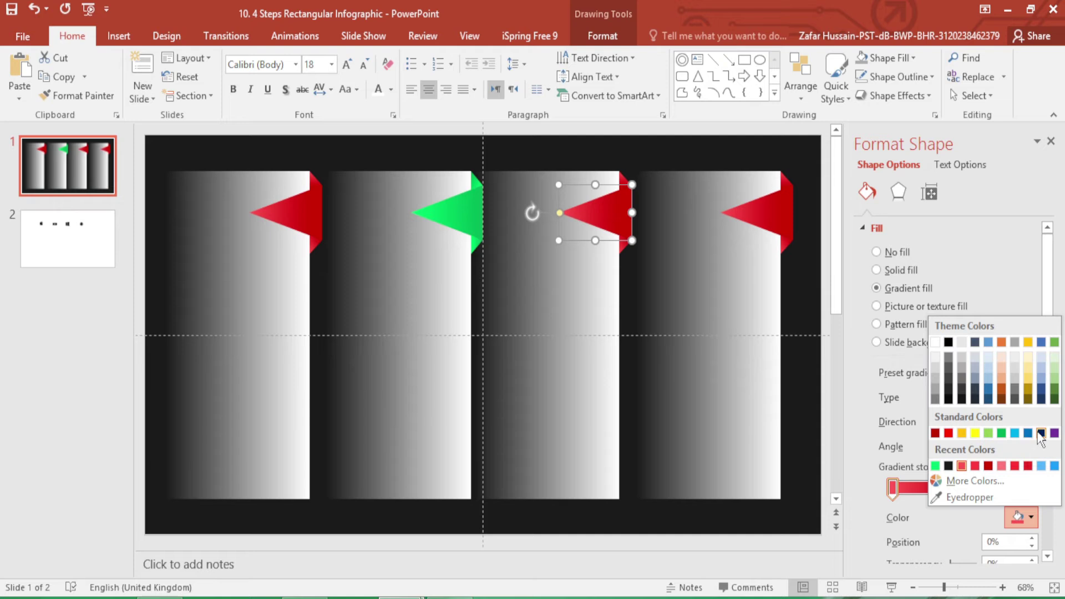
pyautogui.click(1040, 433)
pyautogui.click(980, 488)
pyautogui.click(1022, 517)
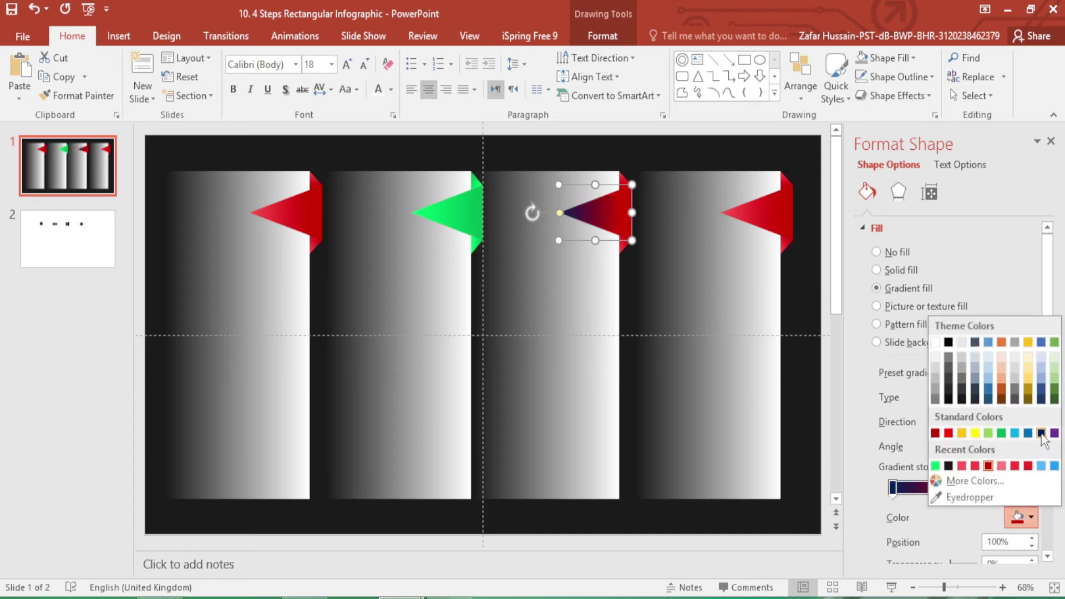
pyautogui.click(1040, 433)
pyautogui.click(965, 488)
pyautogui.click(1022, 517)
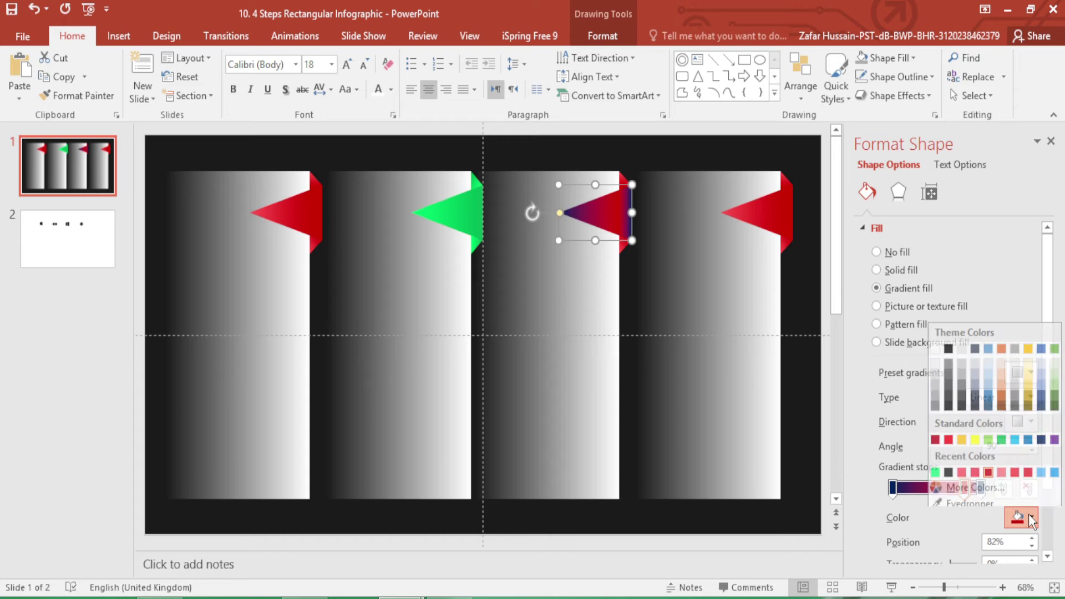
pyautogui.click(947, 462)
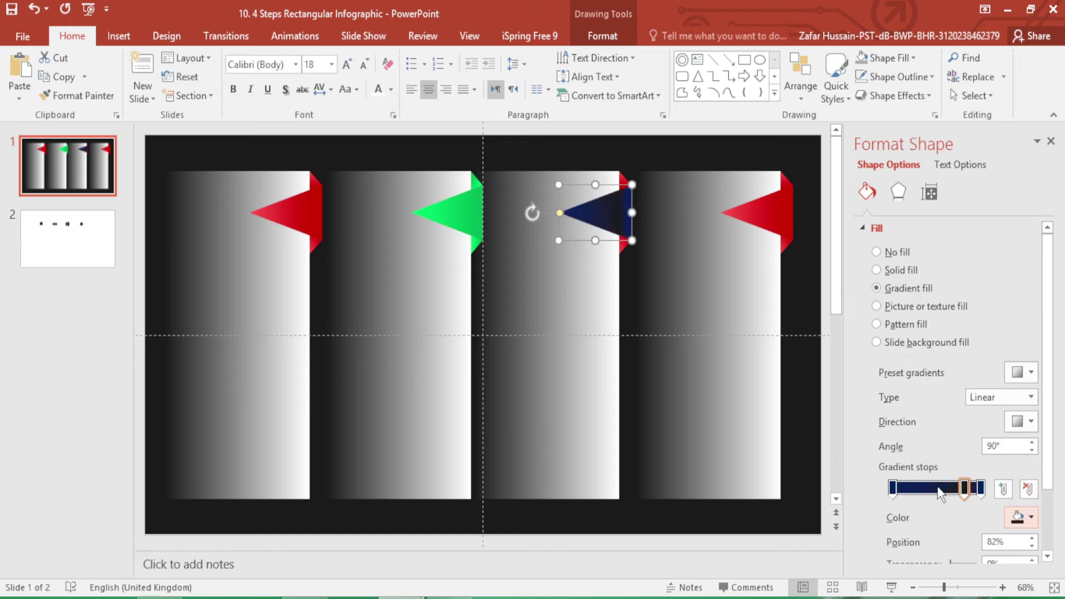
pyautogui.click(1022, 518)
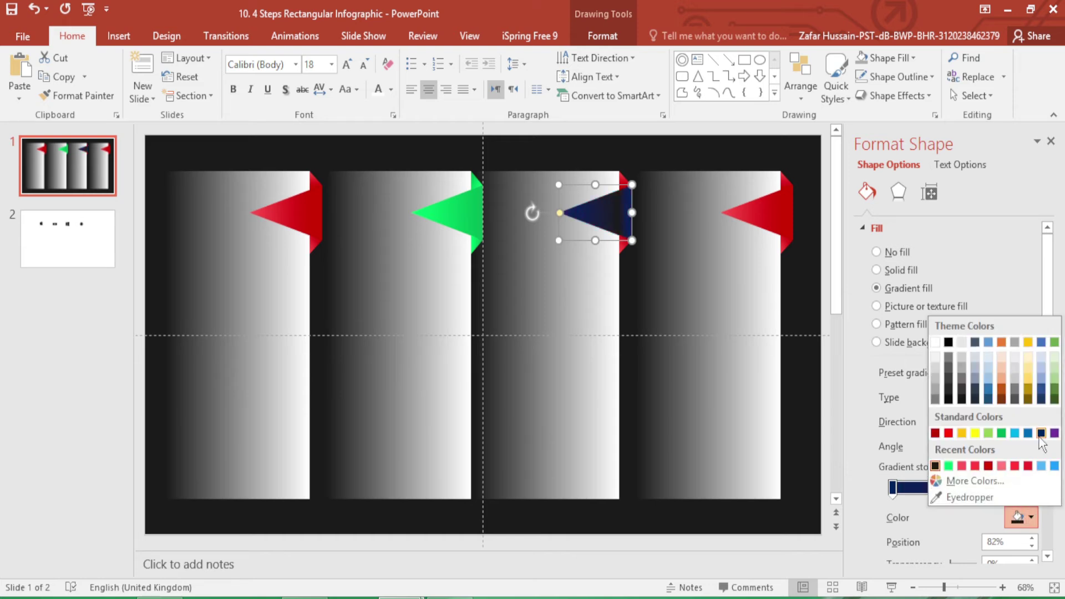
pyautogui.click(1041, 433)
# Brighten the first gradient stop to a custom blue of RGB 0/65/196
pyautogui.click(893, 488)
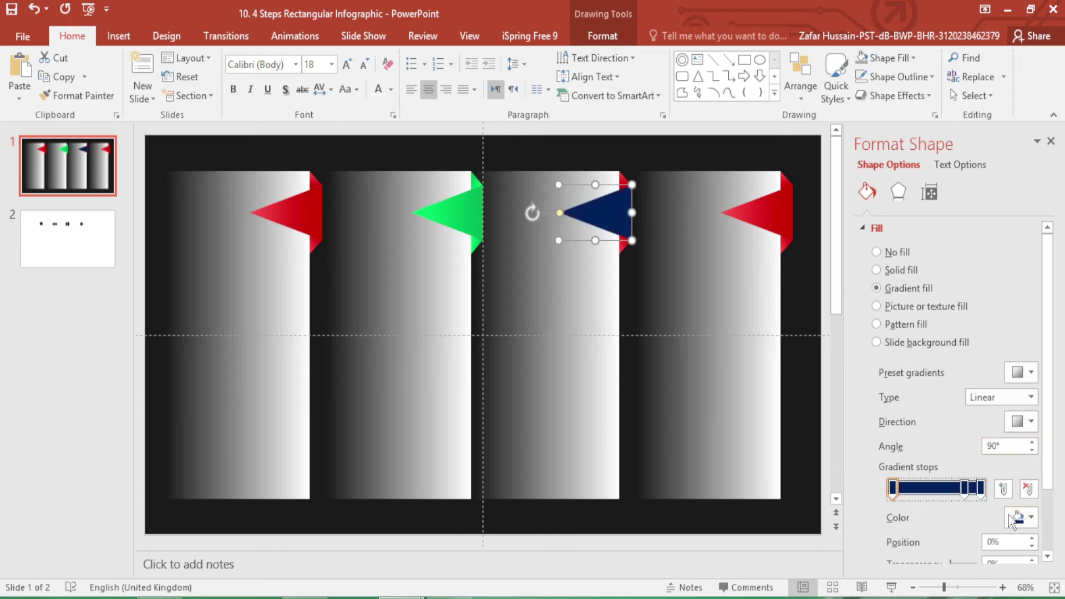
pyautogui.click(1020, 517)
pyautogui.click(975, 481)
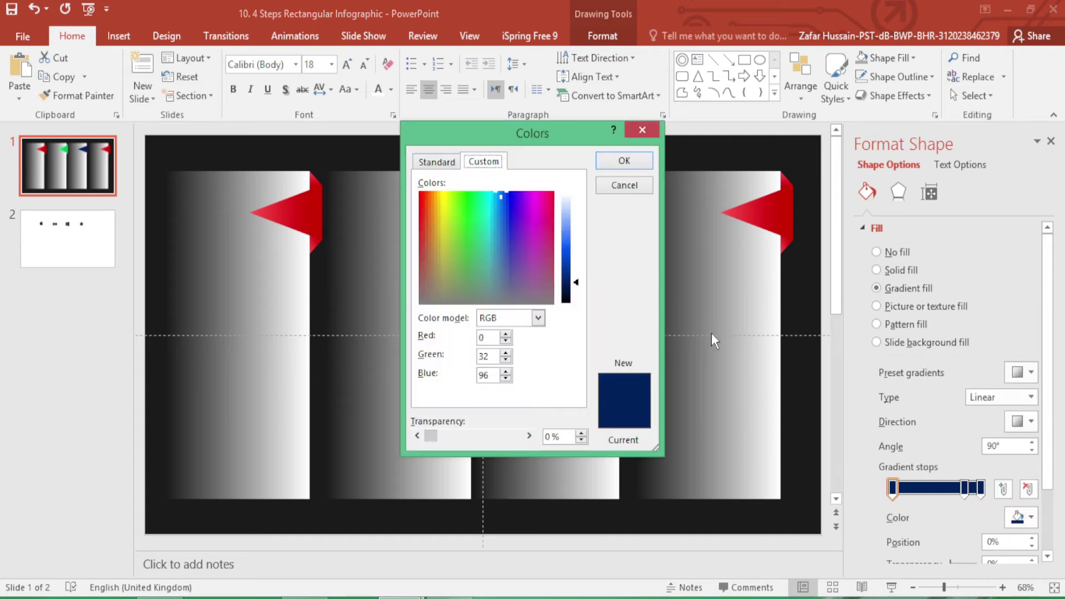
pyautogui.moveTo(583, 279); pyautogui.dragTo(583, 261)
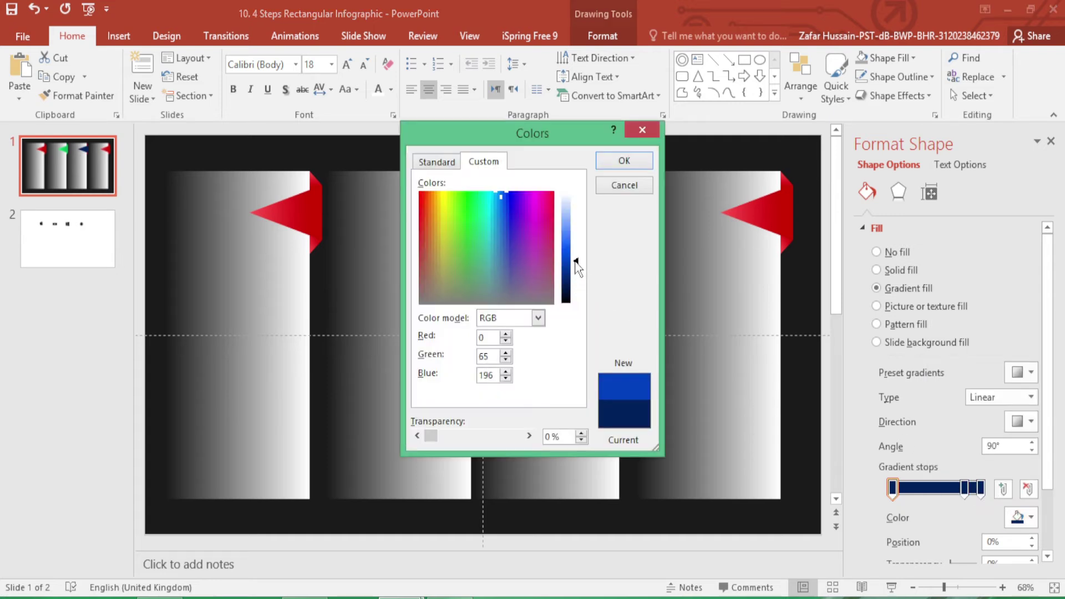
pyautogui.click(624, 161)
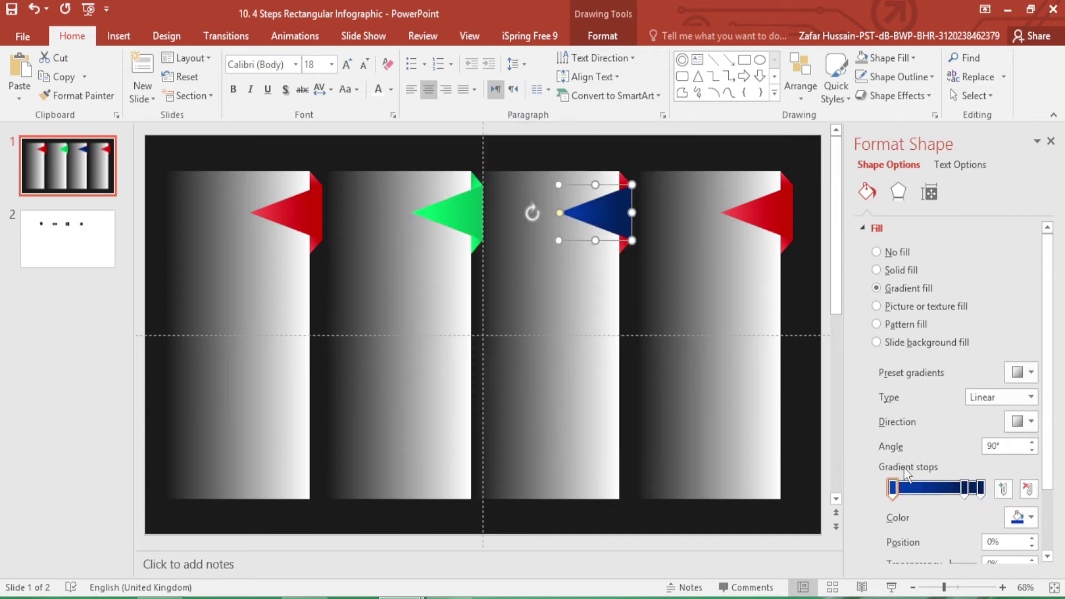
pyautogui.click(966, 488)
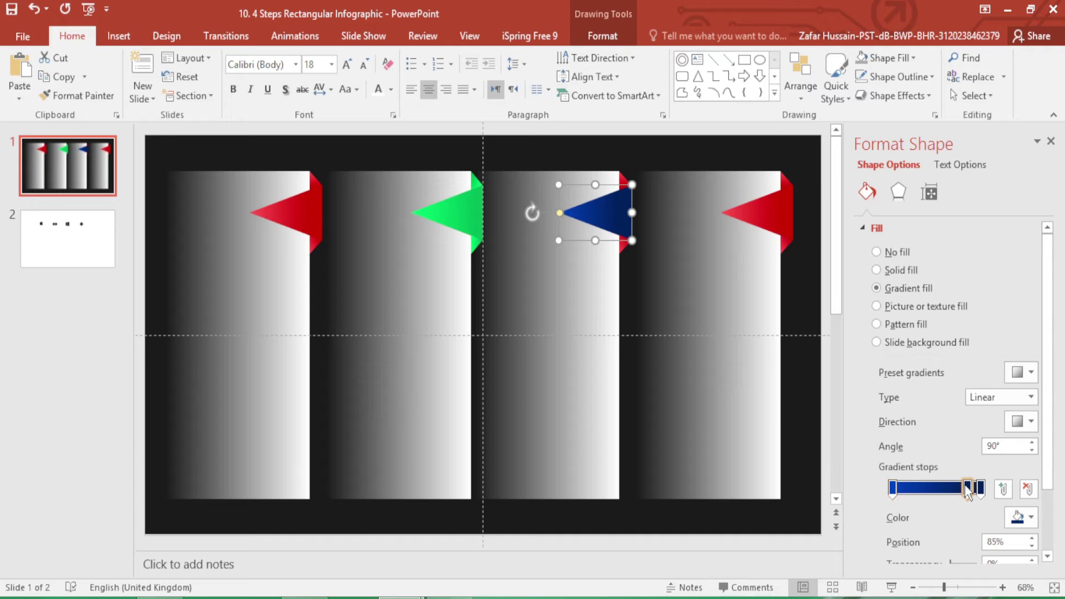
# Format Paint the blue flag's gradient onto the small fold above it
pyautogui.click(93, 101)
pyautogui.click(623, 178)
pyautogui.click(624, 224)
# Format Paint the blue flag's gradient onto the small fold below it
pyautogui.click(83, 96)
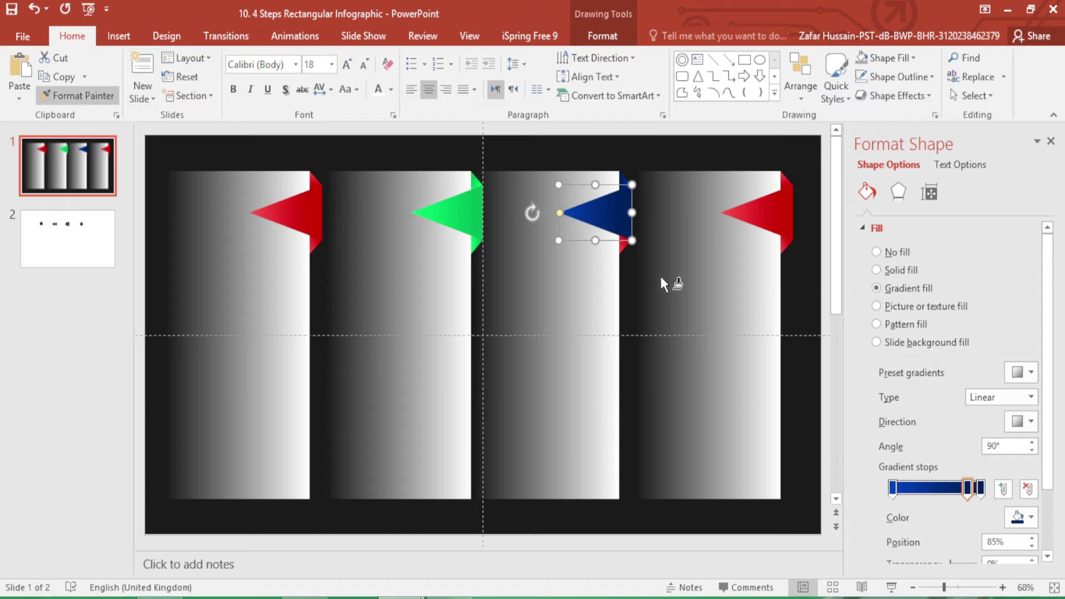
pyautogui.click(622, 241)
pyautogui.click(623, 245)
pyautogui.click(615, 219)
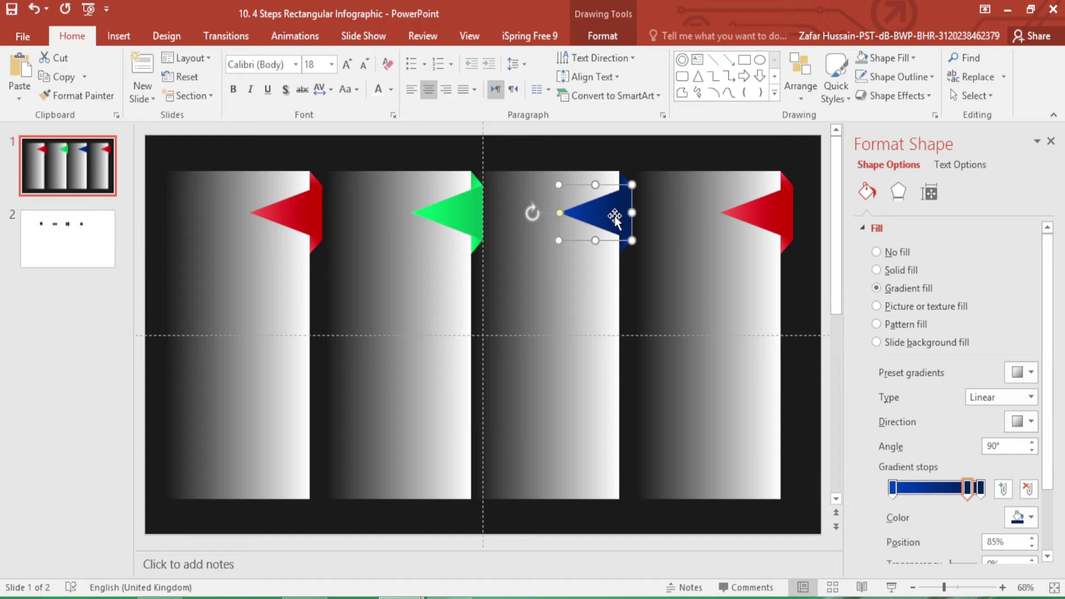
# Set the top fold's gradient direction to Linear Down
pyautogui.click(625, 177)
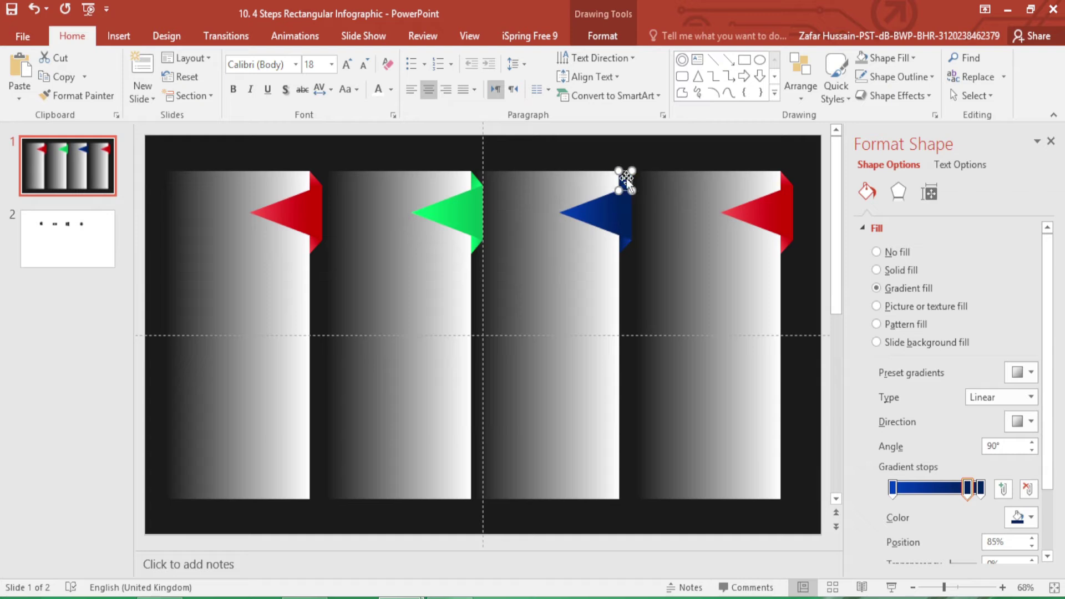
pyautogui.click(1032, 422)
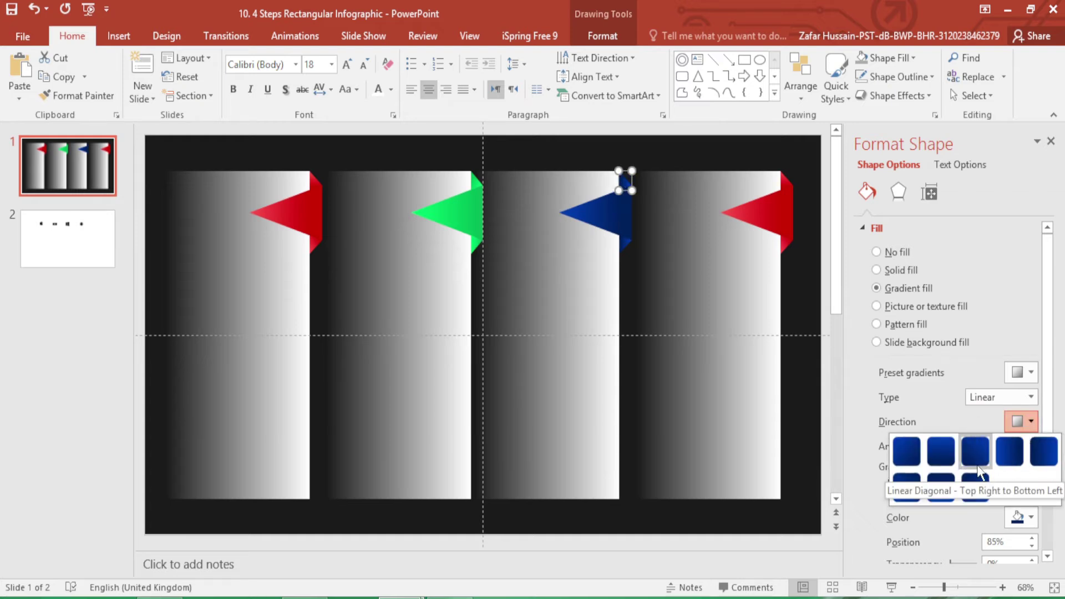
pyautogui.click(975, 452)
pyautogui.click(1029, 425)
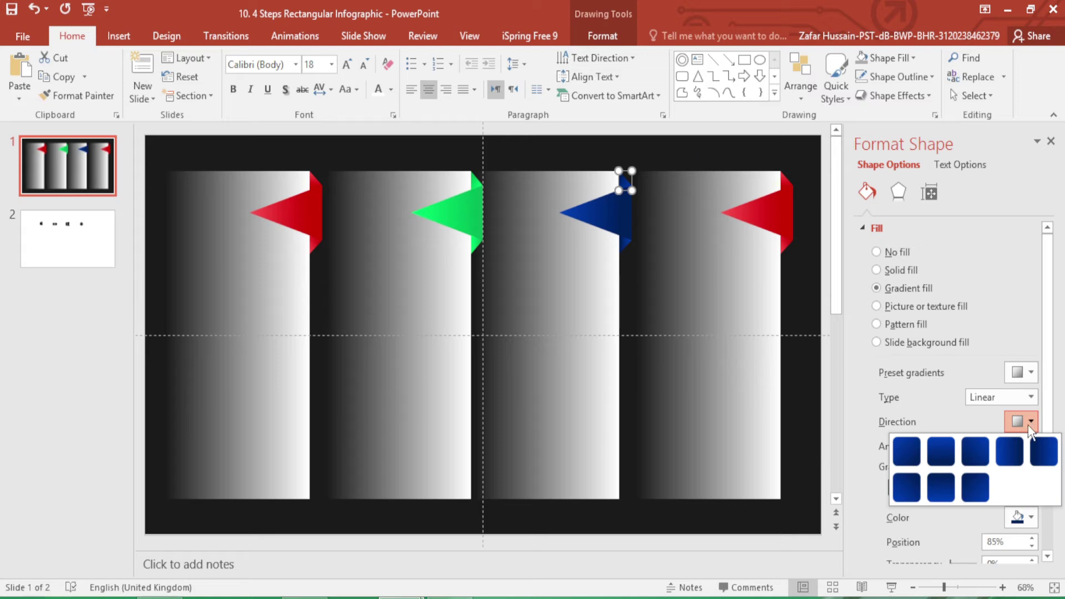
pyautogui.click(946, 451)
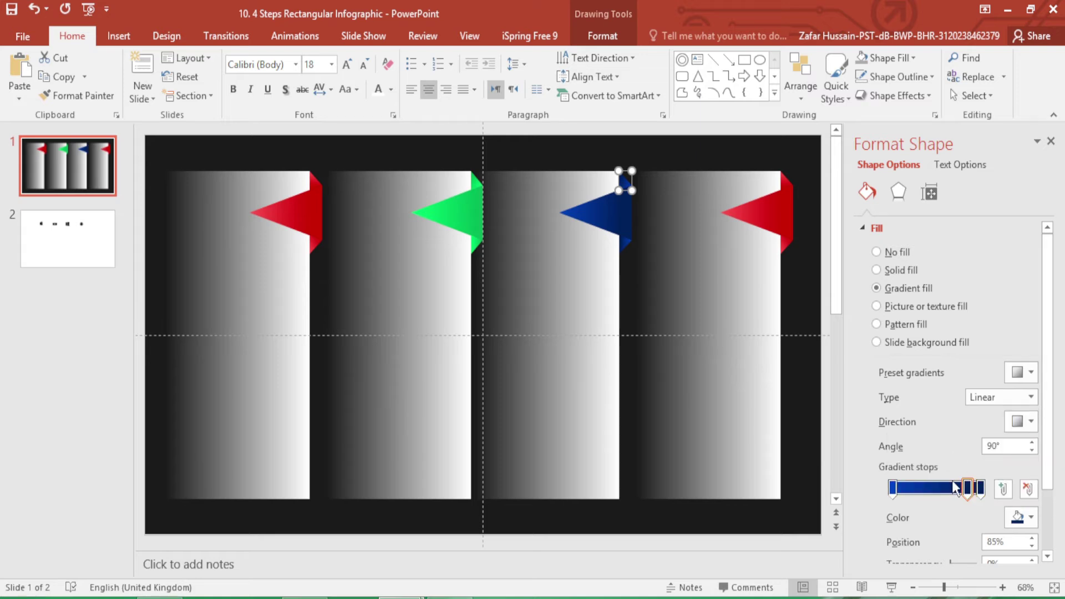
# Set the bottom fold's gradient direction to Linear Up
pyautogui.click(621, 246)
pyautogui.click(1030, 420)
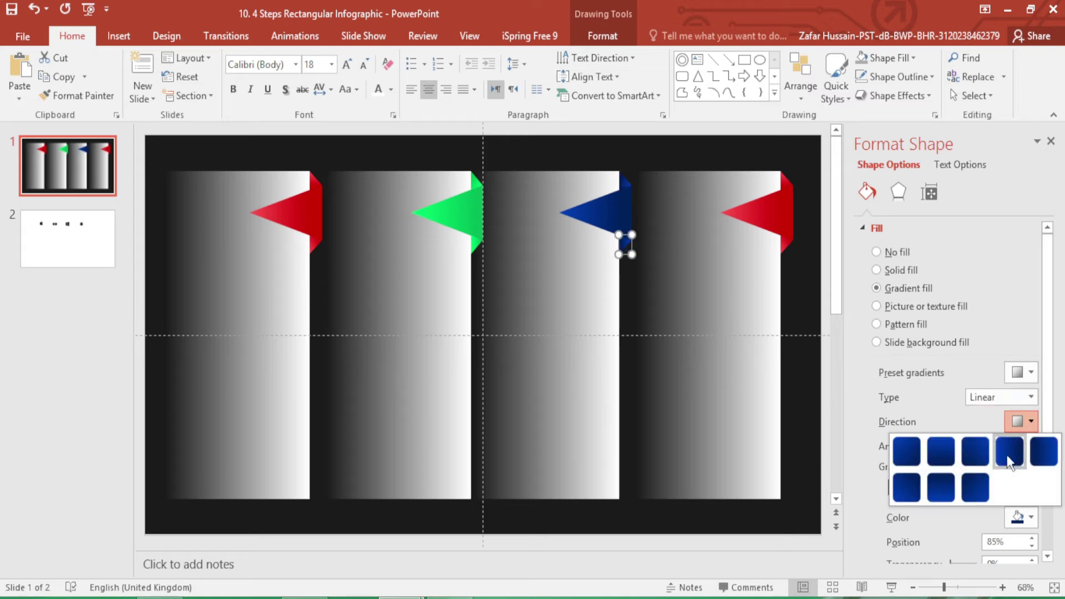
pyautogui.click(949, 483)
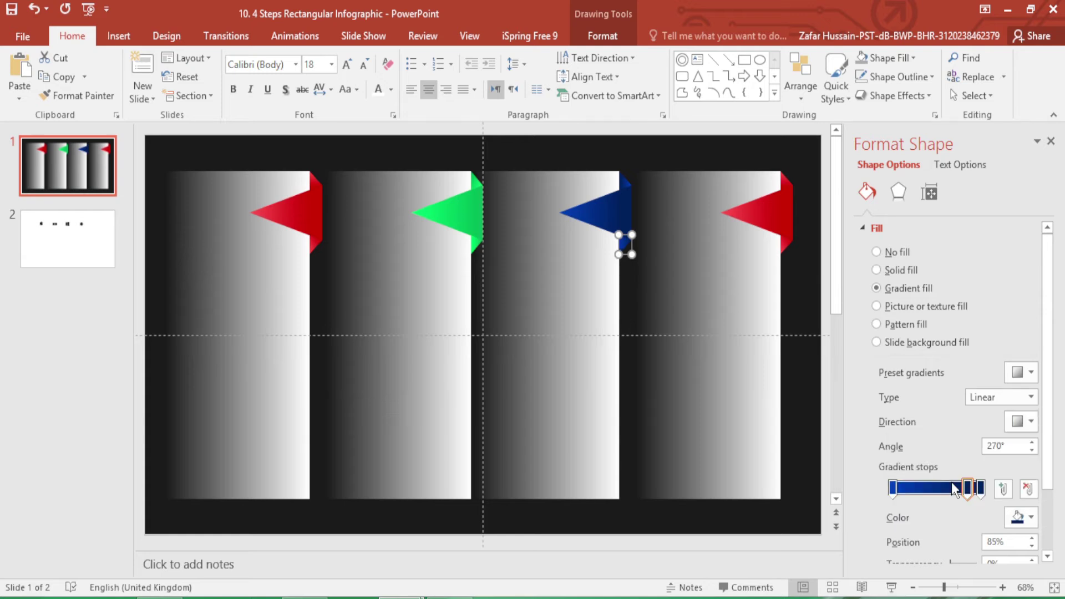
pyautogui.click(809, 297)
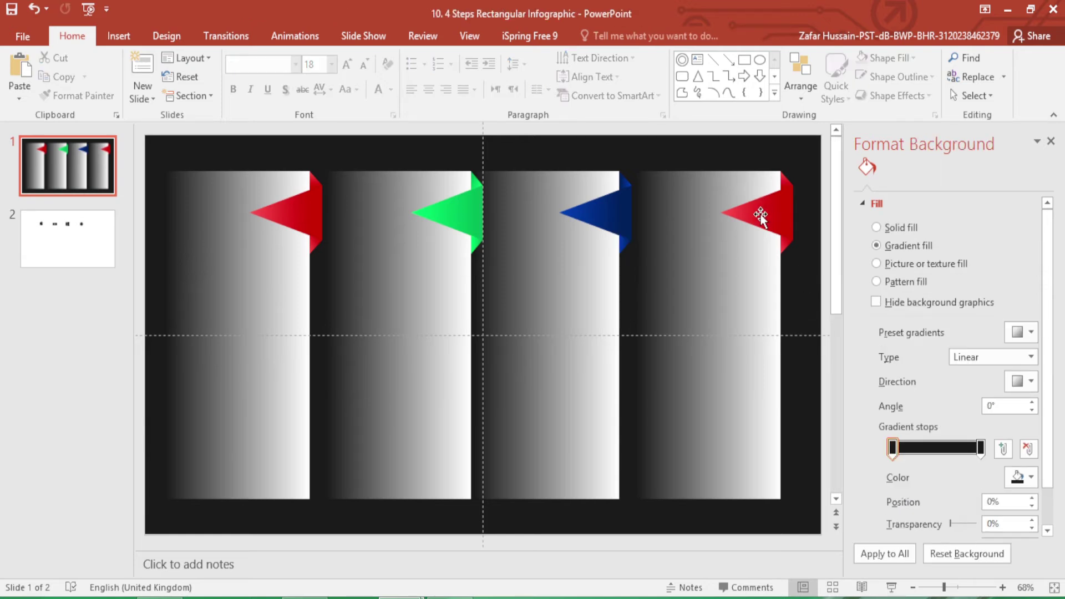
# Colour the fourth flag's gradient stops orange at 0% and 100% and gold at 82%
pyautogui.click(757, 213)
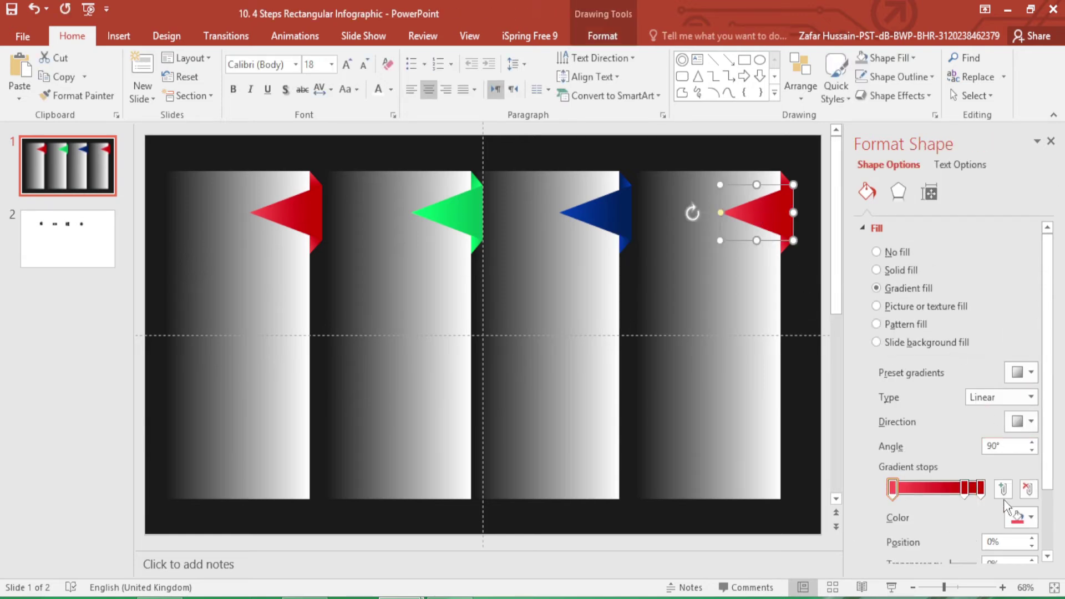
pyautogui.click(1030, 517)
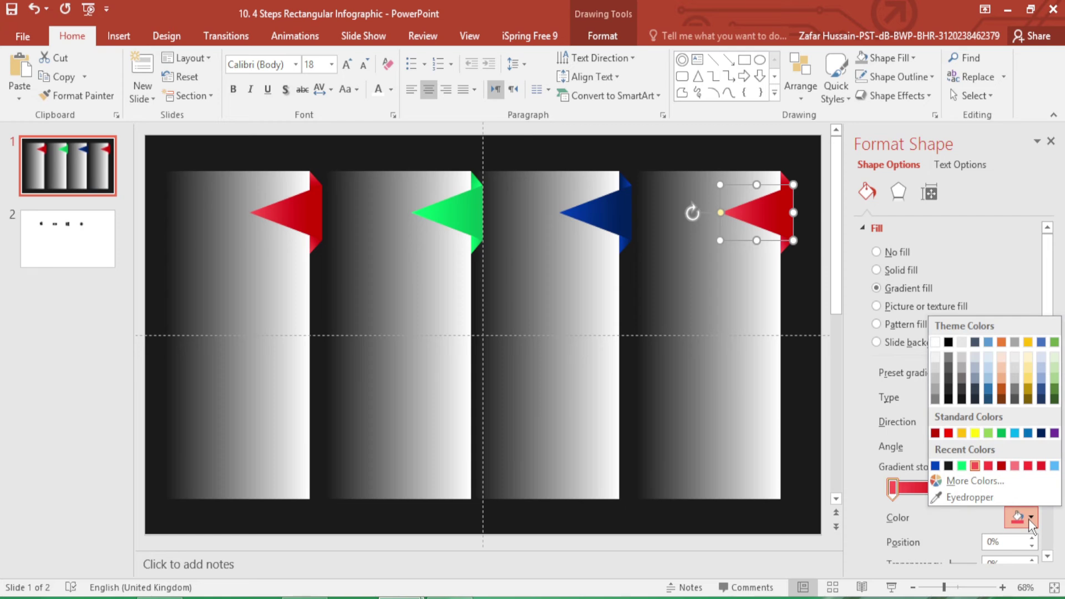
pyautogui.click(962, 432)
pyautogui.click(982, 488)
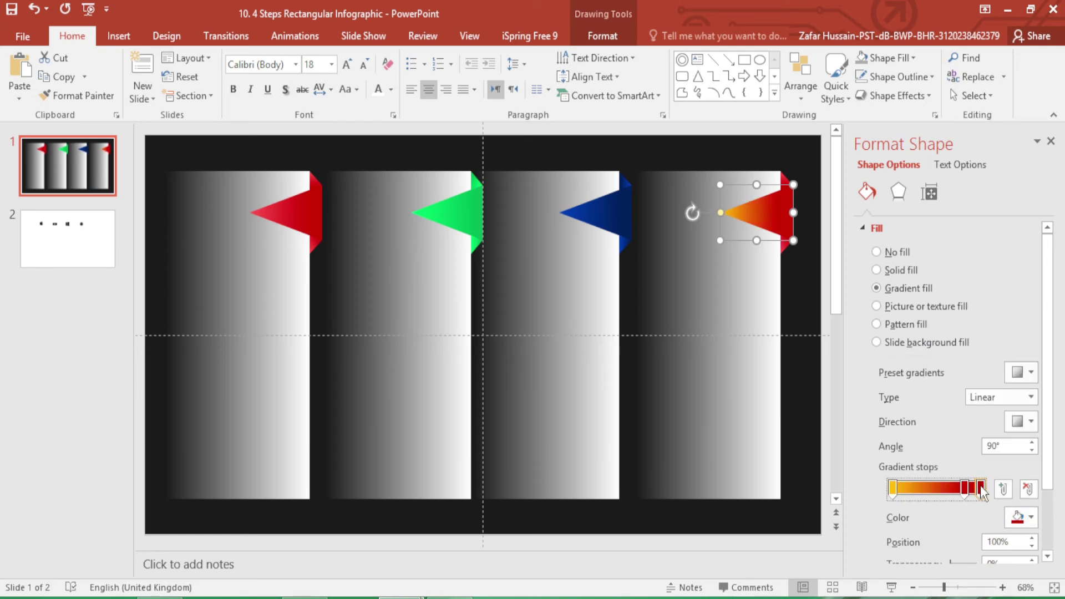
pyautogui.click(1030, 518)
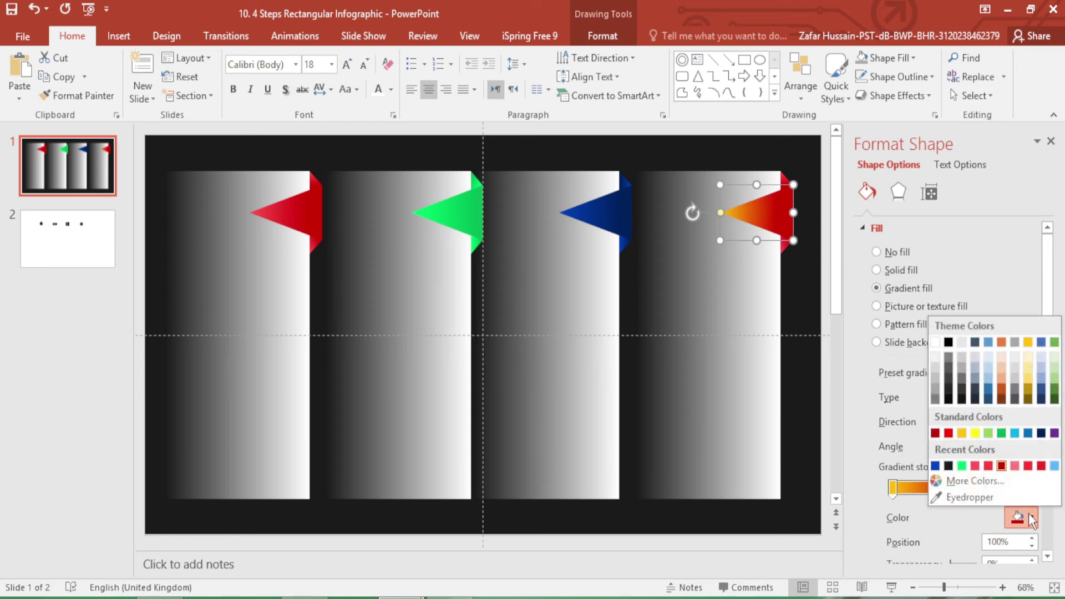
pyautogui.click(961, 432)
pyautogui.click(965, 488)
pyautogui.click(1030, 517)
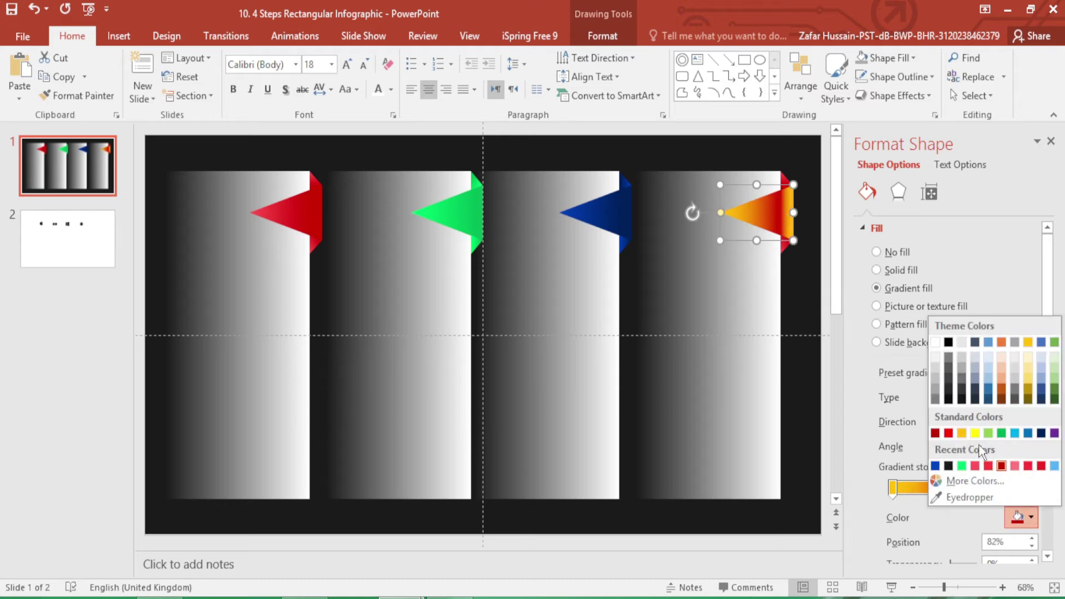
pyautogui.click(964, 435)
# Darken the 82% and 100% gradient stops to a deeper gold (214/163/0)
pyautogui.click(892, 487)
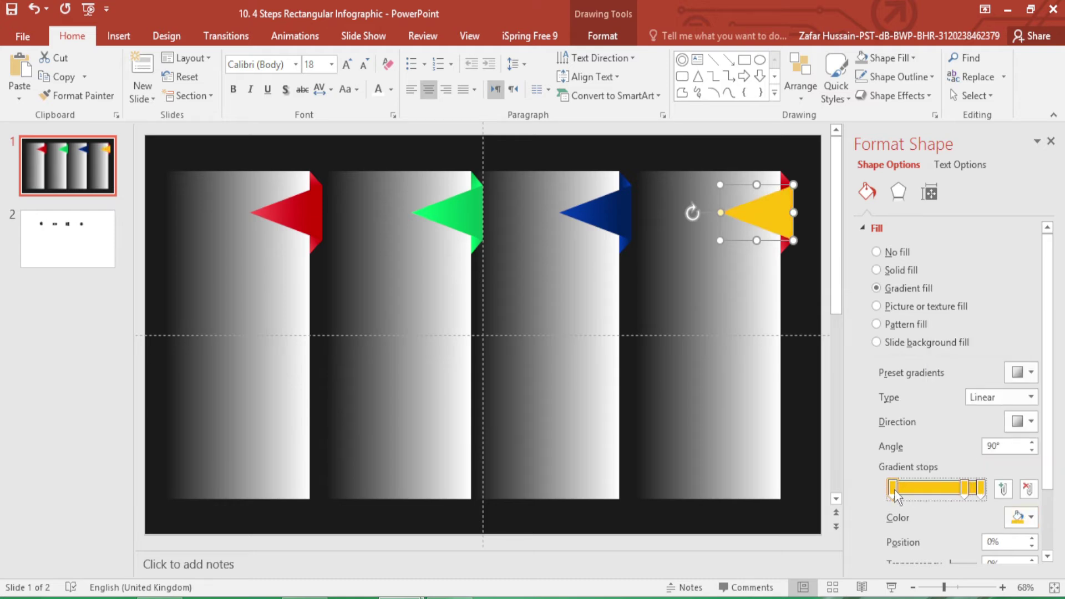
pyautogui.click(1032, 520)
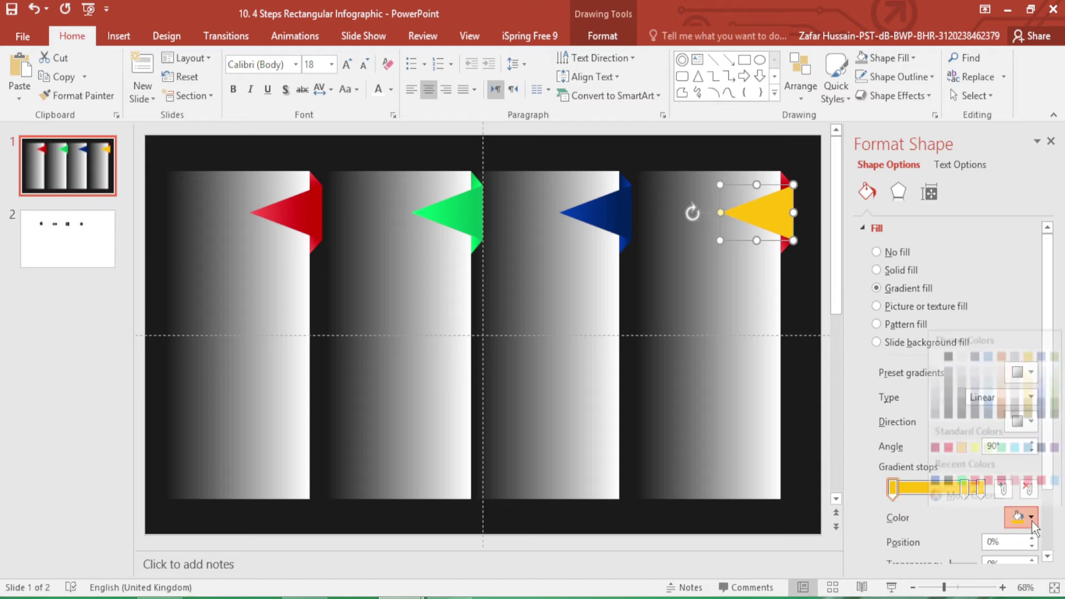
pyautogui.click(969, 482)
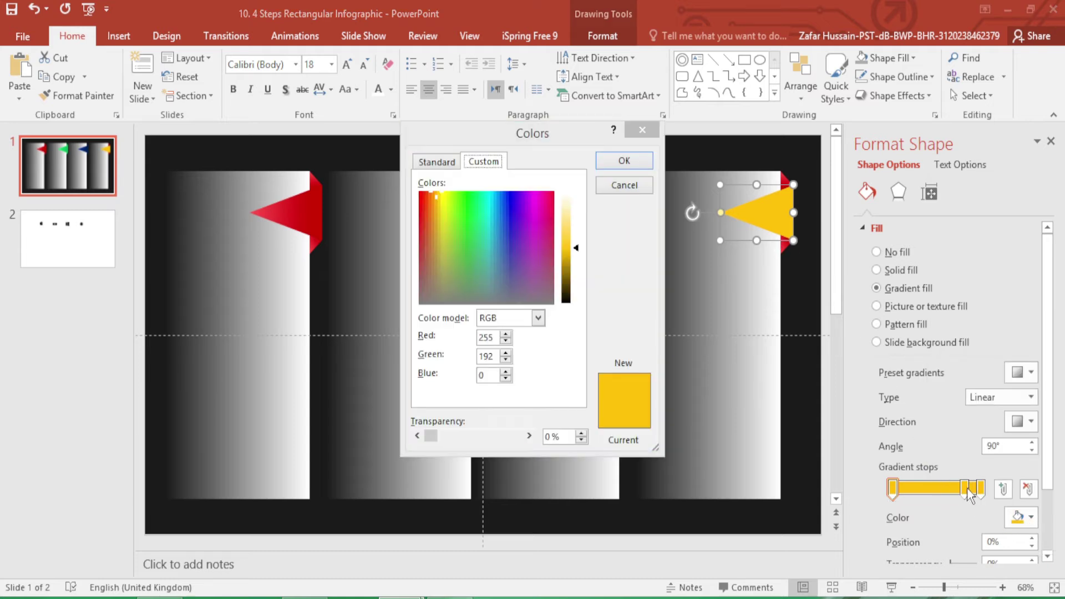
pyautogui.click(639, 129)
pyautogui.click(965, 488)
pyautogui.click(1030, 519)
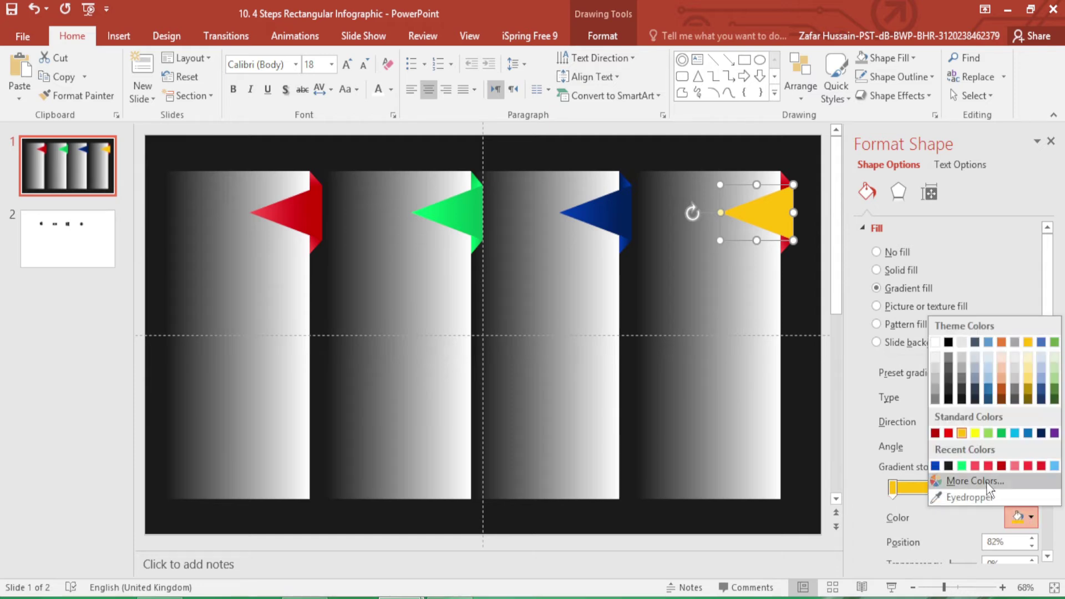
pyautogui.click(971, 481)
pyautogui.moveTo(577, 250); pyautogui.dragTo(575, 259)
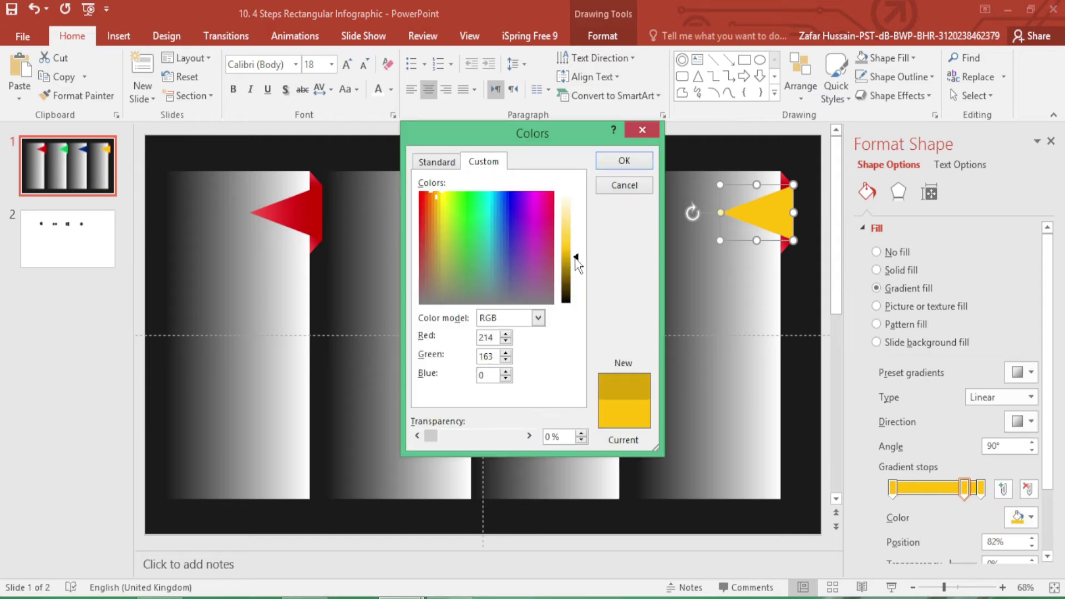
pyautogui.click(623, 161)
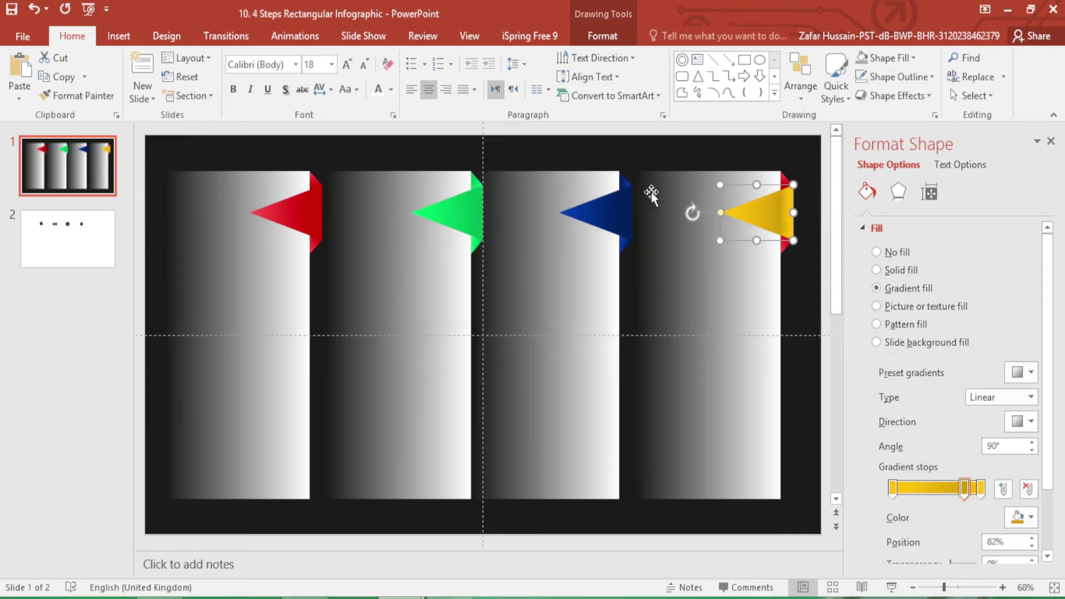
pyautogui.click(982, 490)
pyautogui.click(1031, 518)
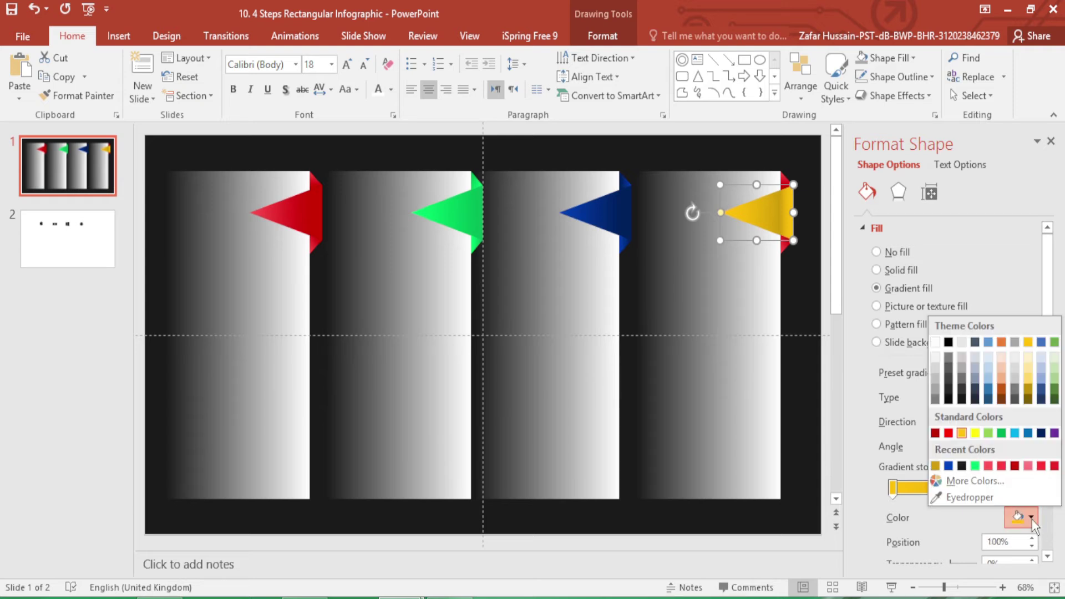
pyautogui.click(935, 466)
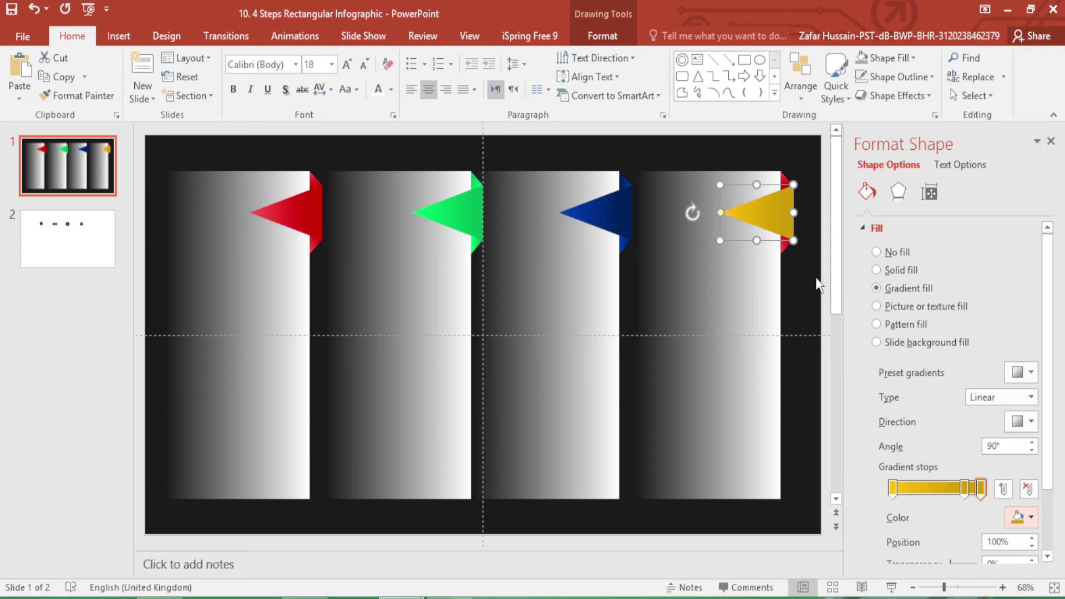
pyautogui.click(788, 249)
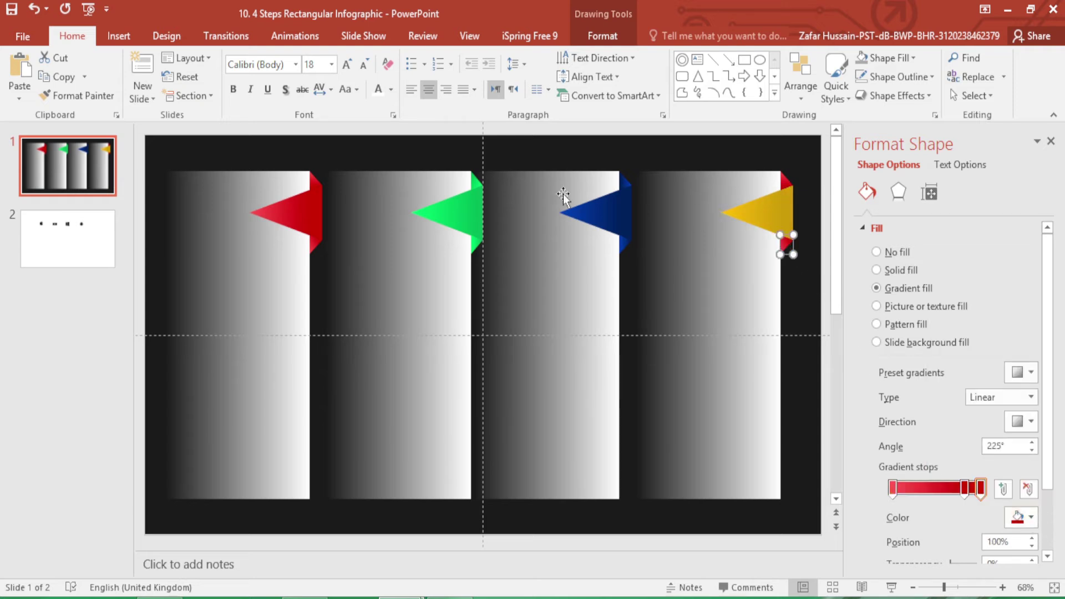
# Copy the gold flag's formatting onto both red fold pieces with Format Painter
pyautogui.click(784, 212)
pyautogui.click(83, 95)
pyautogui.click(784, 242)
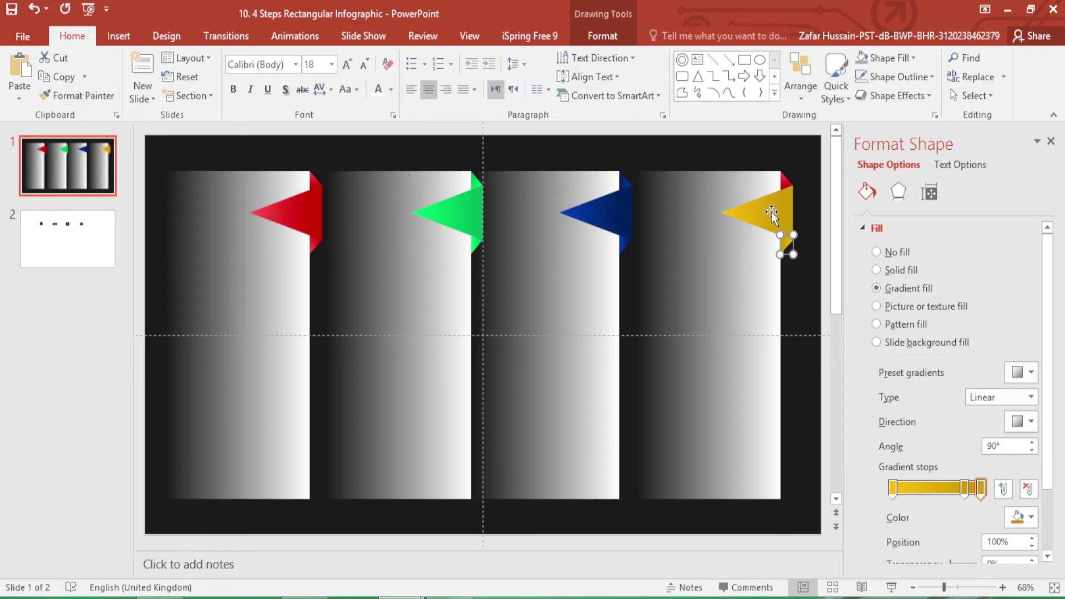
pyautogui.click(88, 95)
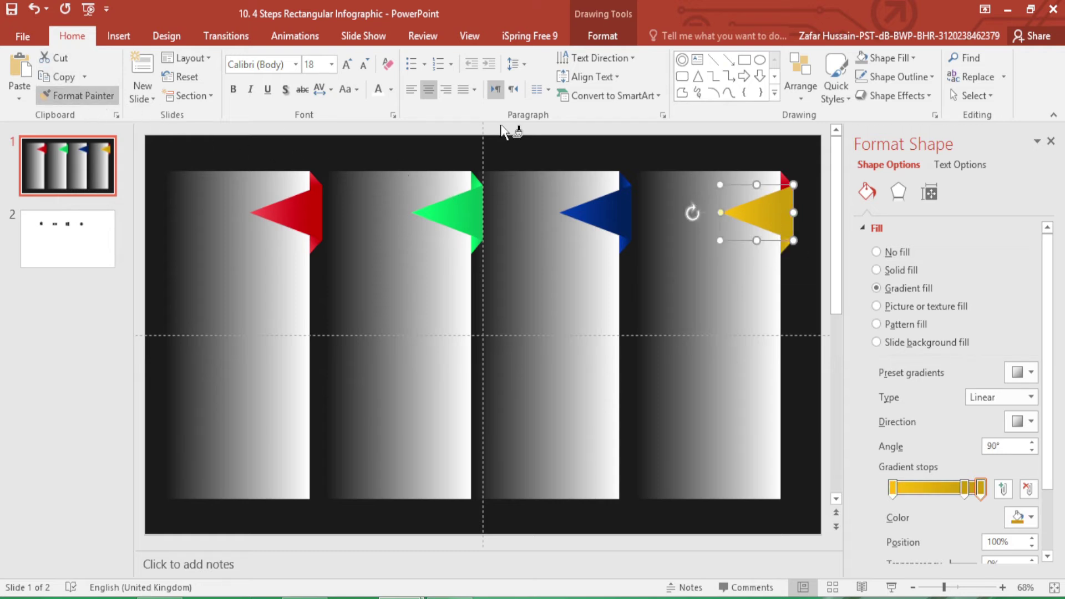
pyautogui.click(786, 181)
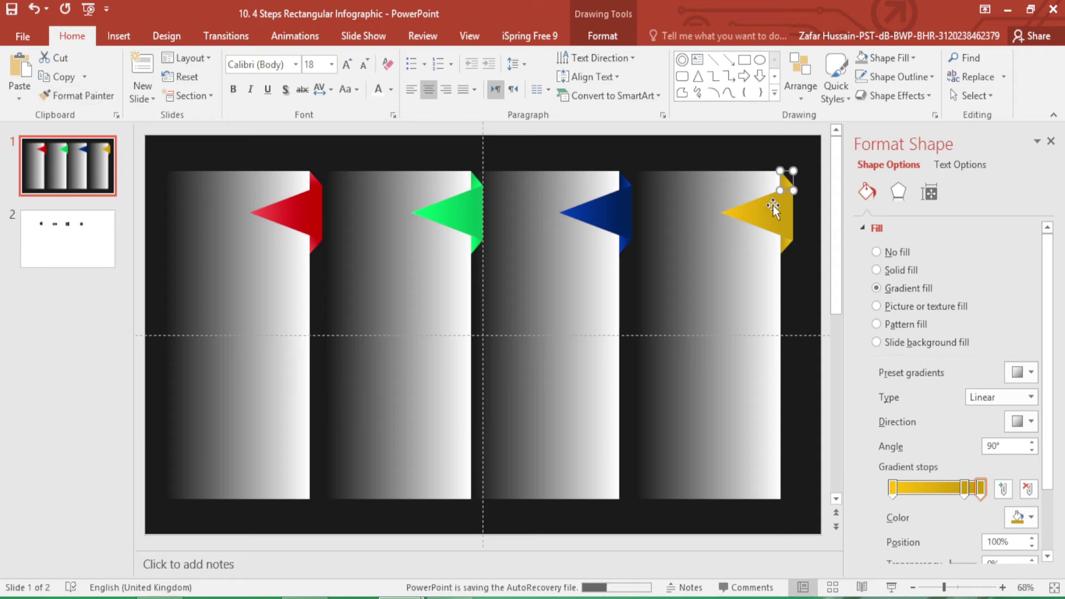
# Set the top fold's gradient to Linear Right and the lower fold's to Linear Up
pyautogui.click(1029, 422)
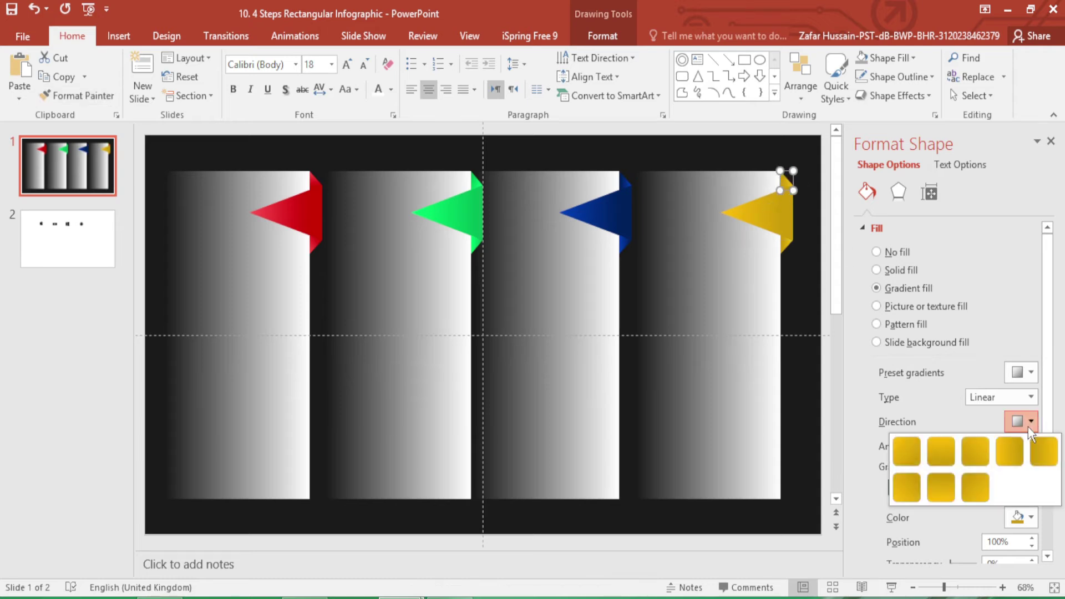
pyautogui.click(1005, 463)
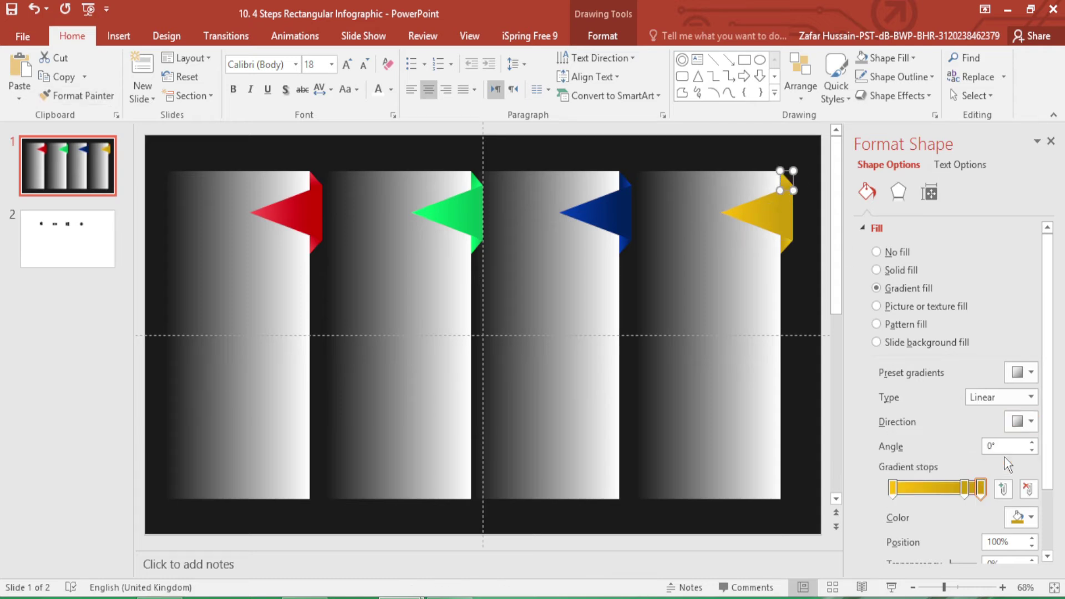
pyautogui.click(786, 244)
pyautogui.click(1029, 421)
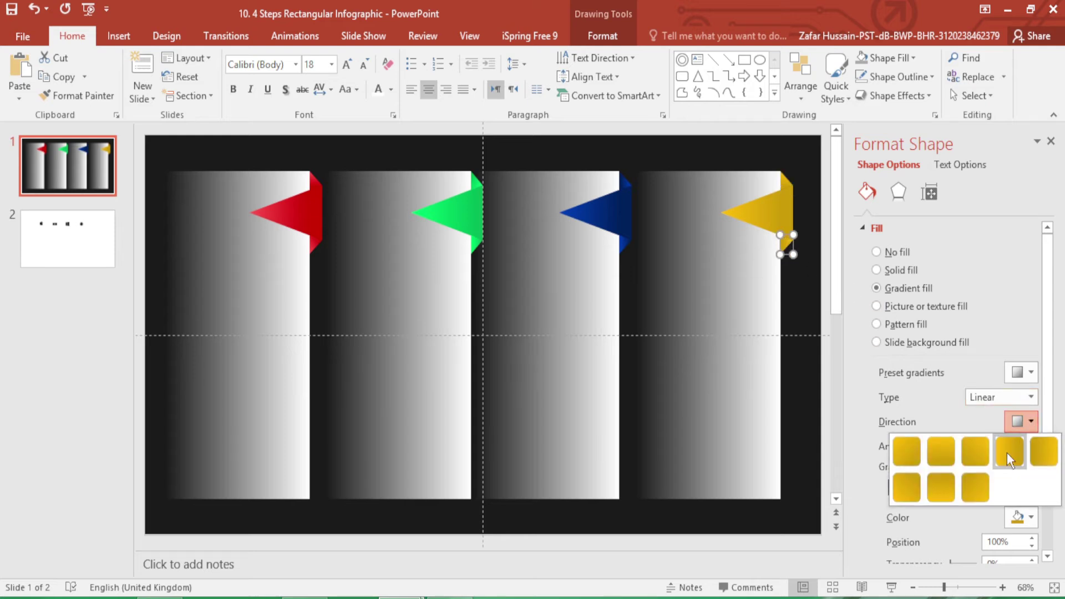
pyautogui.click(940, 487)
pyautogui.click(799, 323)
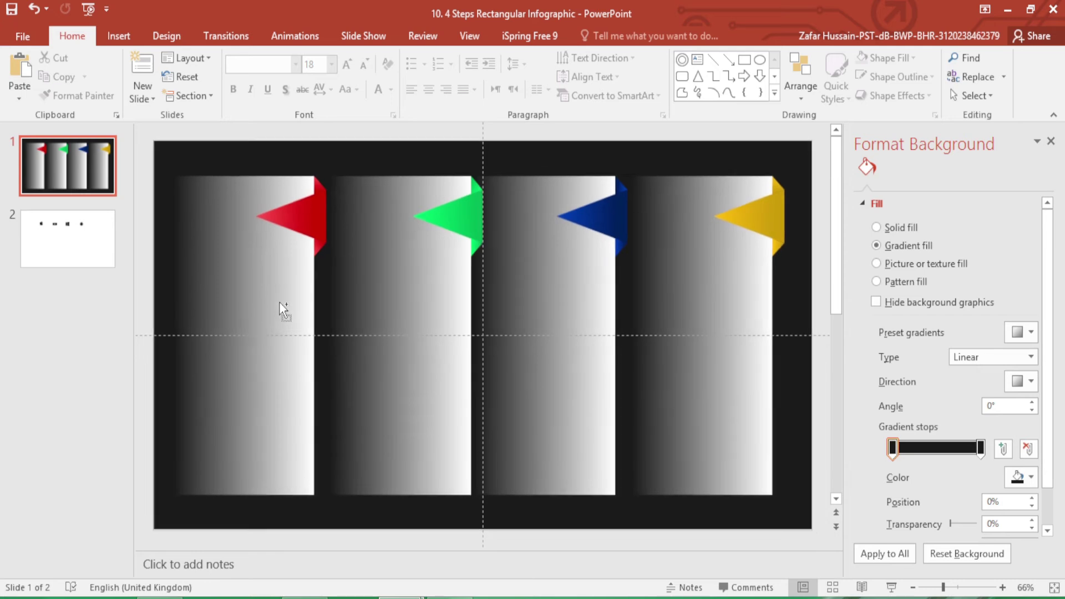
# Apply a reflection preset (50% transparency, 38% size, 4 pt distance) to all four gradient bars
pyautogui.click(259, 338)
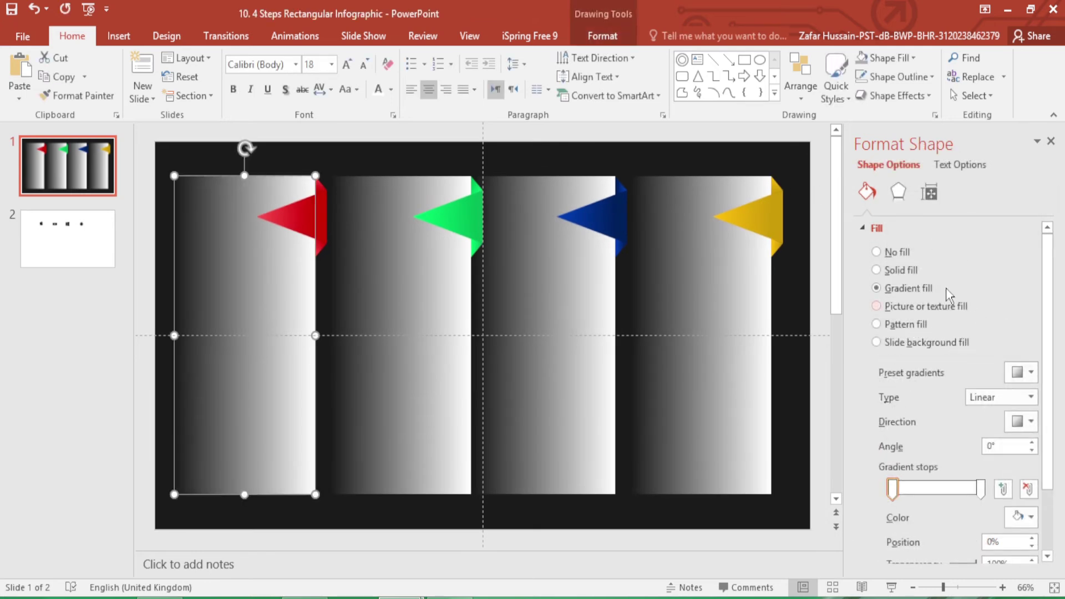
pyautogui.click(898, 192)
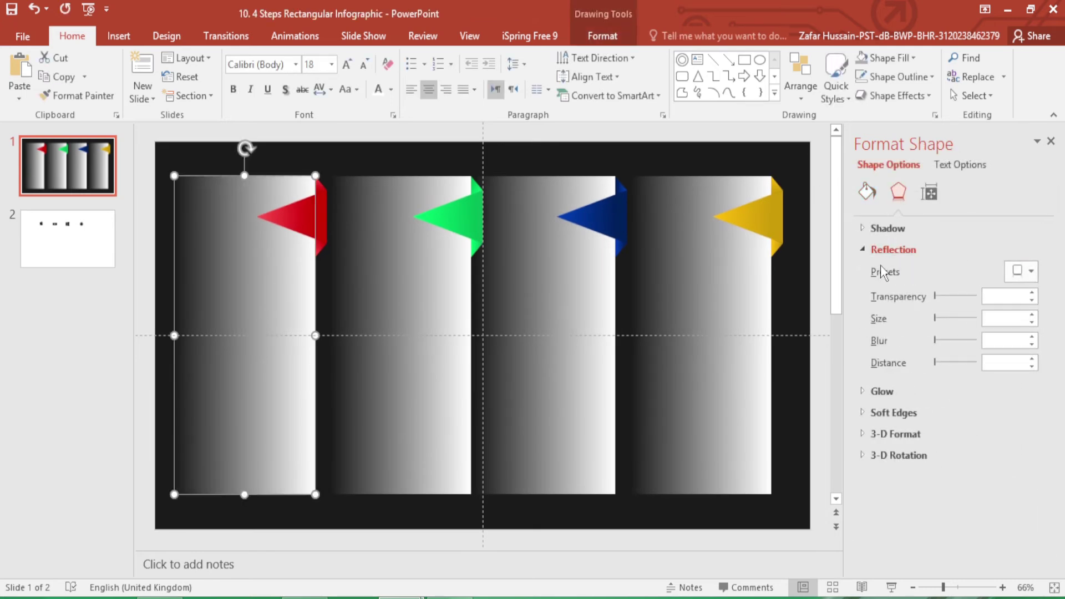
pyautogui.keyDown('shift'); pyautogui.click(395, 382); pyautogui.keyUp('shift')
pyautogui.keyDown('shift'); pyautogui.click(581, 379); pyautogui.keyUp('shift')
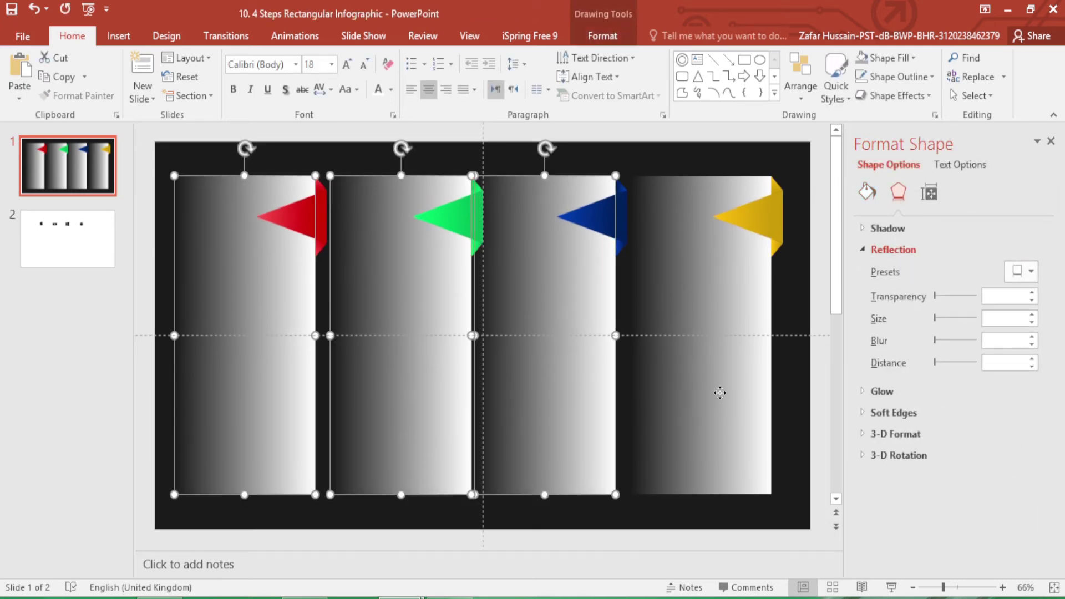
pyautogui.keyDown('shift'); pyautogui.click(719, 392); pyautogui.keyUp('shift')
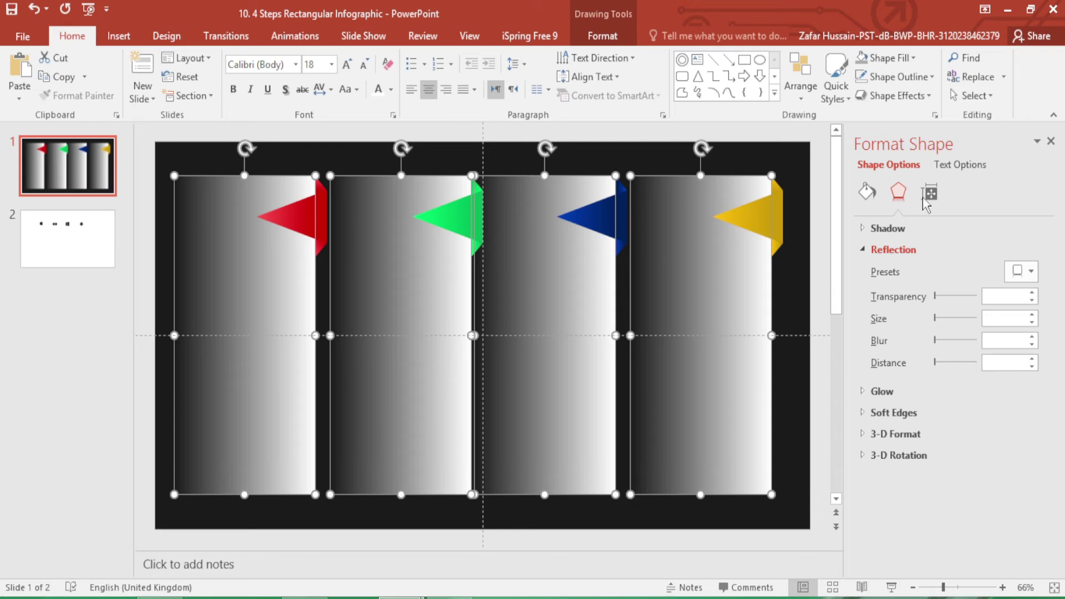
pyautogui.click(1034, 273)
pyautogui.click(941, 443)
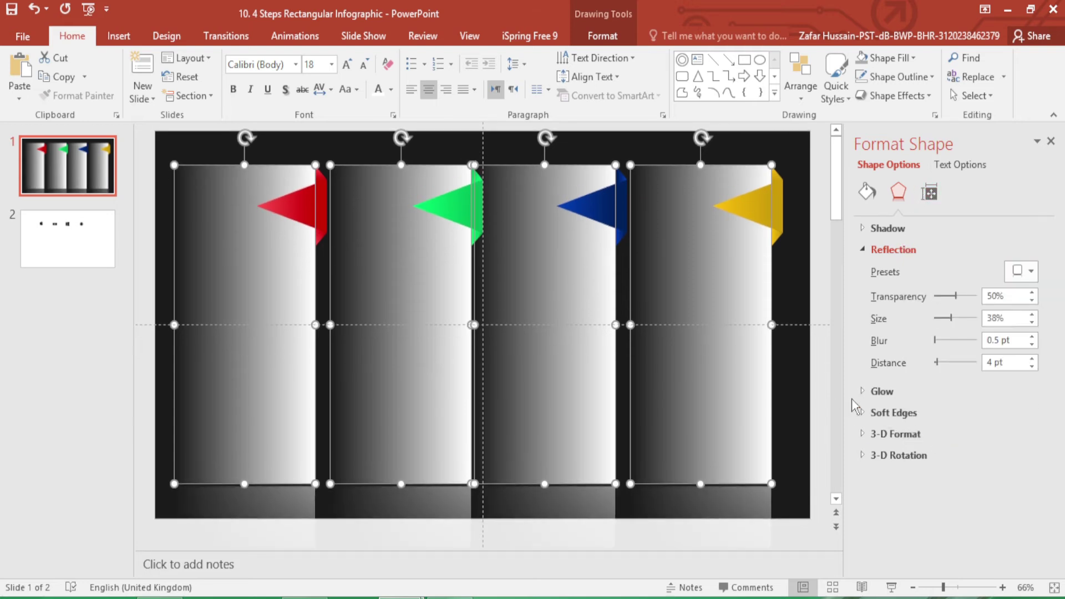
pyautogui.click(789, 375)
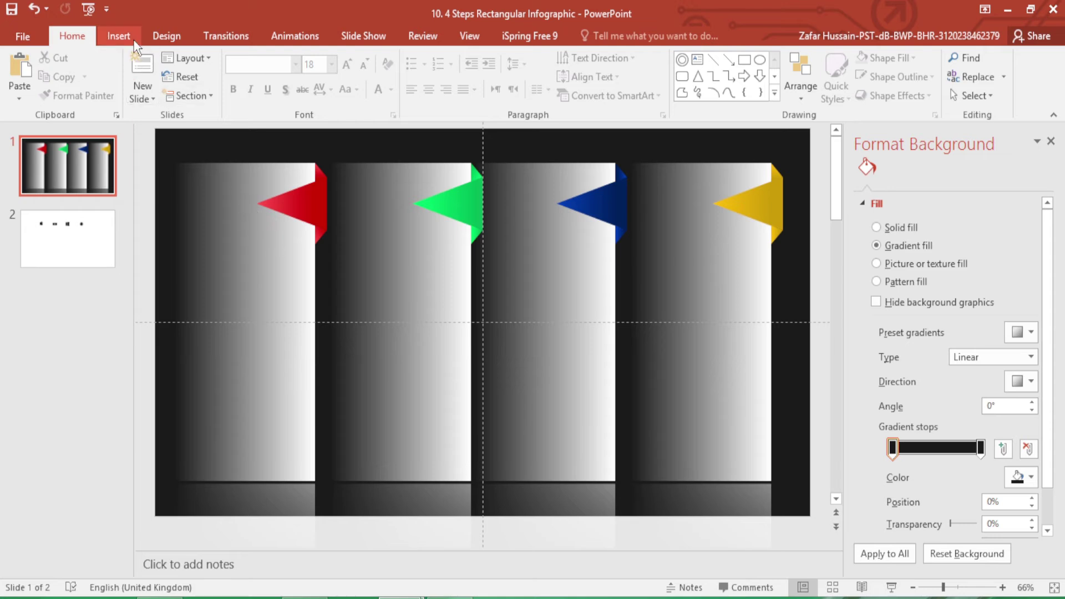
pyautogui.click(119, 37)
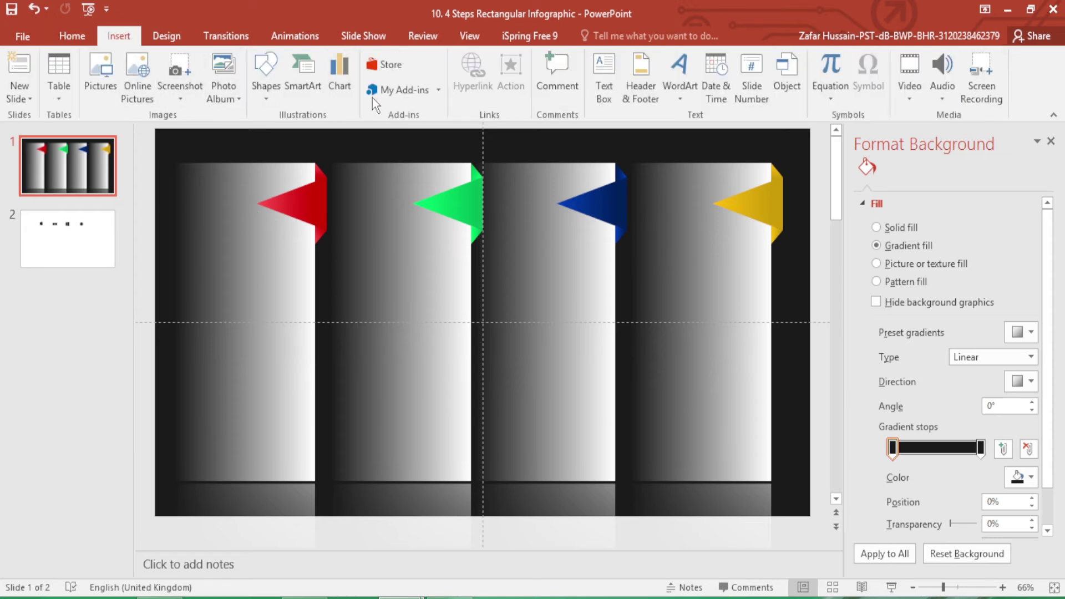
# Draw a 1.62 cm donut on the red flag's tab and widen its hole for a thinner band
pyautogui.click(270, 94)
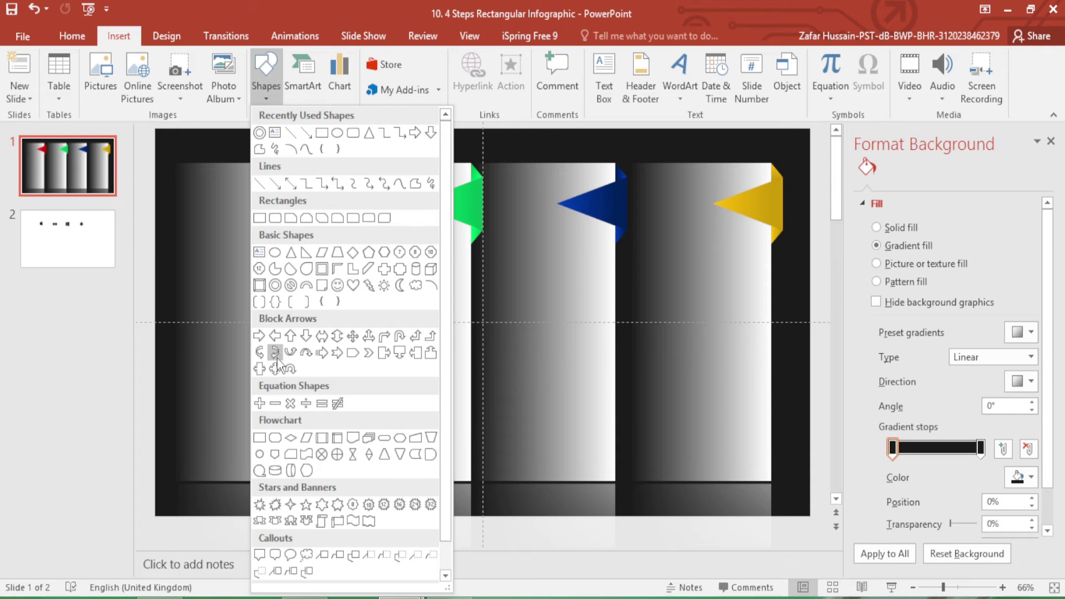
pyautogui.click(261, 133)
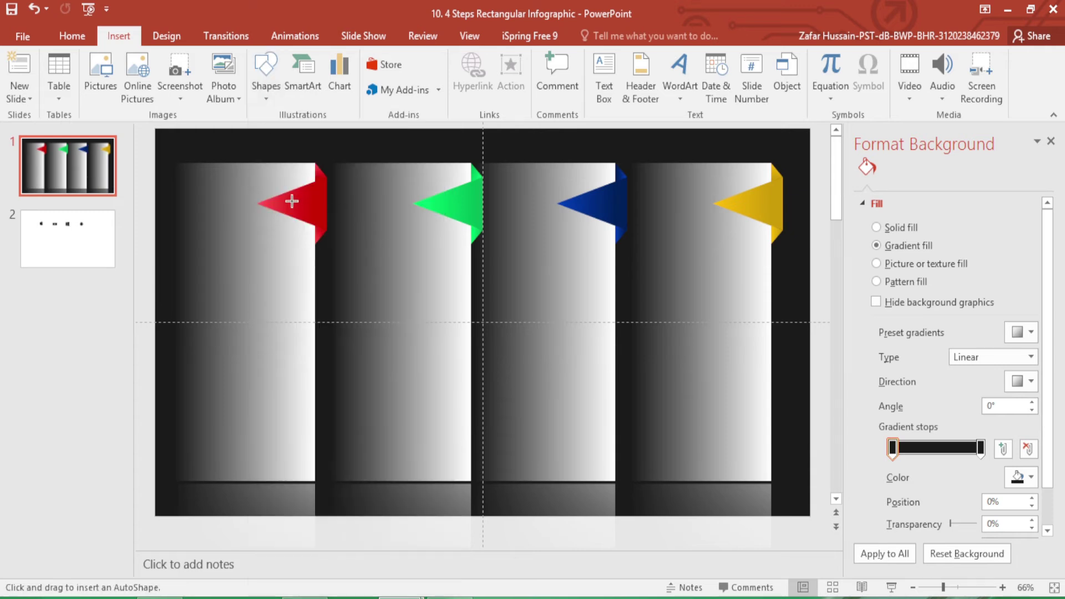
pyautogui.moveTo(296, 195)
pyautogui.mouseDown()
pyautogui.moveTo(330, 233)
pyautogui.moveTo(313, 215)
pyautogui.moveTo(323, 220)
pyautogui.mouseUp()
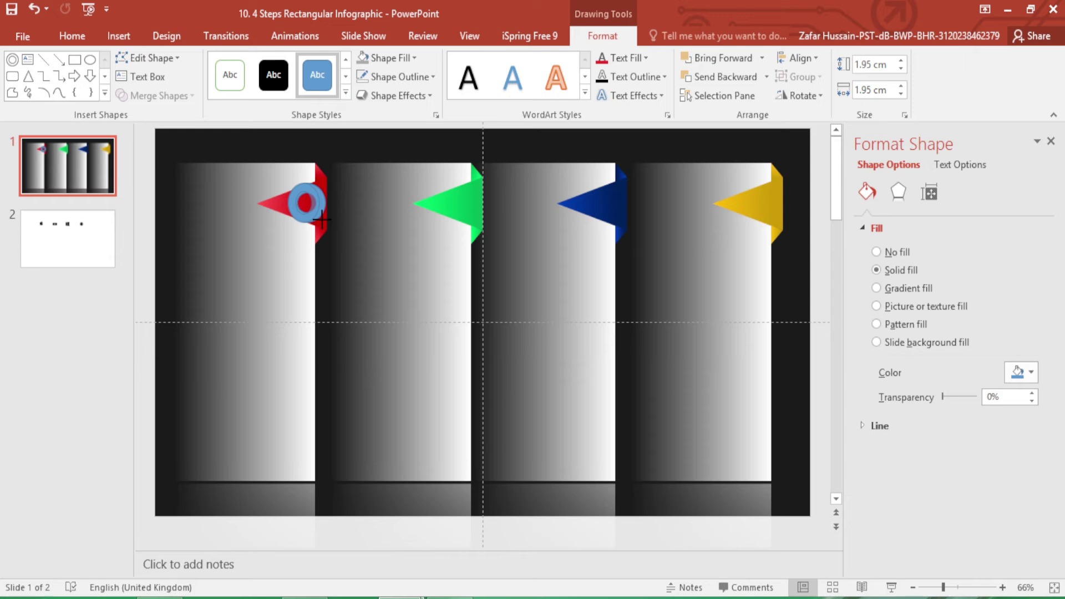
pyautogui.moveTo(321, 220); pyautogui.dragTo(315, 214)
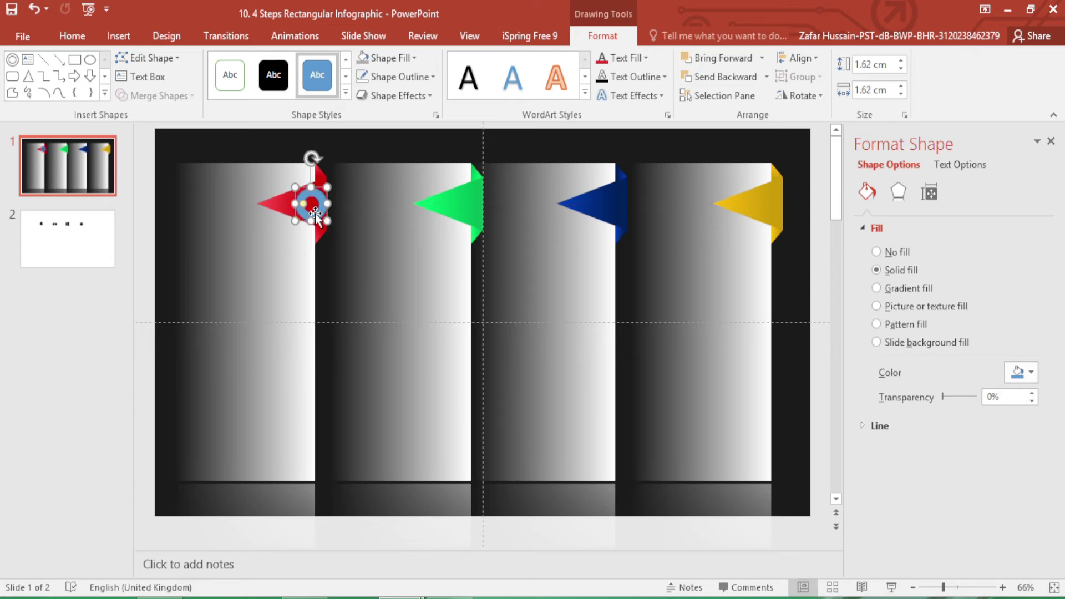
pyautogui.keyDown('ctrl'); pyautogui.scroll(3, 312, 208); pyautogui.keyUp('ctrl')
pyautogui.keyDown('ctrl'); pyautogui.scroll(3, 311, 207); pyautogui.keyUp('ctrl')
pyautogui.keyDown('ctrl'); pyautogui.scroll(4, 312, 207); pyautogui.keyUp('ctrl')
pyautogui.moveTo(448, 333); pyautogui.dragTo(434, 338)
pyautogui.click(400, 76)
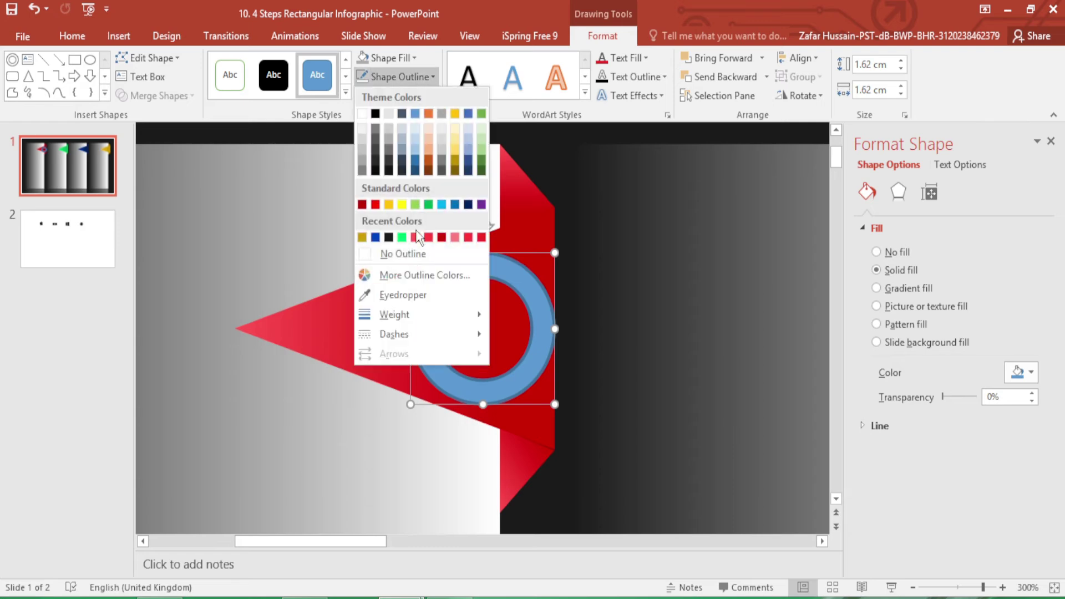
# Remove the ring's outline and type 1 inside it
pyautogui.click(409, 257)
pyautogui.rightClick(467, 325)
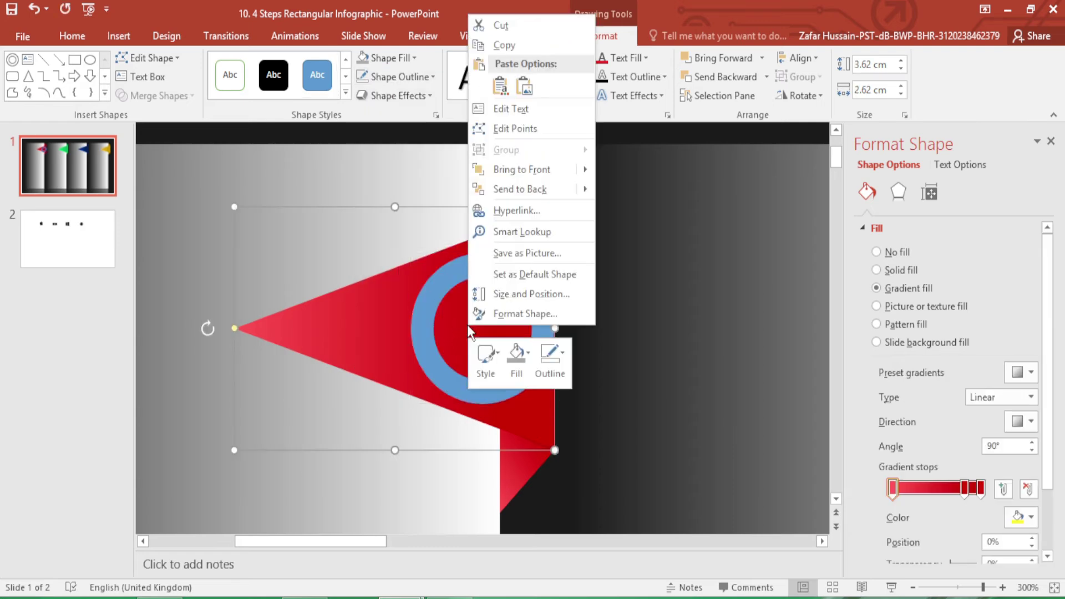
pyautogui.press('Escape')
pyautogui.click(424, 332)
pyautogui.rightClick(424, 332)
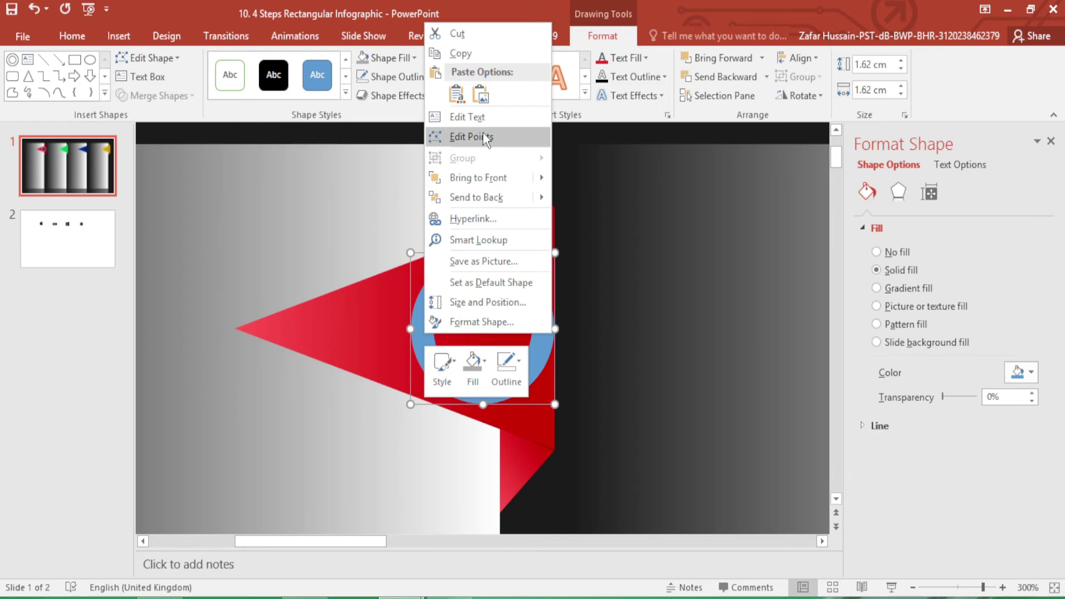
pyautogui.click(468, 117)
pyautogui.write('1')
pyautogui.hotkey('shift', 'Left')
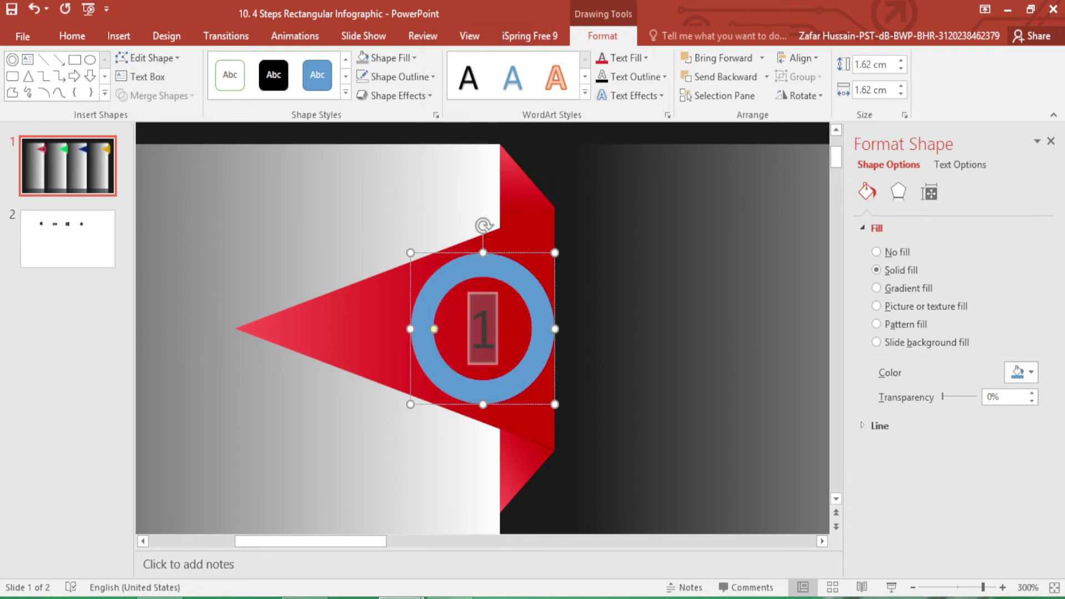
# Fill the ring white and make the 1 white and bold
pyautogui.click(412, 53)
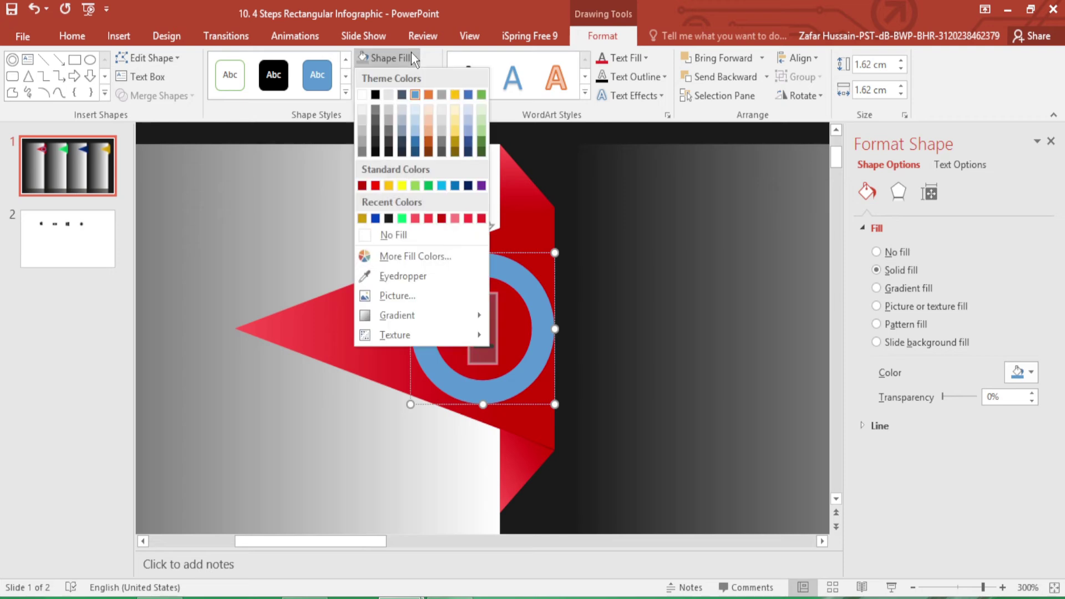
pyautogui.click(363, 95)
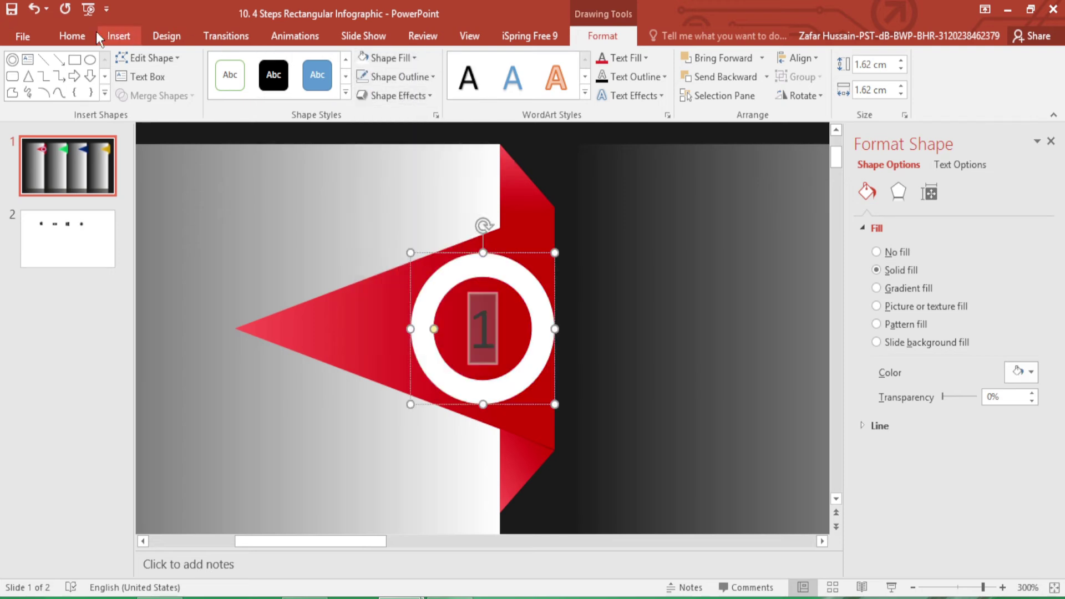
pyautogui.click(72, 36)
pyautogui.click(379, 92)
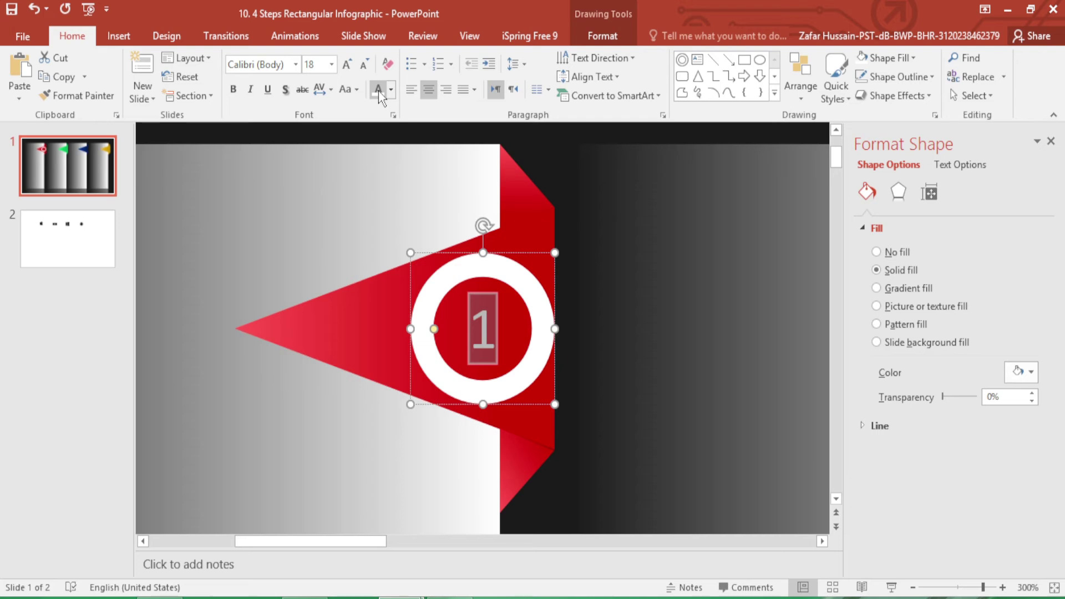
pyautogui.click(234, 93)
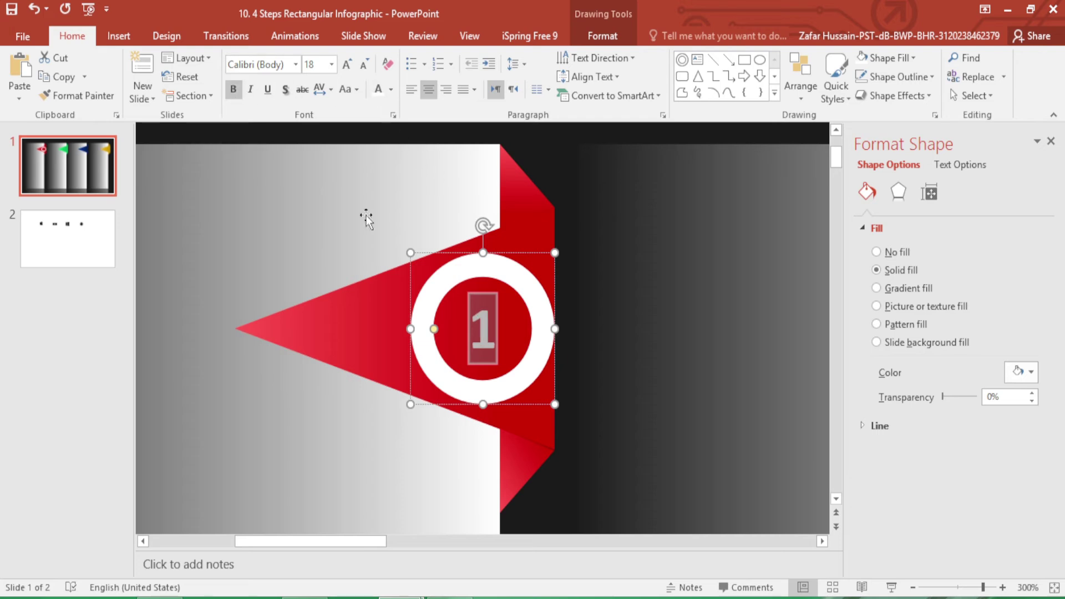
pyautogui.scroll(-10, 297, 305)
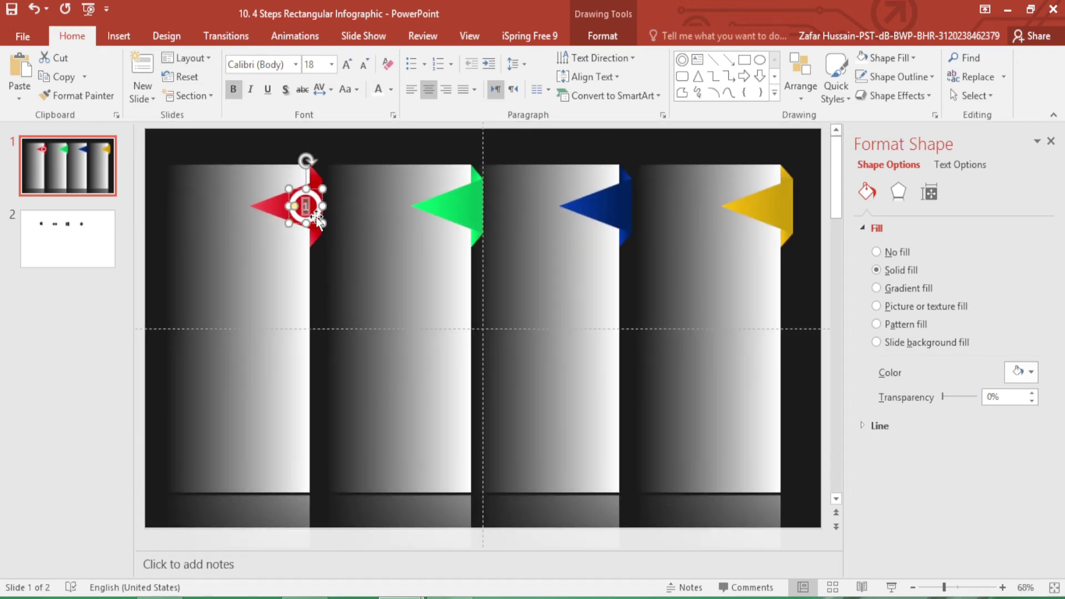
# Copy the numbered ring onto the other flags and enlarge the first ring's 1 to 28 pt
pyautogui.moveTo(317, 219); pyautogui.dragTo(479, 219)
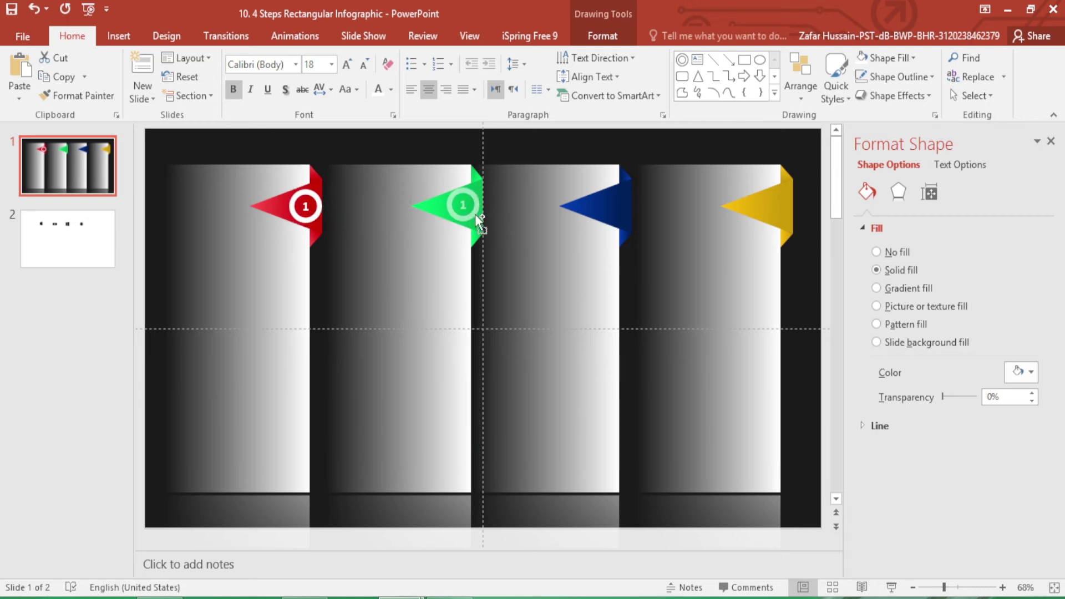
pyautogui.moveTo(482, 215); pyautogui.dragTo(790, 219)
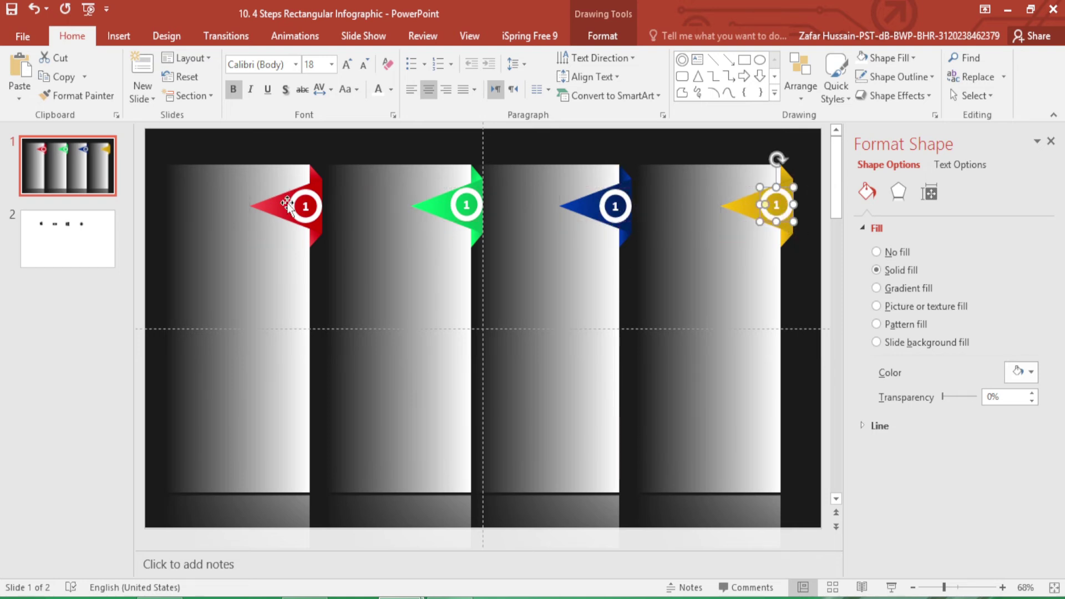
pyautogui.click(315, 221)
pyautogui.press('BackSpace')
pyautogui.write('2')
pyautogui.hotkey('shift', 'Left')
pyautogui.click(347, 65)
pyautogui.click(347, 65)
pyautogui.click(347, 64)
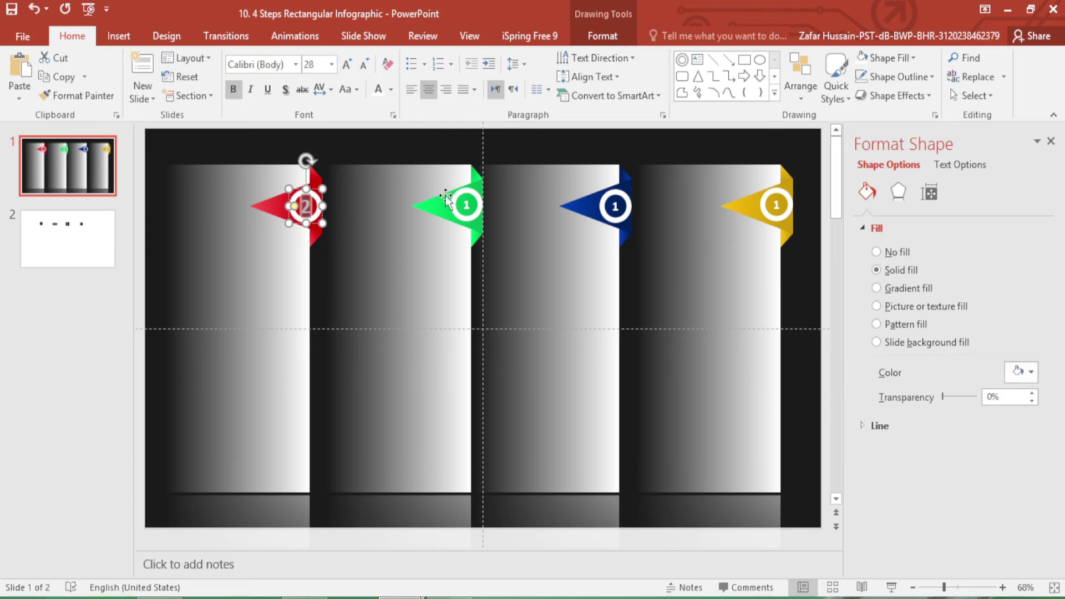
pyautogui.click(472, 208)
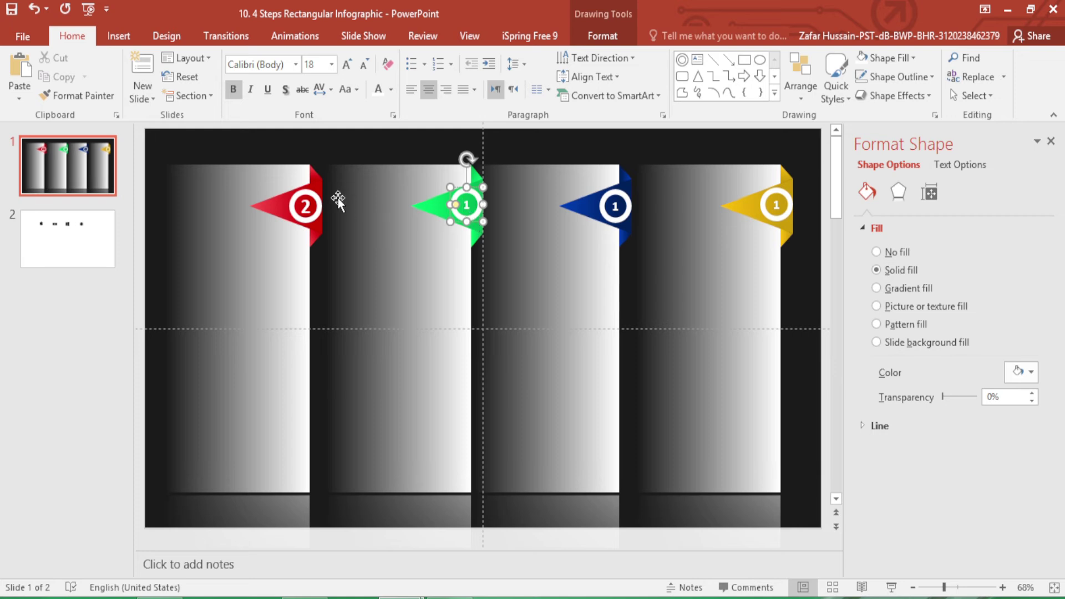
pyautogui.click(313, 210)
pyautogui.press('BackSpace')
pyautogui.write('1')
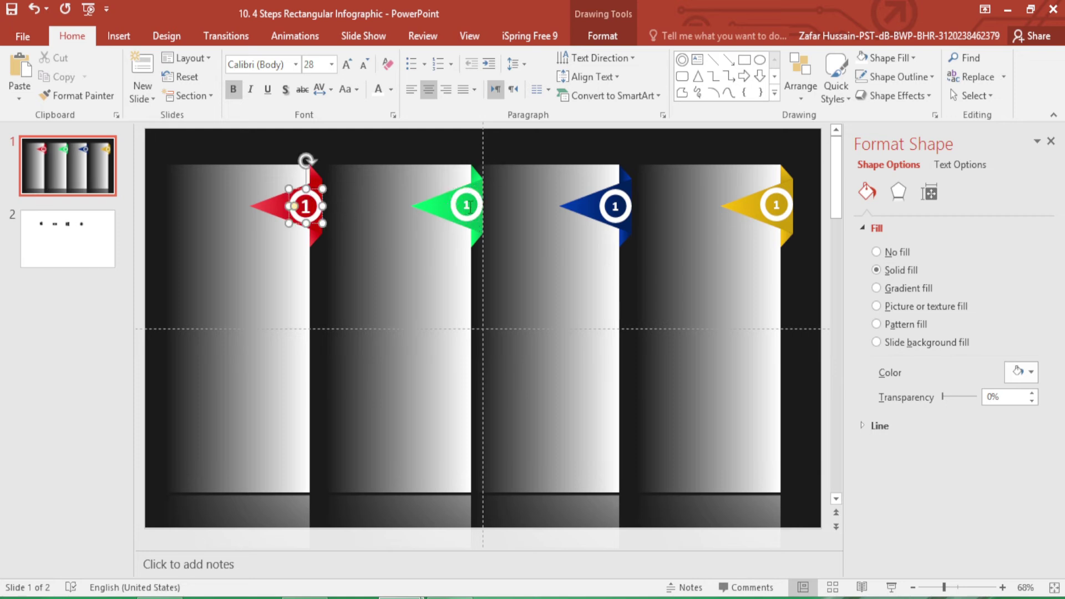
# Number the green and blue flags' rings 2 and 3 at 28 pt
pyautogui.click(468, 206)
pyautogui.write('2')
pyautogui.hotkey('shift', 'Left')
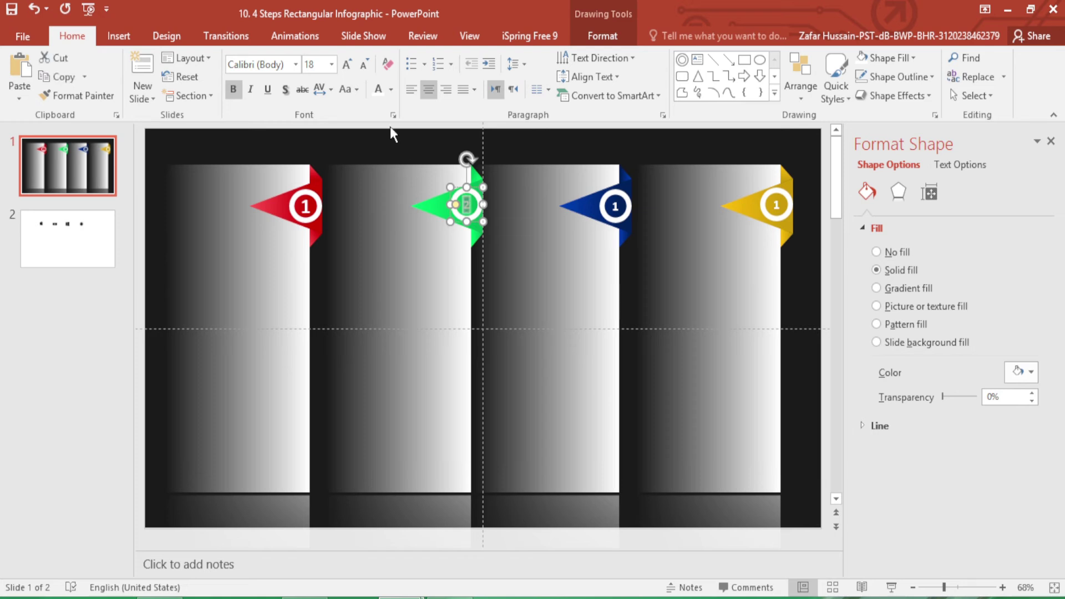
pyautogui.click(347, 63)
pyautogui.click(347, 64)
pyautogui.click(347, 64)
pyautogui.click(615, 206)
pyautogui.press('BackSpace')
pyautogui.write('3')
pyautogui.hotkey('shift', 'Left')
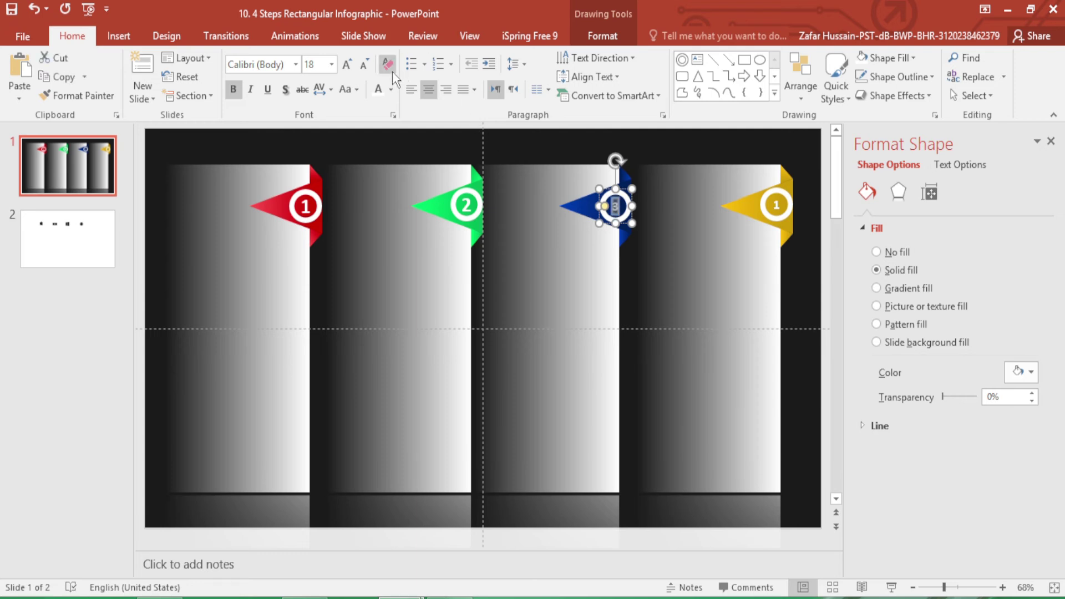
pyautogui.click(348, 62)
pyautogui.click(348, 62)
pyautogui.click(348, 62)
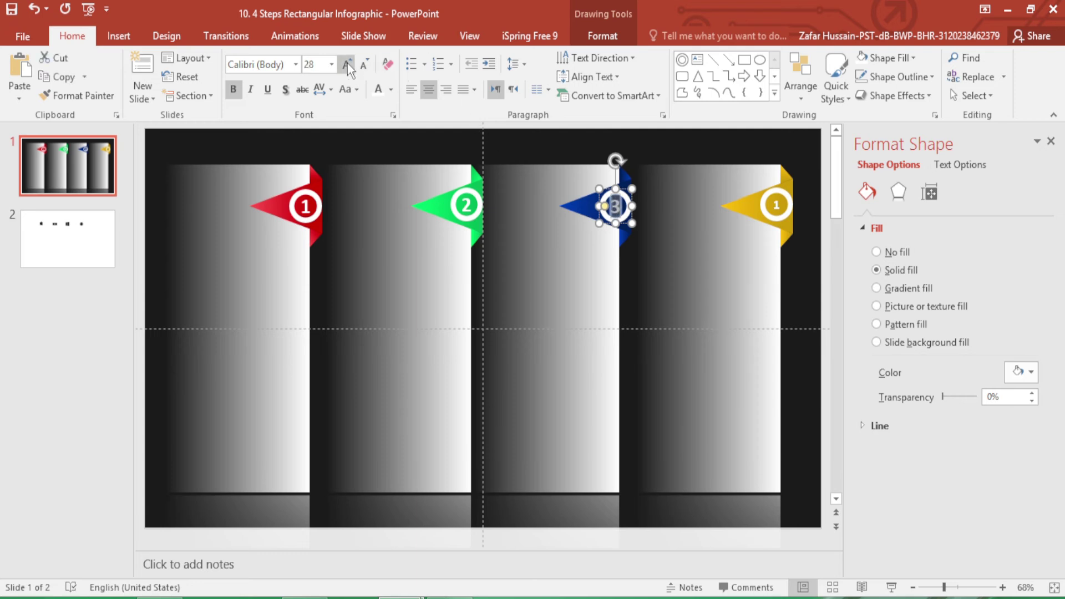
# Number the gold flag's ring 4 at 28 pt
pyautogui.click(780, 205)
pyautogui.click(781, 205)
pyautogui.doubleClick(778, 205)
pyautogui.write('4')
pyautogui.doubleClick(780, 205)
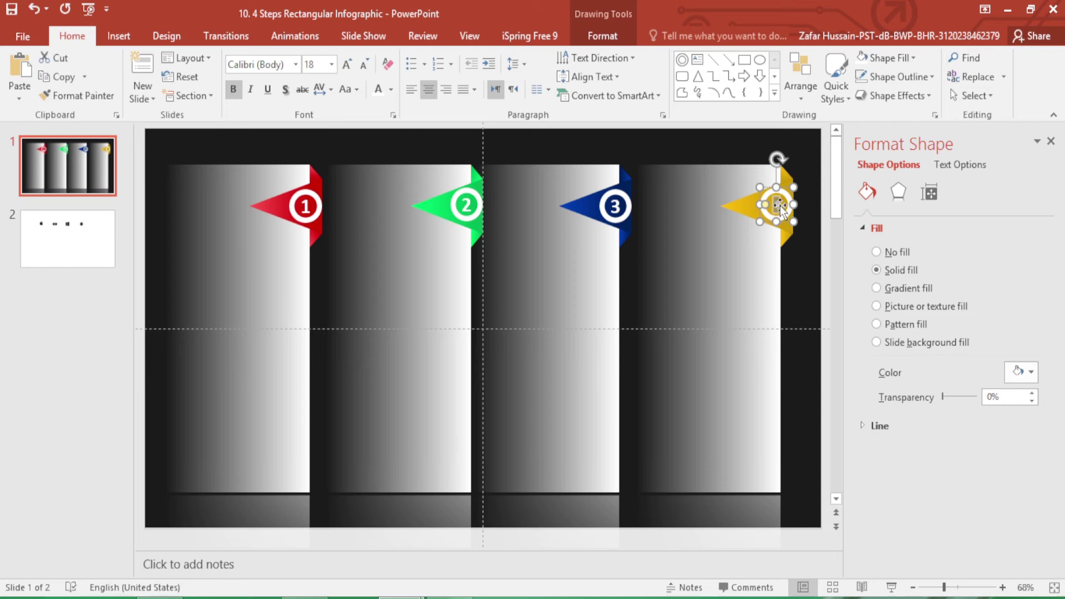
pyautogui.click(347, 64)
pyautogui.click(347, 65)
pyautogui.click(347, 64)
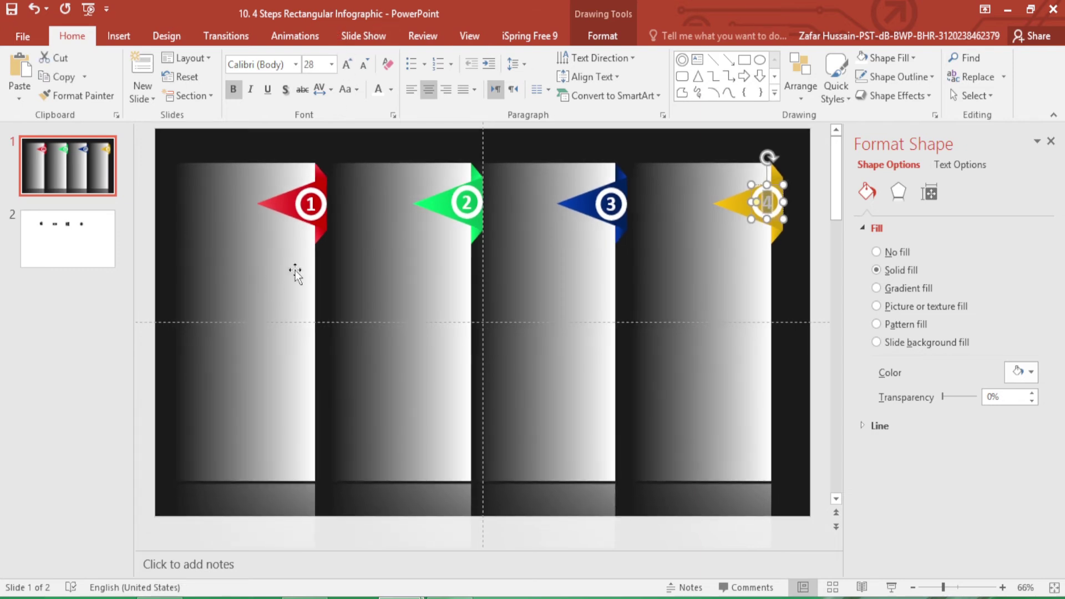
pyautogui.click(81, 241)
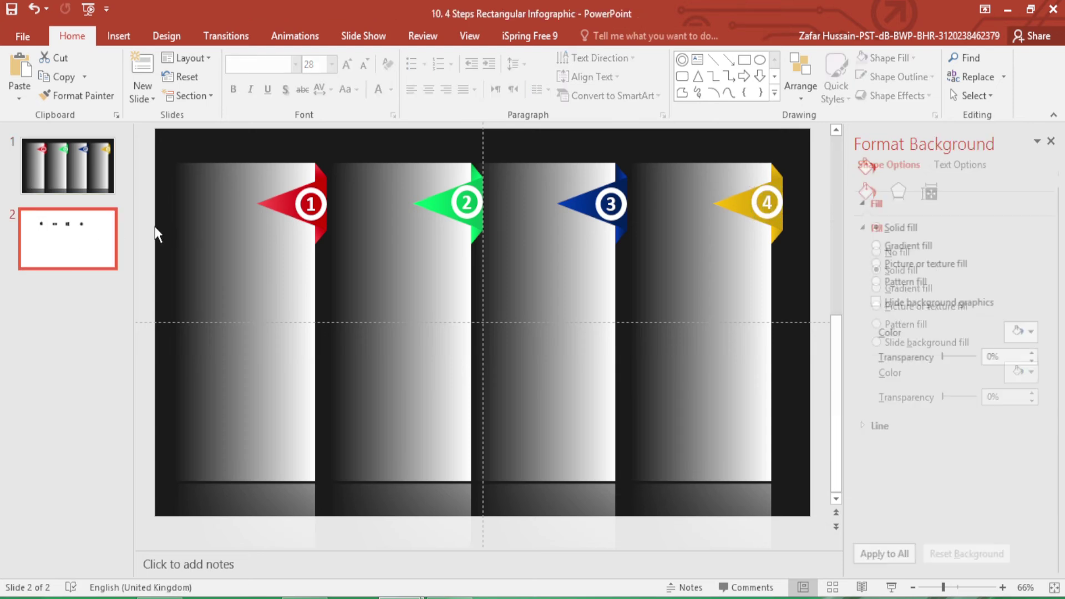
# Copy the Apple, YouTube, Windows and Android icons from slide 2 onto slide 1 and shrink them
pyautogui.click(294, 233)
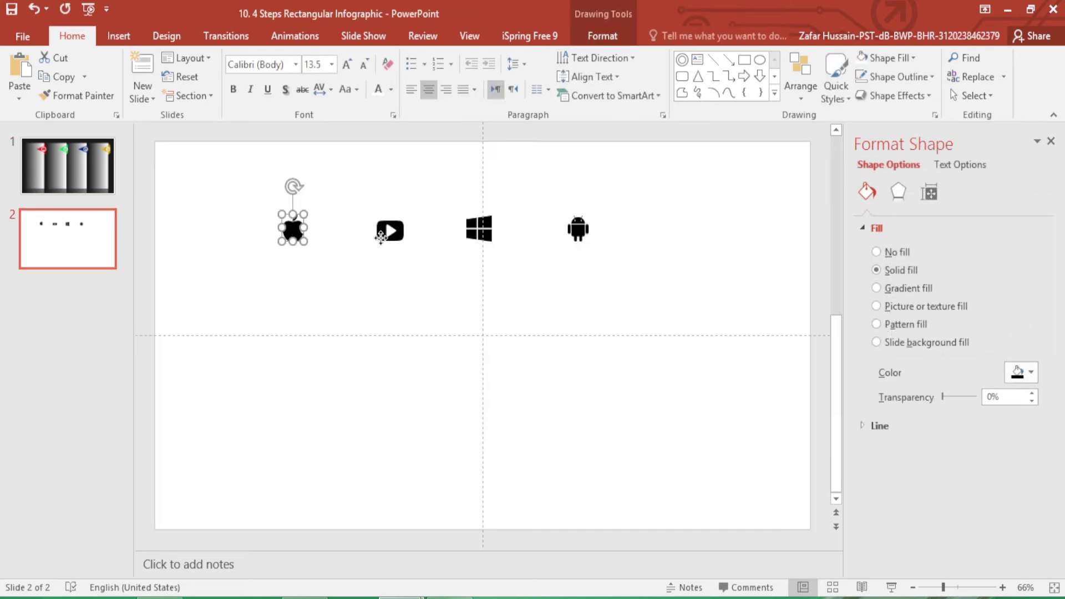
pyautogui.keyDown('shift'); pyautogui.click(389, 231); pyautogui.keyUp('shift')
pyautogui.keyDown('shift'); pyautogui.click(478, 228); pyautogui.keyUp('shift')
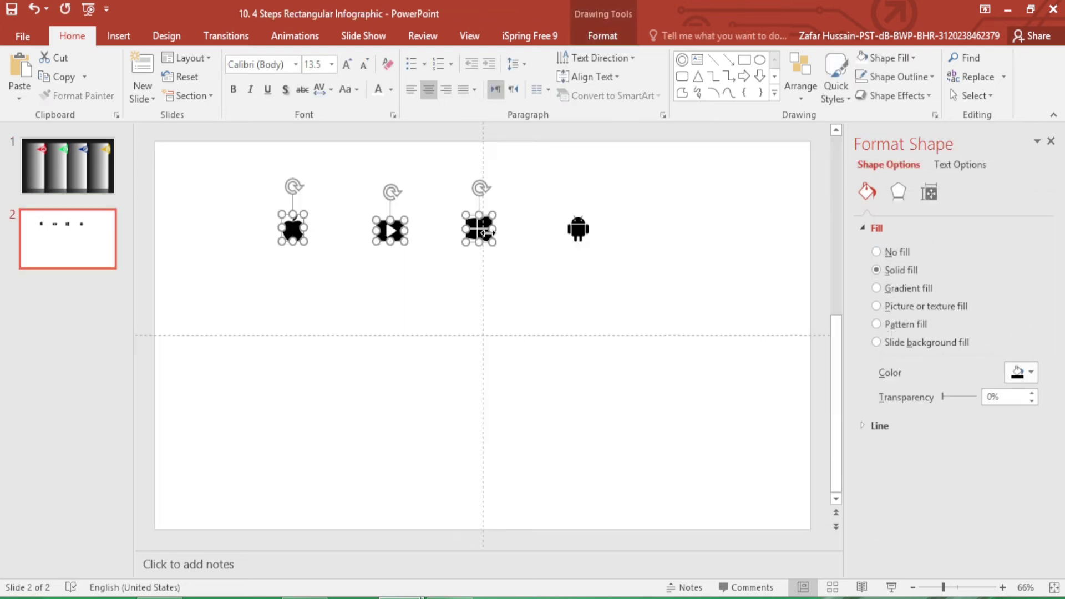
pyautogui.keyDown('shift'); pyautogui.click(577, 231); pyautogui.keyUp('shift')
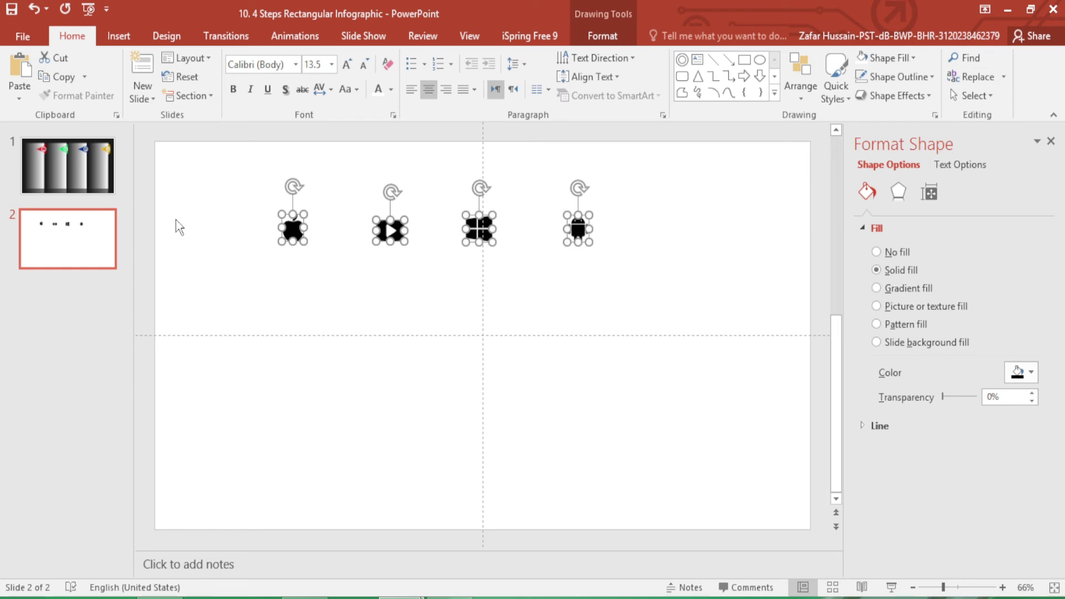
pyautogui.click(85, 169)
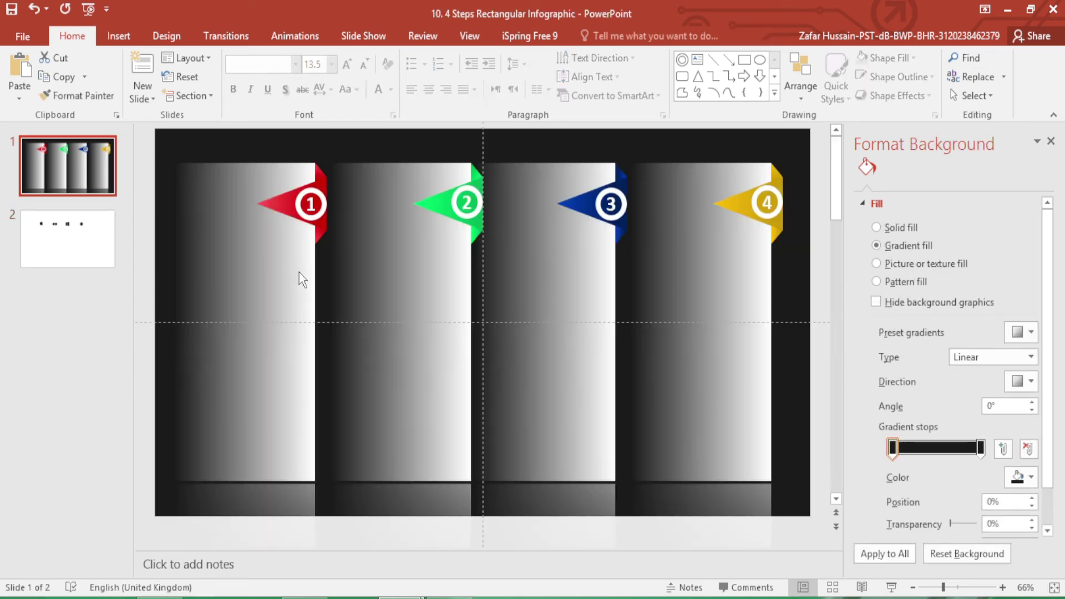
pyautogui.hotkey('ctrl', 'v')
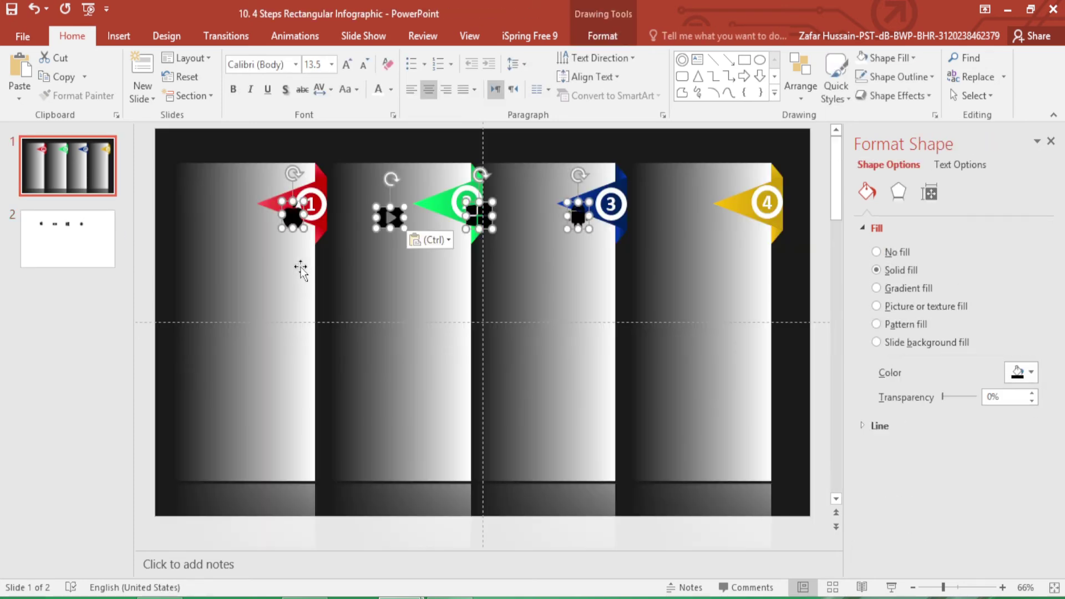
pyautogui.moveTo(294, 224); pyautogui.dragTo(294, 217)
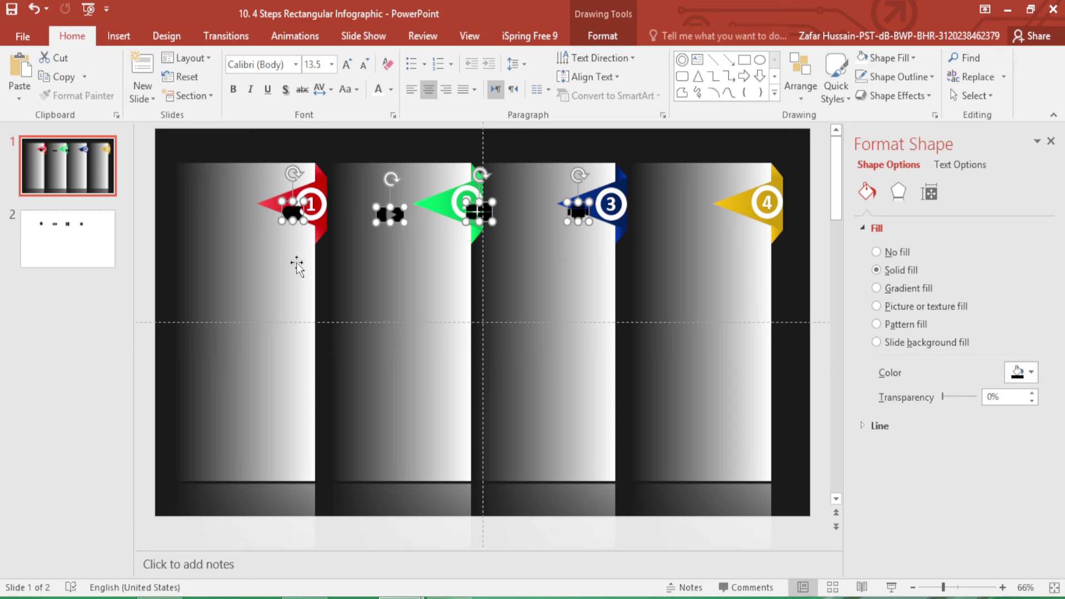
# Position the Apple, YouTube, Windows and Android icons in bars one to four, left of each flag
pyautogui.click(287, 241)
pyautogui.click(299, 214)
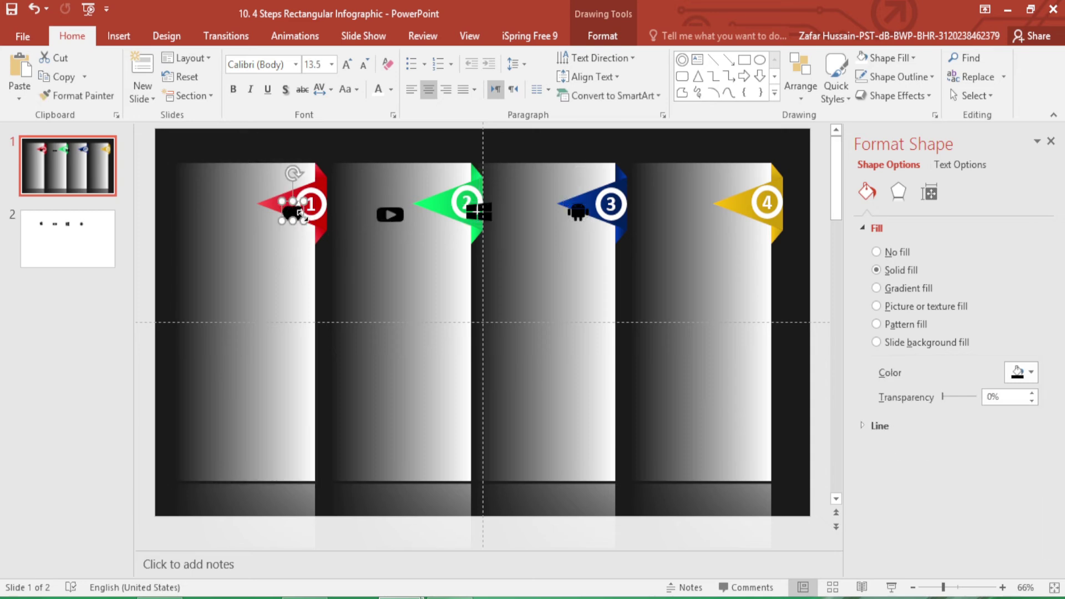
pyautogui.click(294, 217)
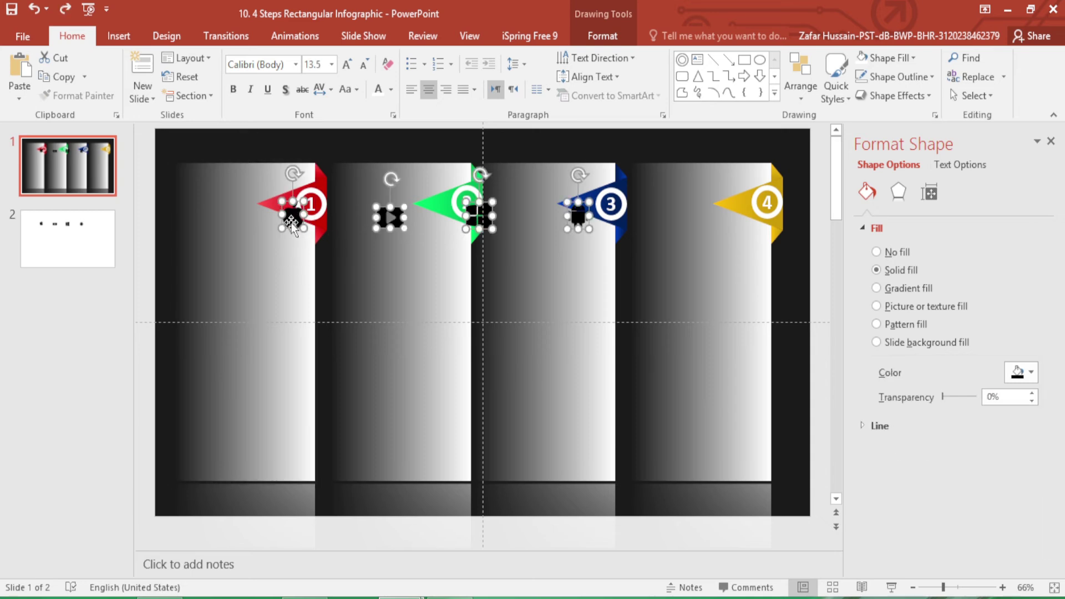
pyautogui.click(366, 265)
pyautogui.moveTo(300, 219); pyautogui.dragTo(231, 206)
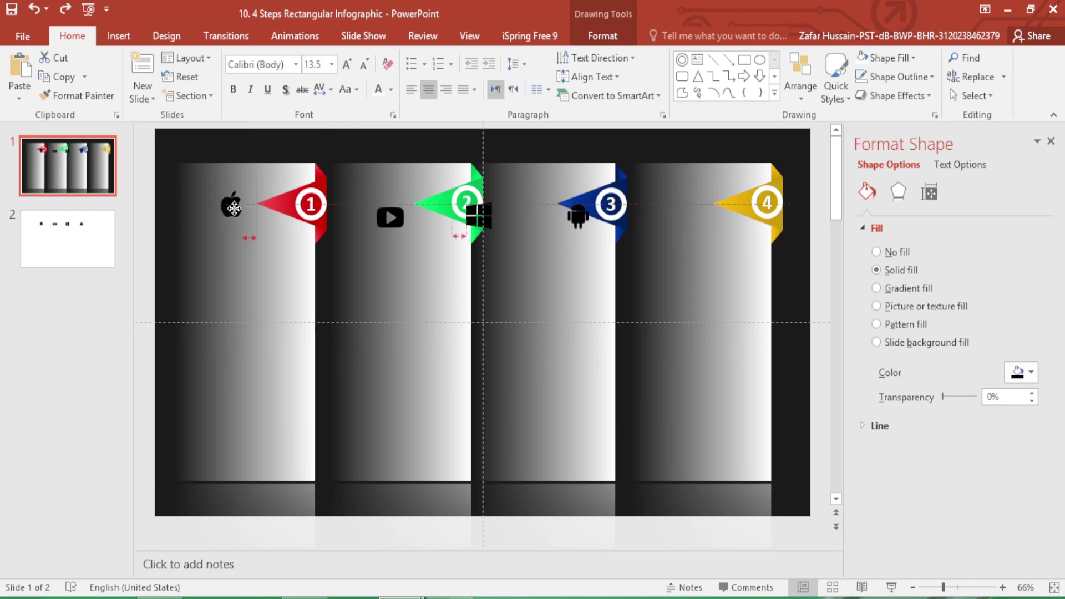
pyautogui.moveTo(232, 206); pyautogui.dragTo(234, 206)
pyautogui.moveTo(380, 219); pyautogui.dragTo(381, 209)
pyautogui.moveTo(472, 214); pyautogui.dragTo(531, 209)
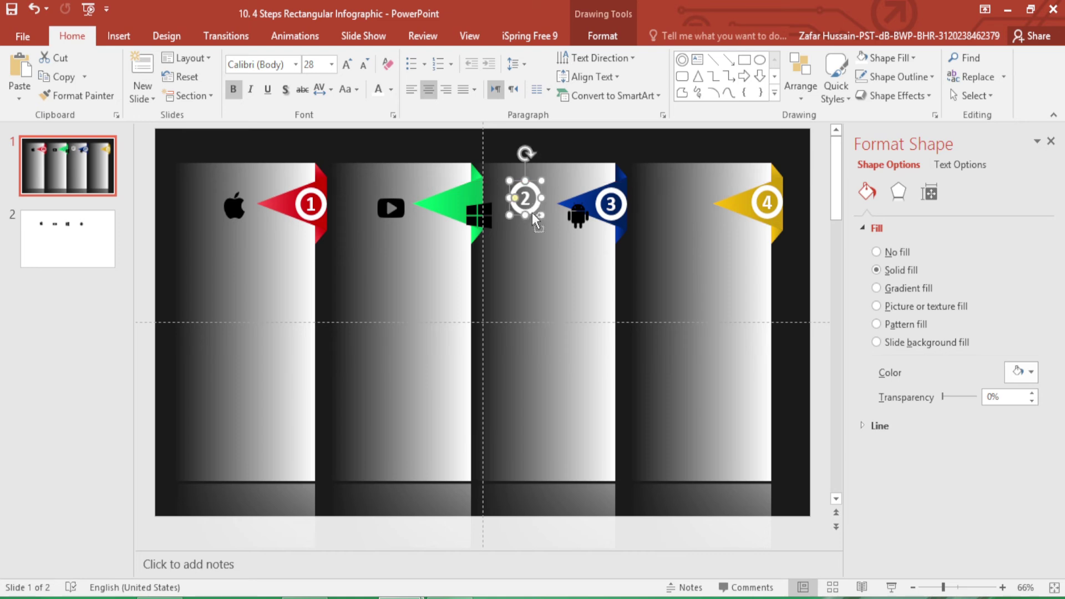
pyautogui.hotkey('ctrl', 'z')
pyautogui.click(482, 218)
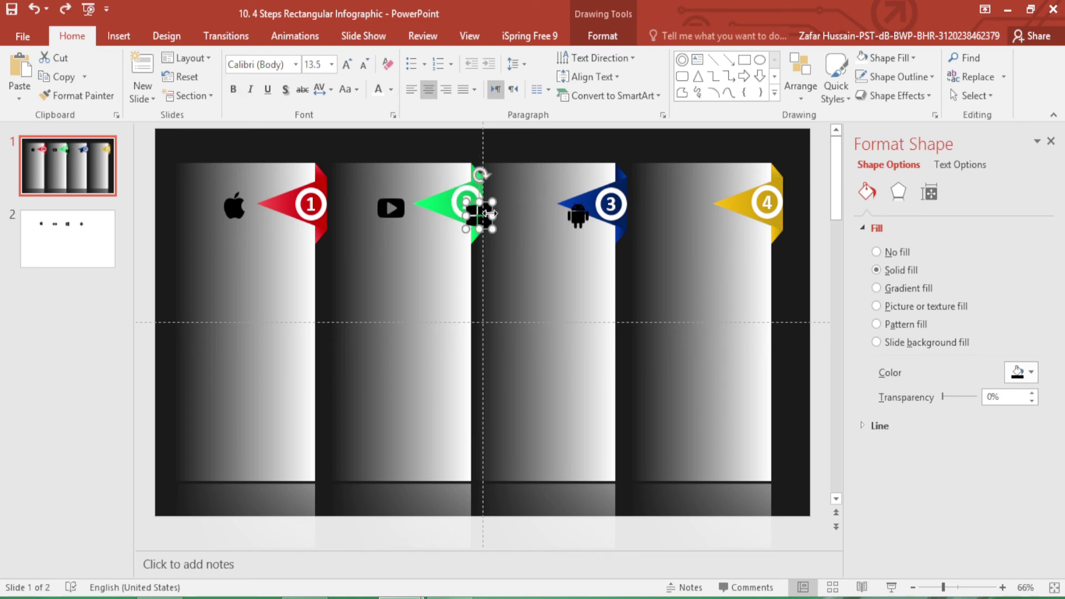
pyautogui.moveTo(480, 216); pyautogui.dragTo(536, 205)
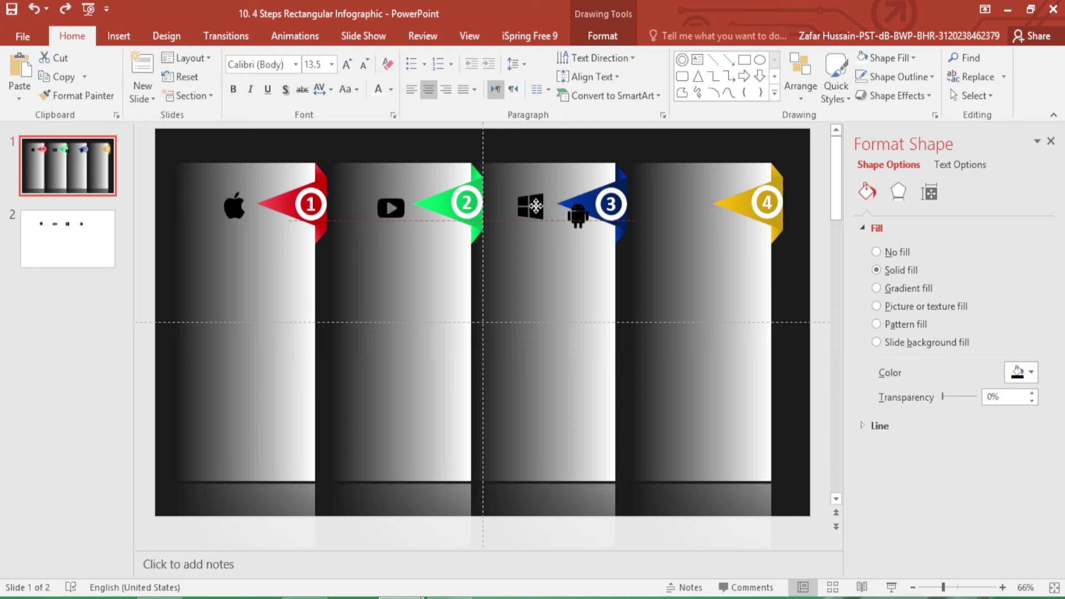
pyautogui.moveTo(577, 215); pyautogui.dragTo(689, 208)
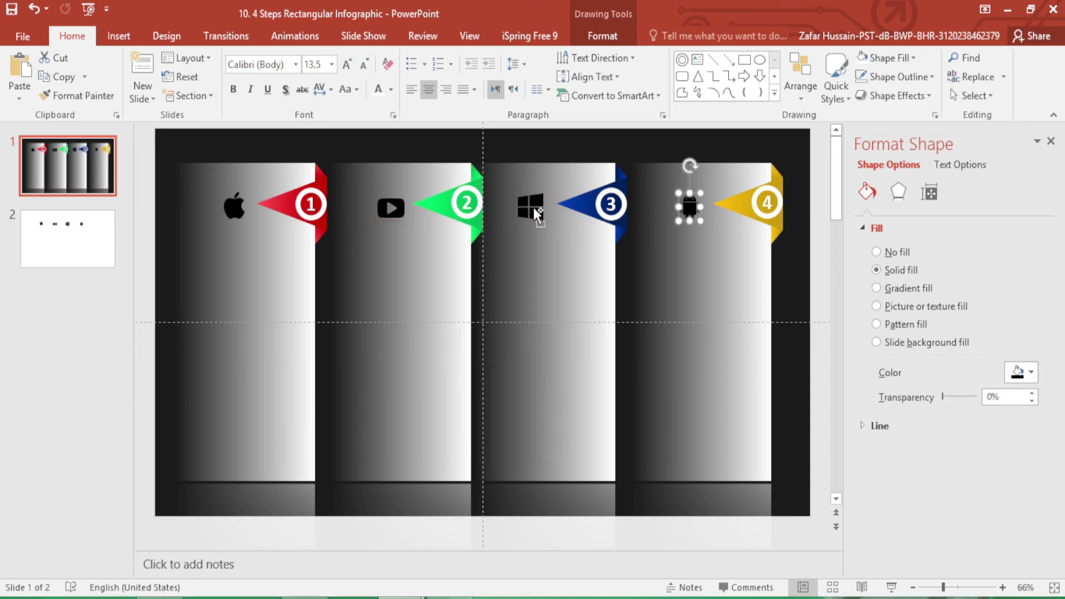
# Select all four icons together
pyautogui.keyDown('shift'); pyautogui.click(534, 207); pyautogui.keyUp('shift')
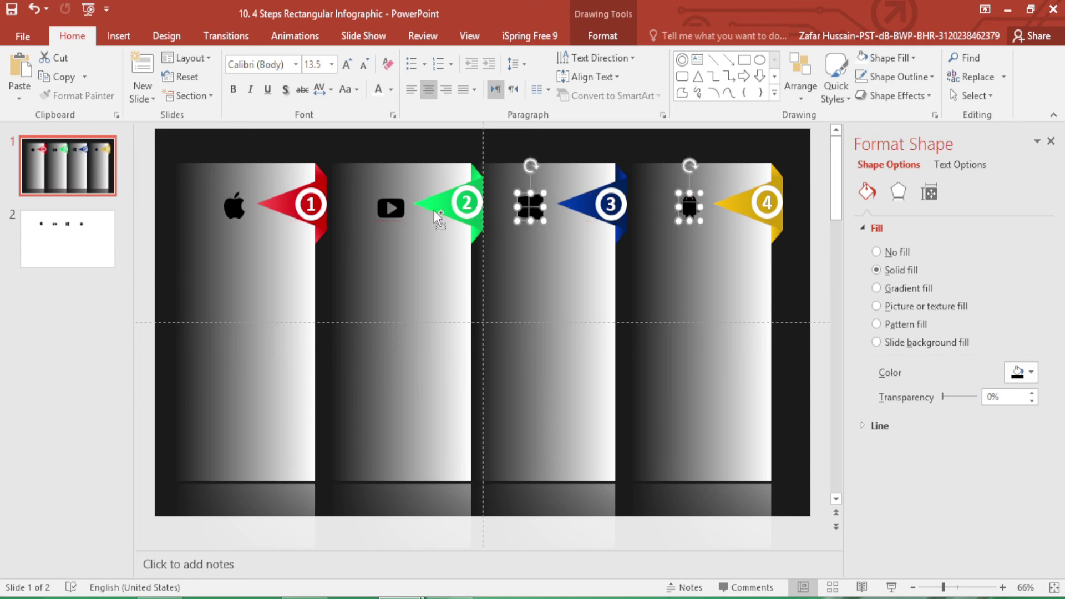
pyautogui.keyDown('shift'); pyautogui.click(402, 207); pyautogui.keyUp('shift')
pyautogui.keyDown('shift'); pyautogui.click(233, 207); pyautogui.keyUp('shift')
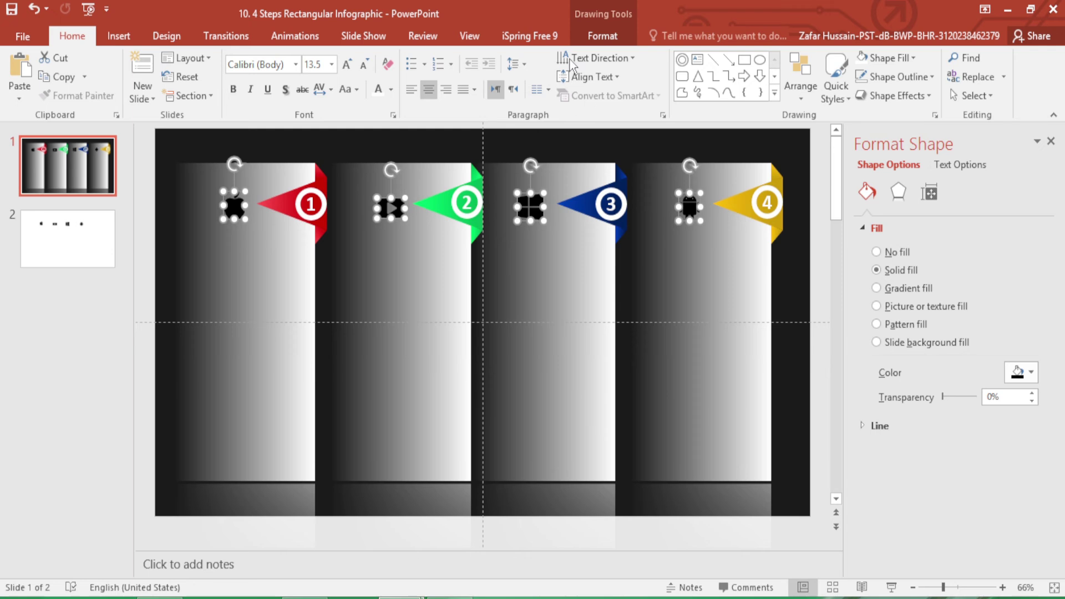
pyautogui.click(610, 37)
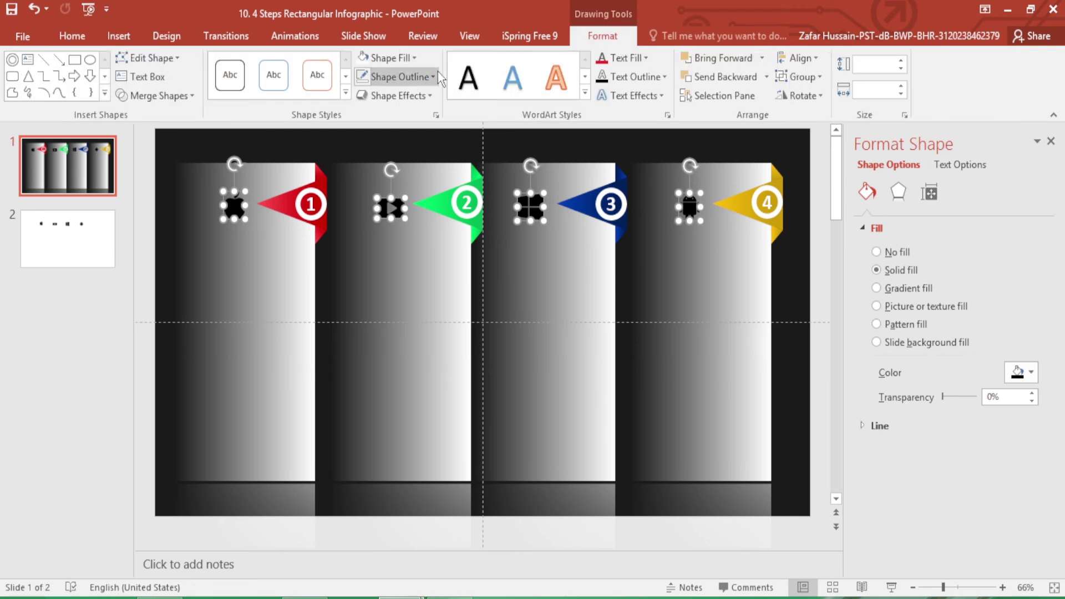
# Fill the Apple, YouTube, Windows and Android icons with white
pyautogui.click(415, 58)
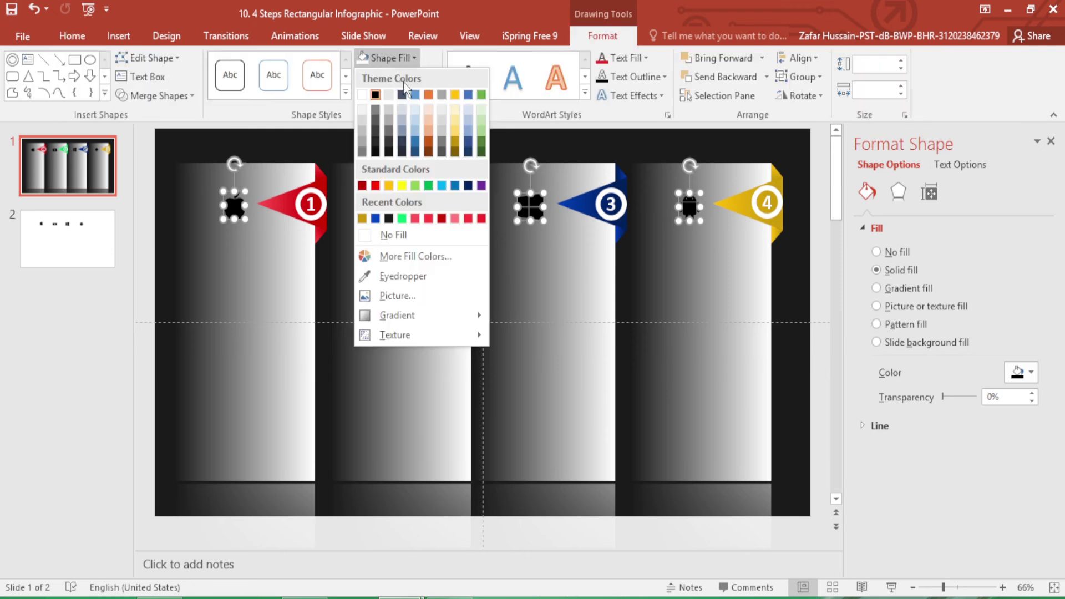
pyautogui.click(361, 95)
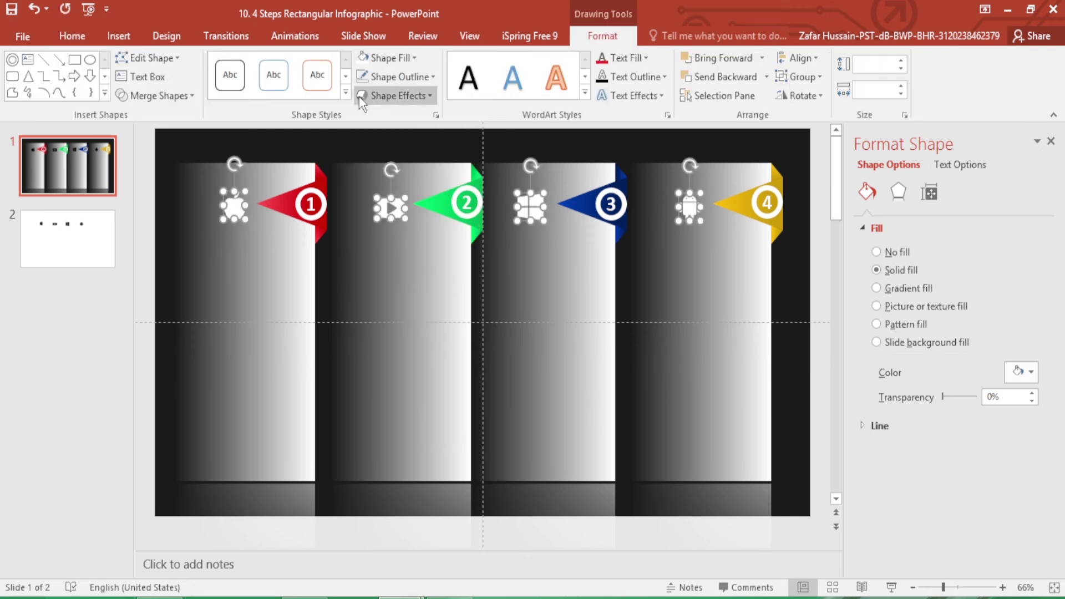
pyautogui.click(194, 145)
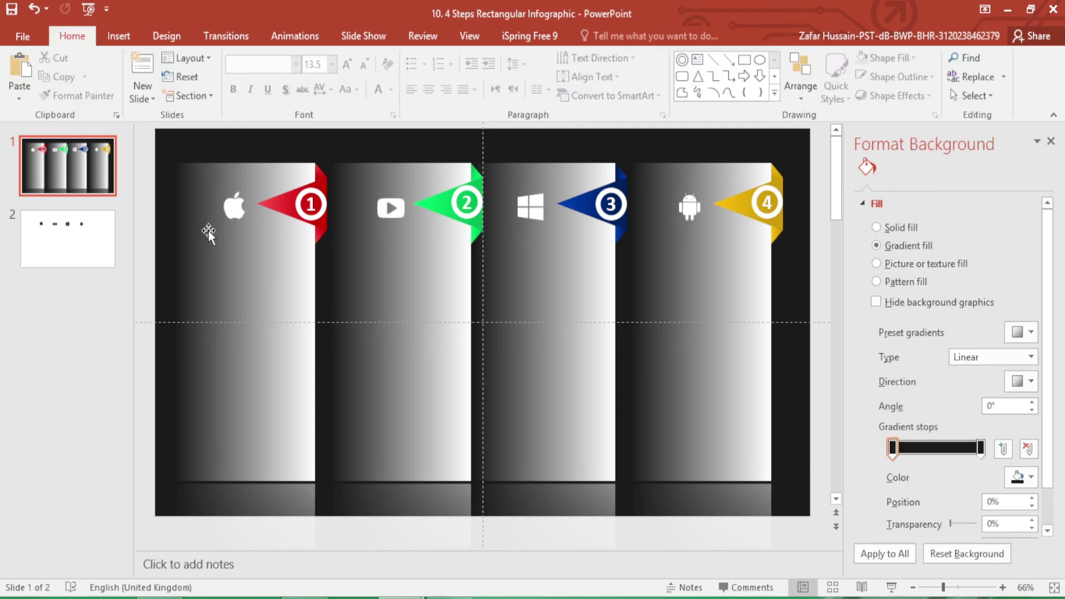
# Add a bold, Very Loose spaced, centred TITLE text box under the Apple icon
pyautogui.click(125, 44)
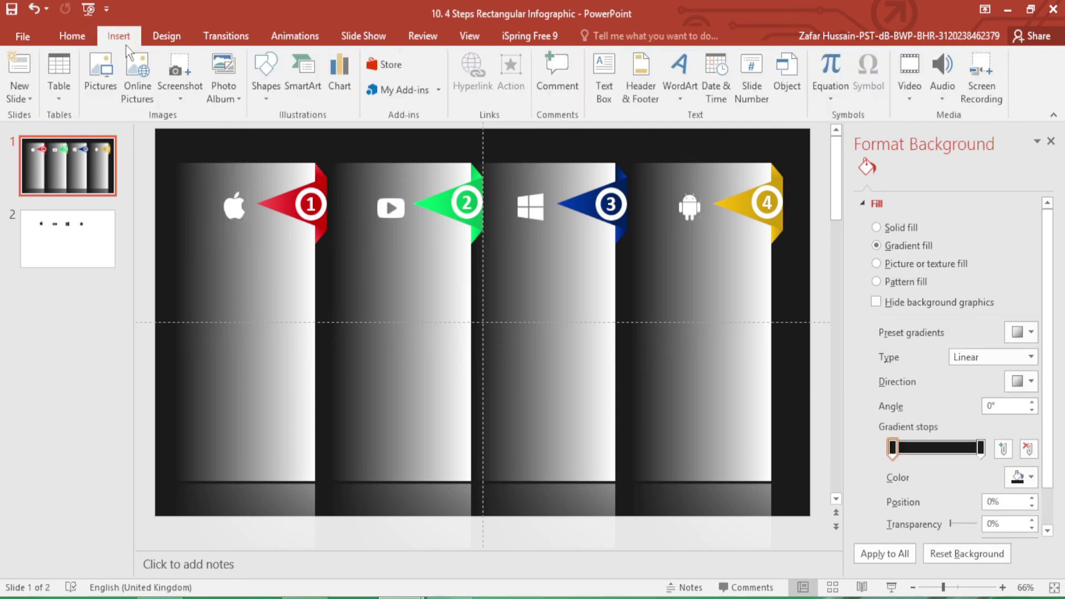
pyautogui.click(604, 78)
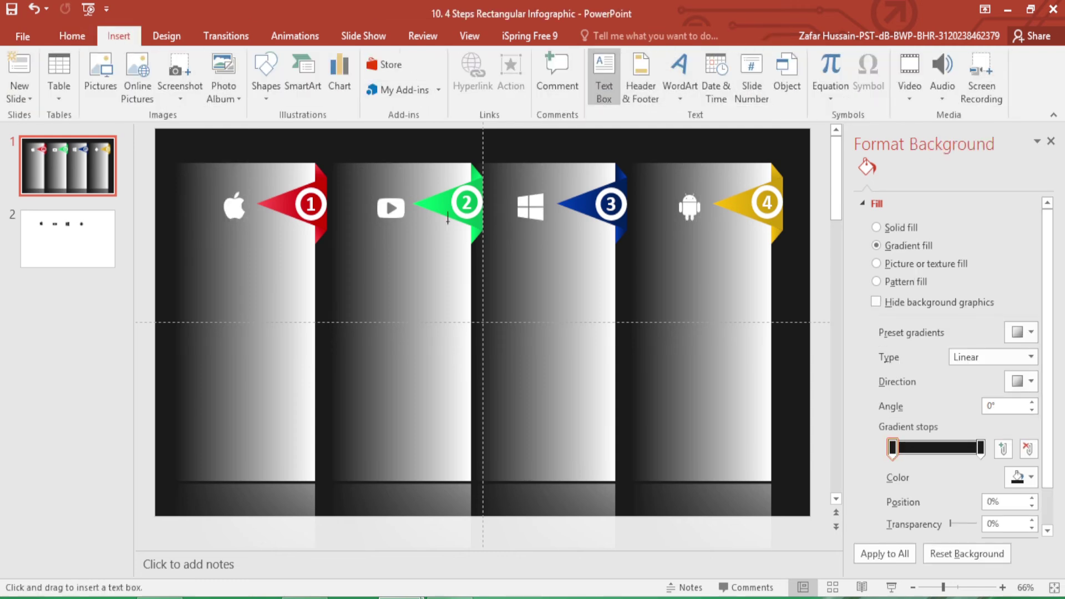
pyautogui.moveTo(204, 261); pyautogui.dragTo(295, 284)
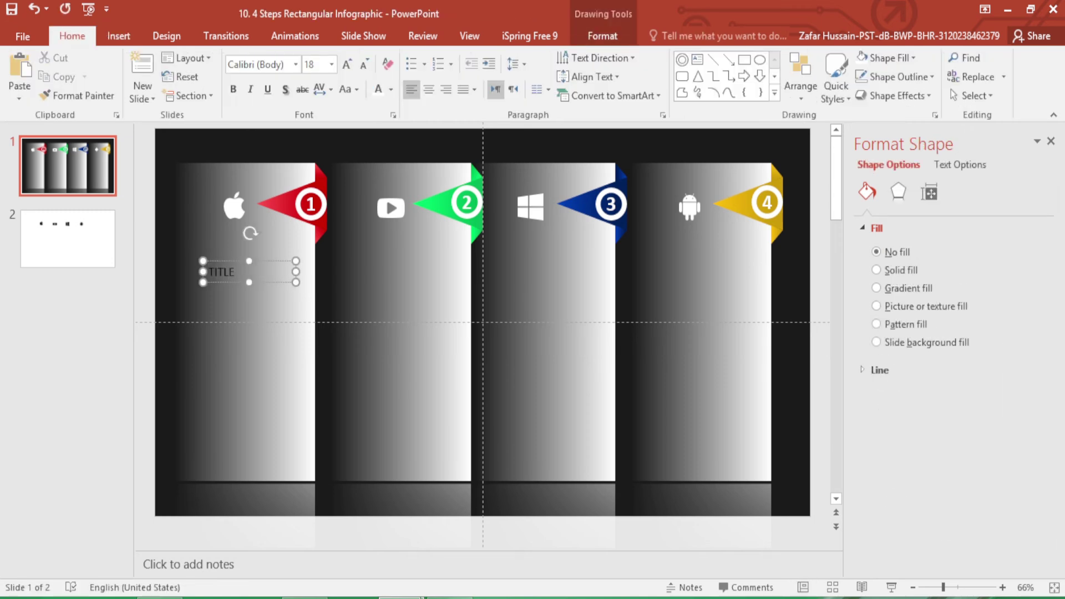
pyautogui.hotkey('ctrl', 'a')
pyautogui.hotkey('ctrl', 'b')
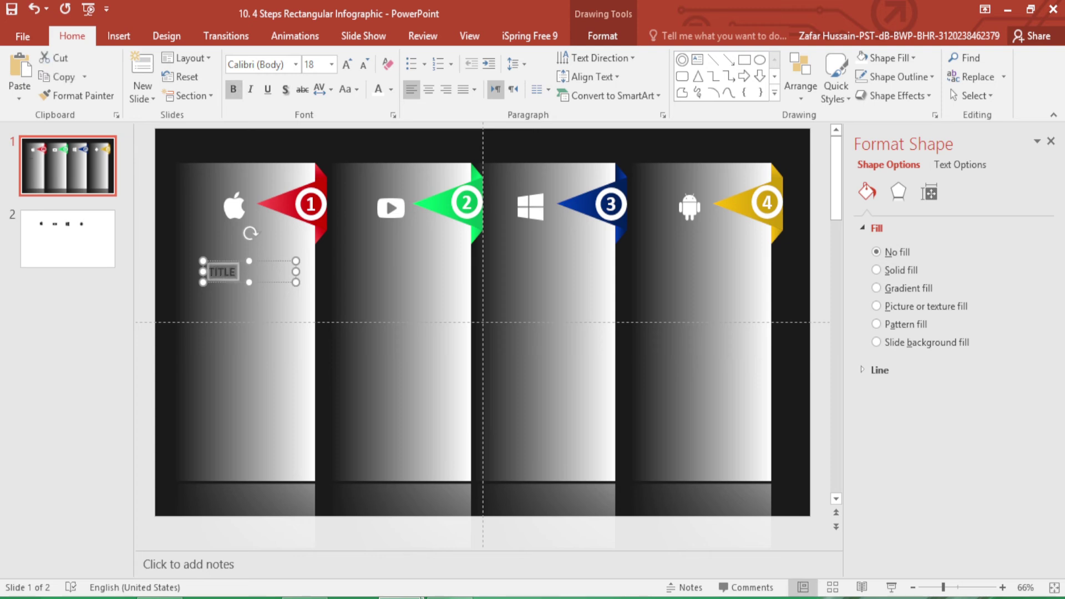
pyautogui.click(331, 89)
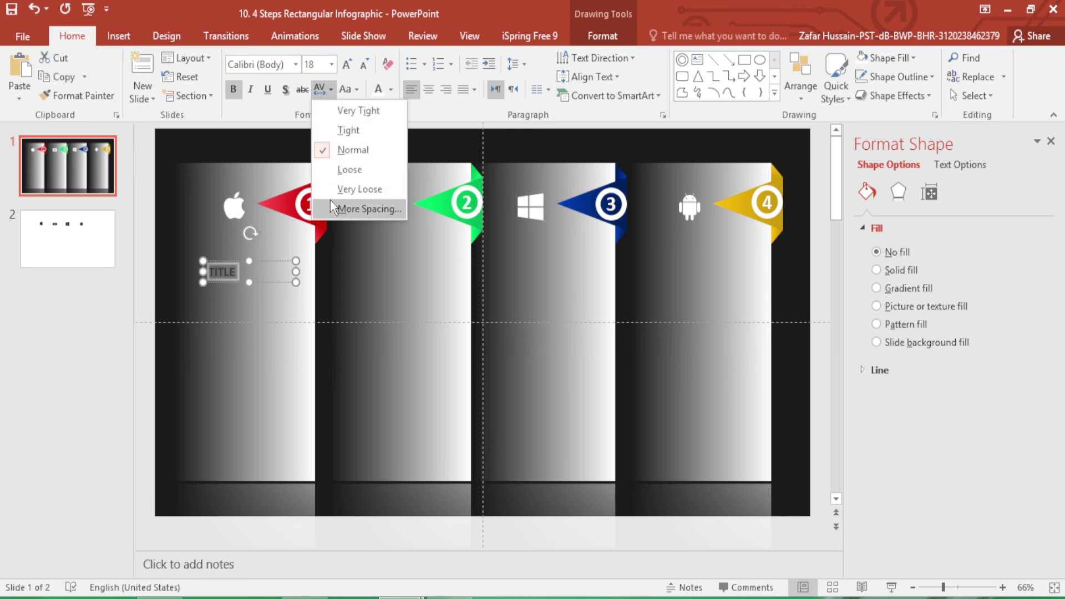
pyautogui.click(358, 187)
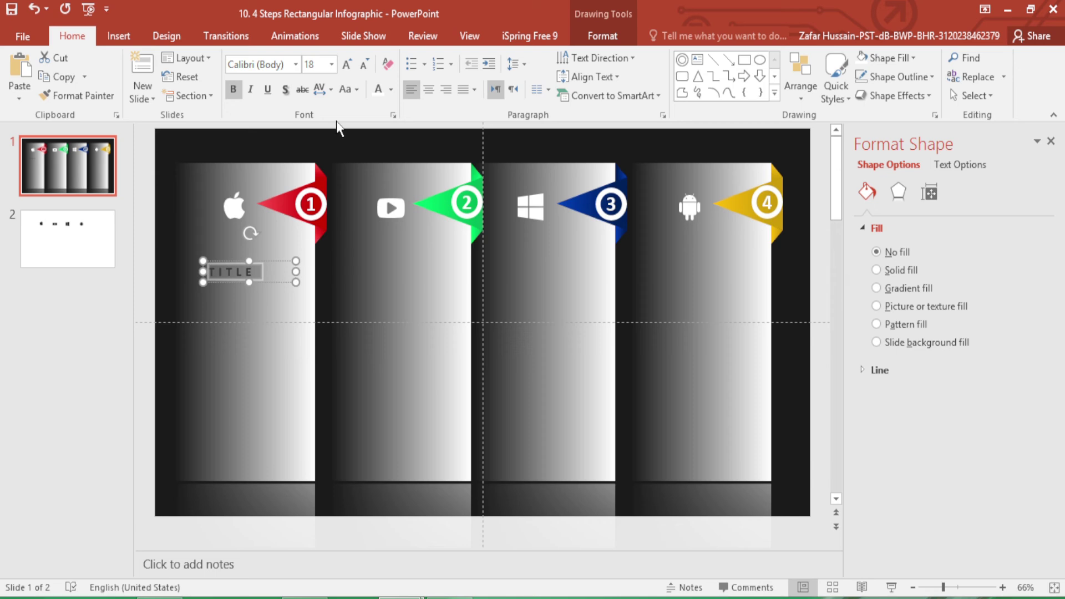
pyautogui.click(431, 92)
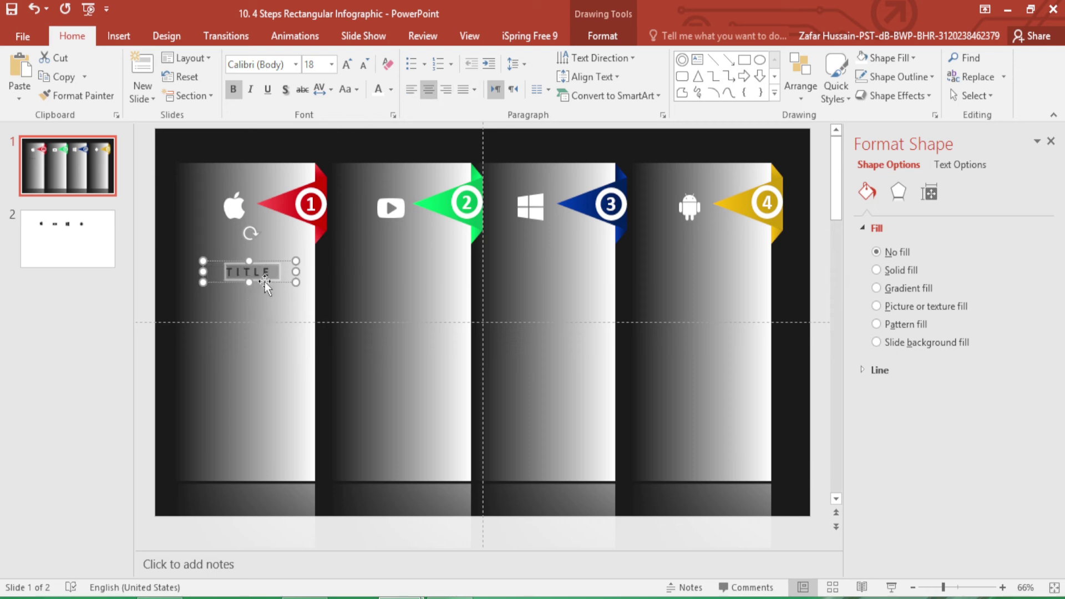
# Duplicate the TITLE box below itself and change its text to 'Write Your Text here'
pyautogui.moveTo(264, 281); pyautogui.dragTo(260, 306)
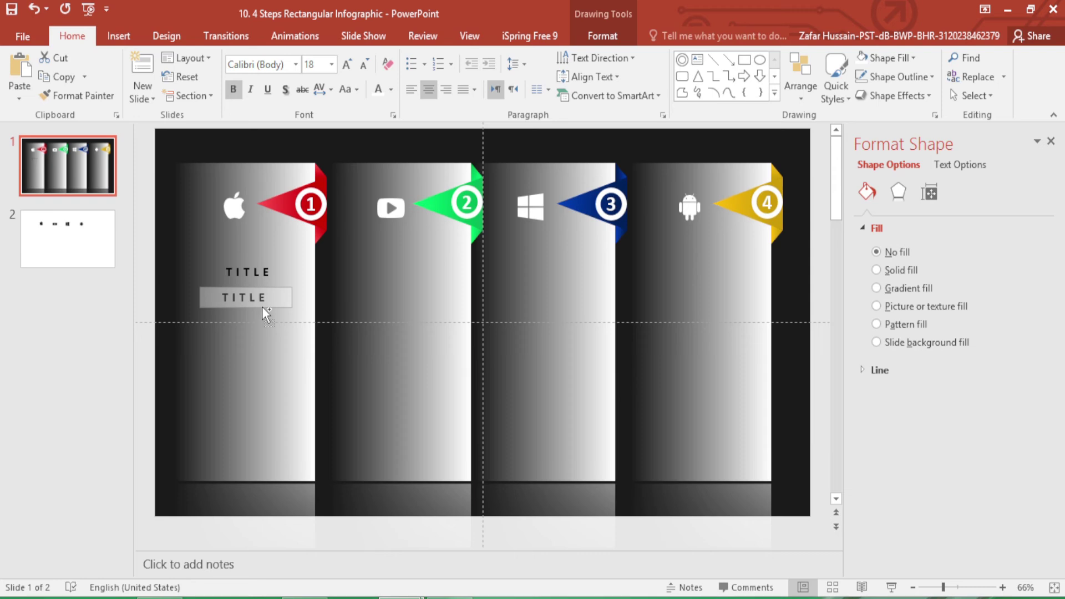
pyautogui.click(272, 297)
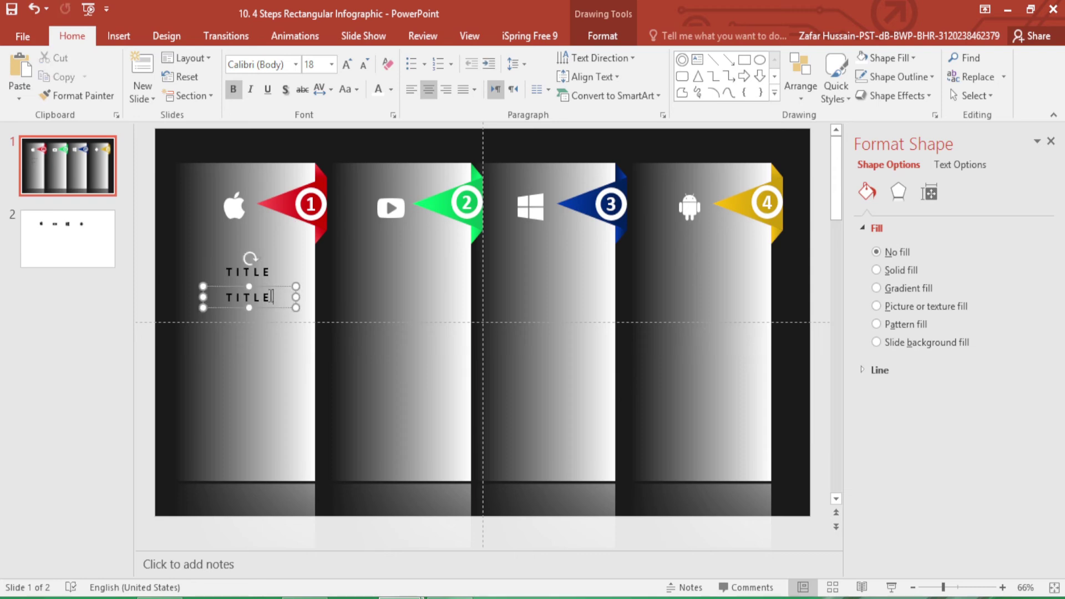
pyautogui.press('BackSpace')
pyautogui.press('BackSpace')
pyautogui.press('BackSpace')
pyautogui.press('BackSpace')
pyautogui.press('BackSpace')
pyautogui.write('Wri')
pyautogui.write('te Your ')
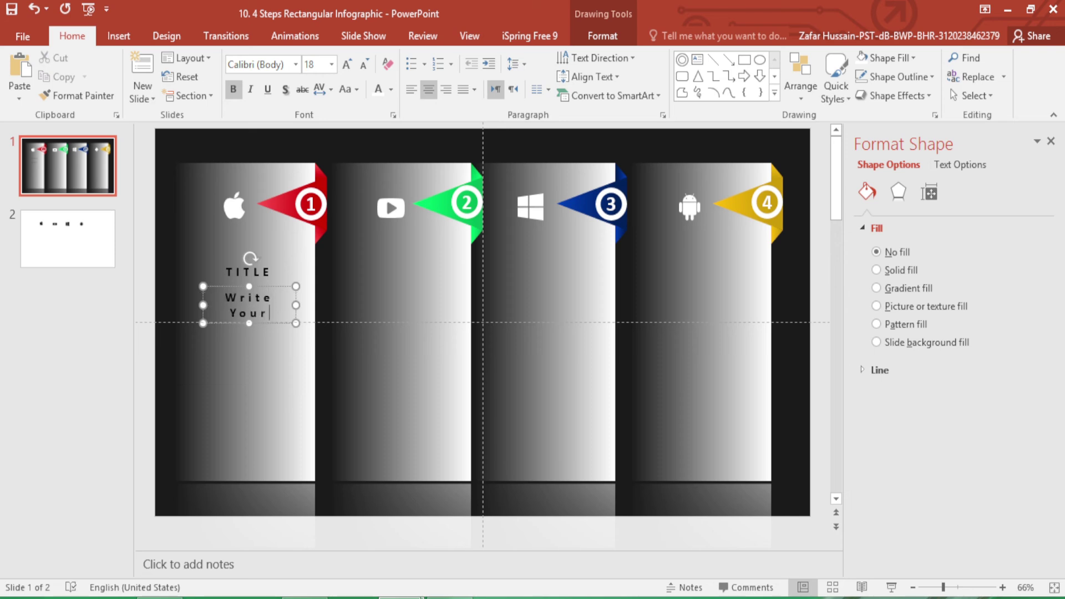
pyautogui.write('Text h')
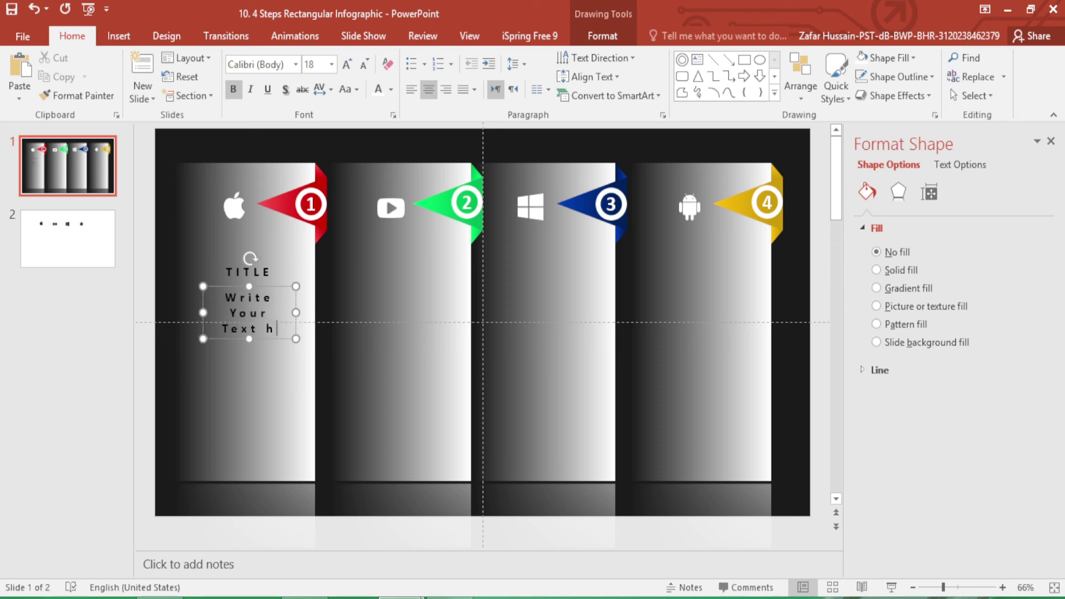
pyautogui.write('ere')
pyautogui.hotkey('ctrl', 'a')
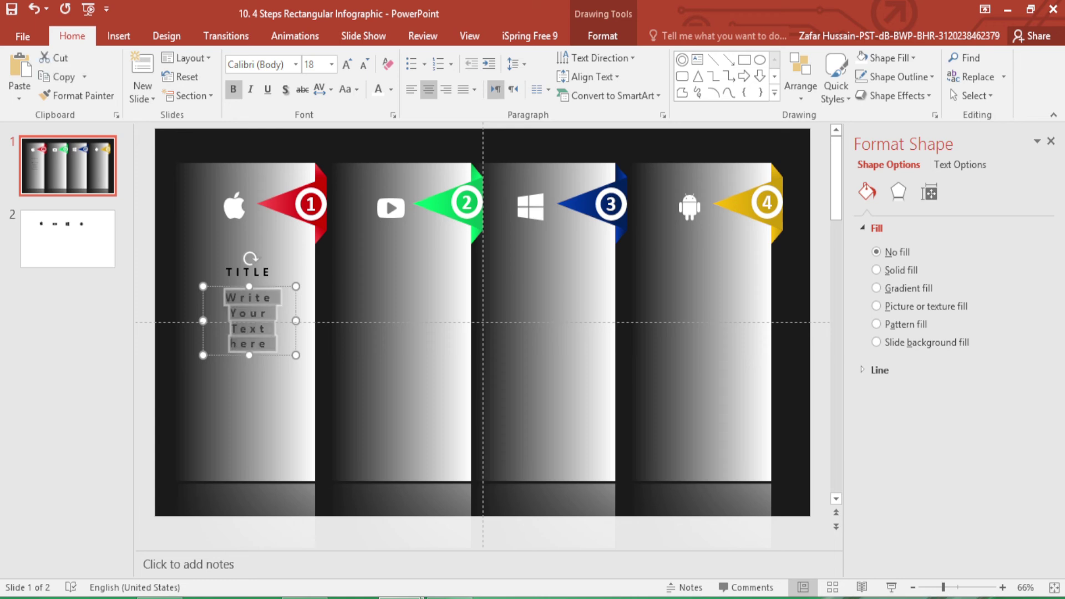
# Reset the body text to Normal character spacing and widen its box on both sides
pyautogui.click(348, 87)
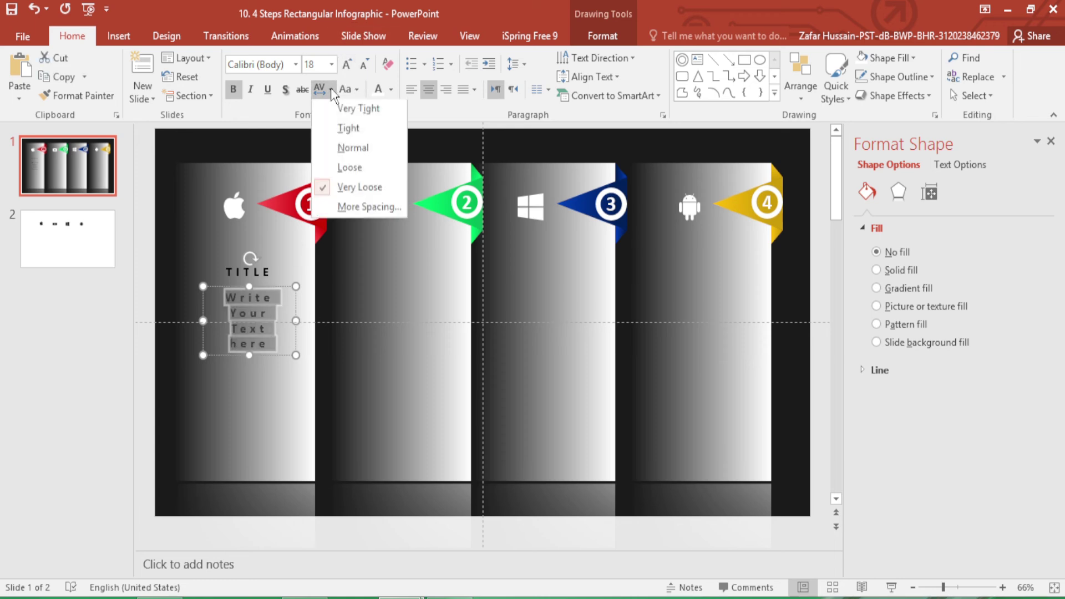
pyautogui.click(335, 156)
pyautogui.moveTo(203, 305); pyautogui.dragTo(181, 305)
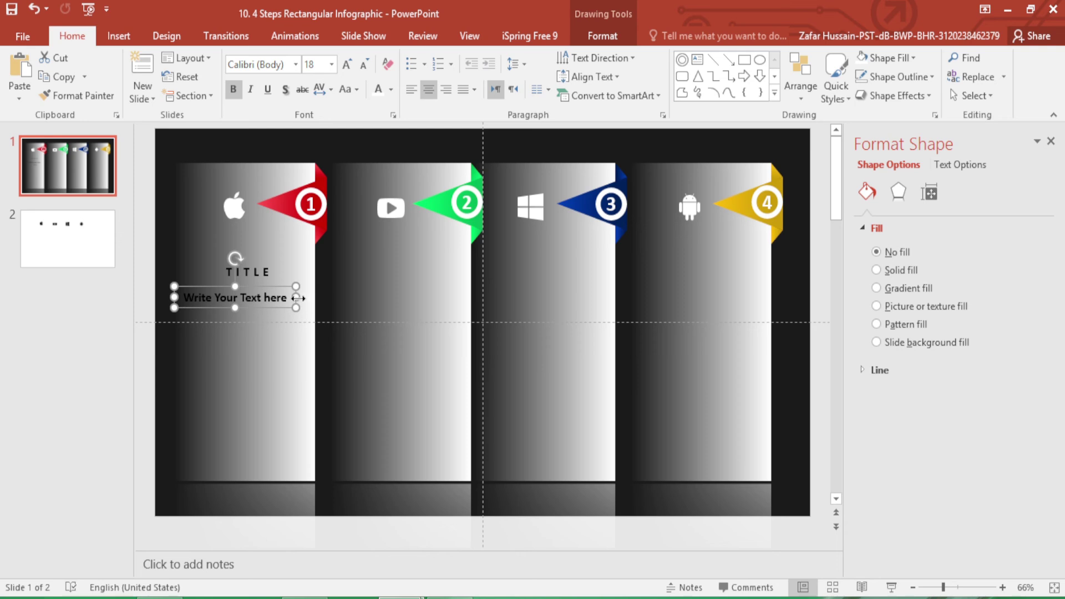
pyautogui.moveTo(296, 297); pyautogui.dragTo(314, 297)
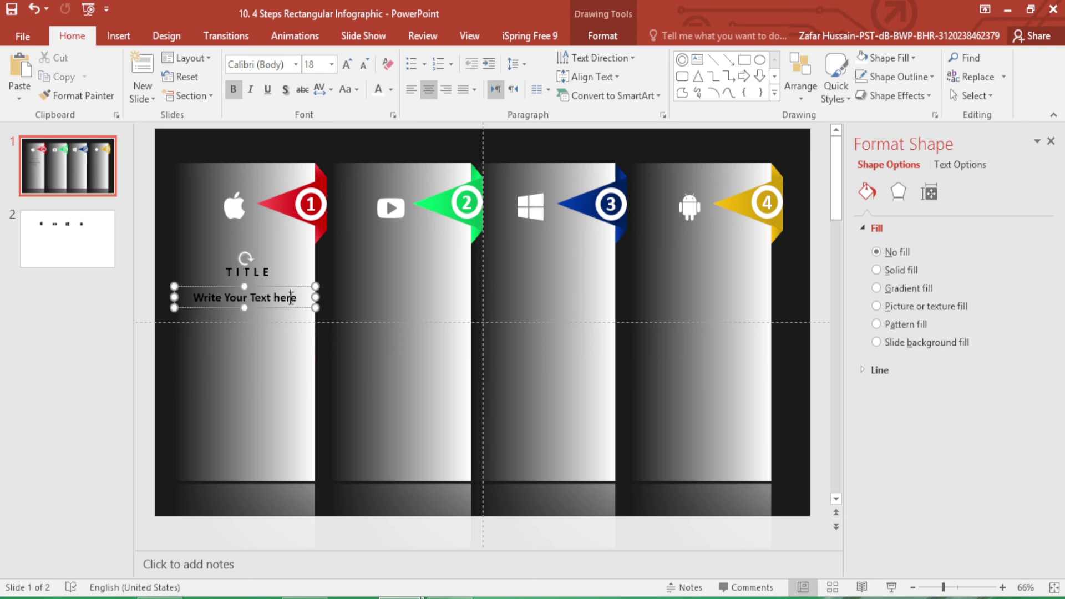
# Colour the 'Write Your Text here' line light grey
pyautogui.tripleClick(290, 298)
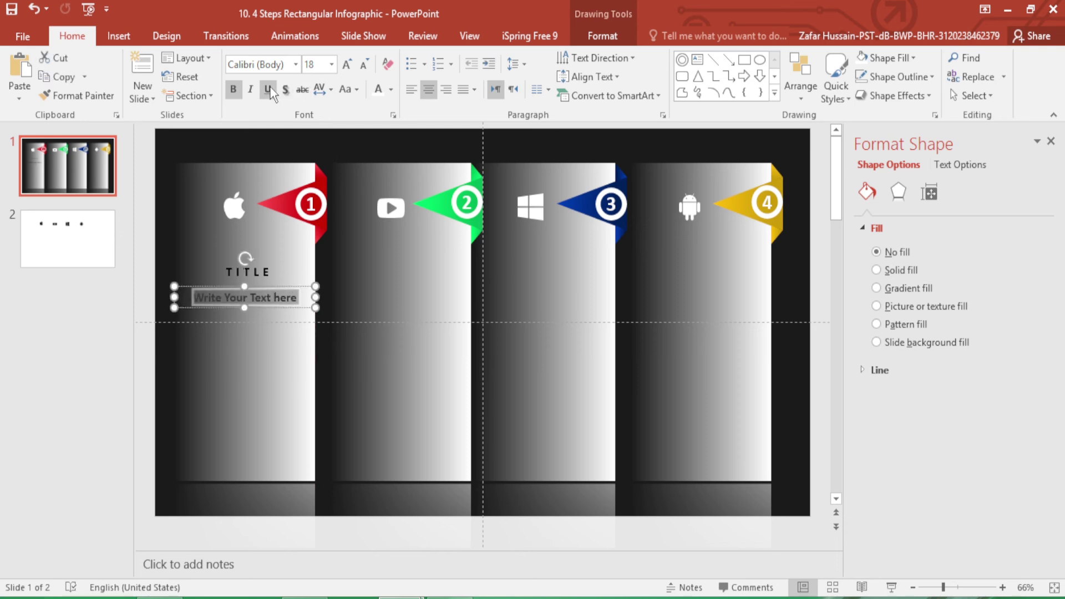
pyautogui.click(377, 91)
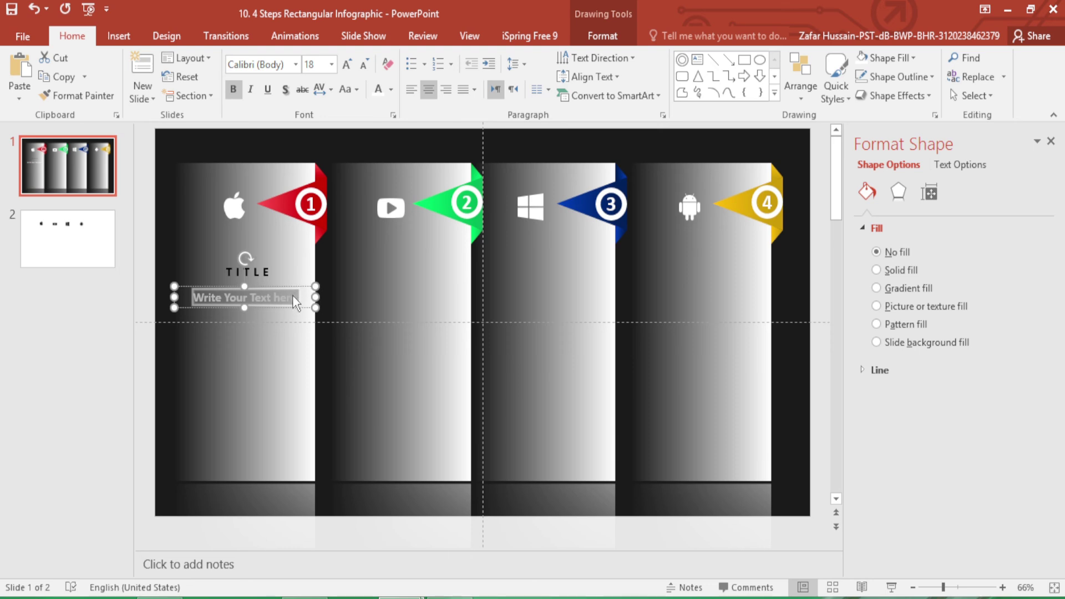
pyautogui.click(291, 298)
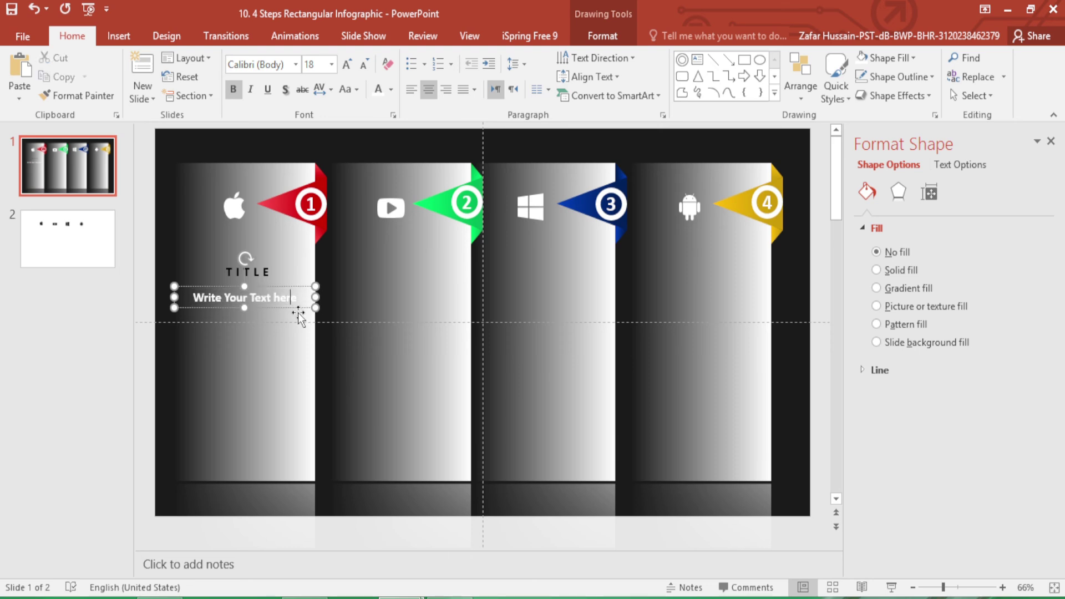
pyautogui.tripleClick(297, 300)
pyautogui.hotkey('ctrl', 'c')
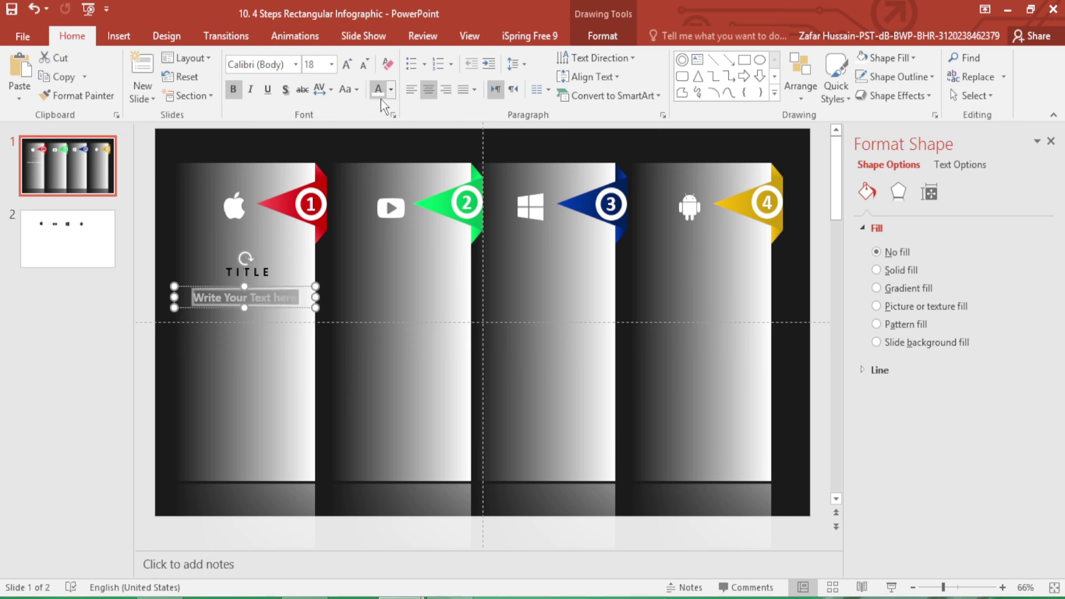
pyautogui.click(391, 94)
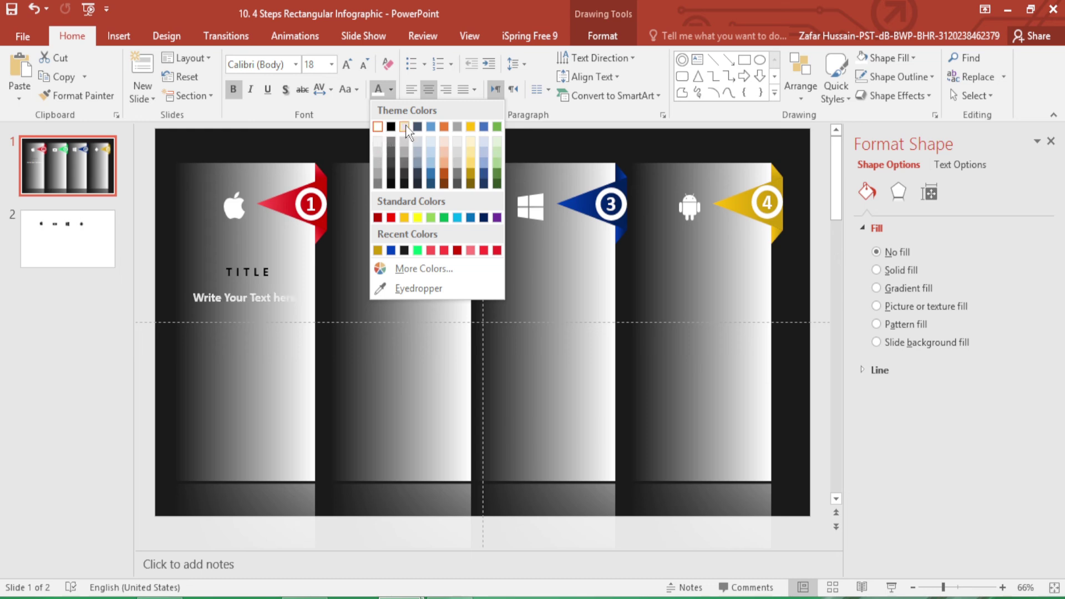
pyautogui.click(377, 144)
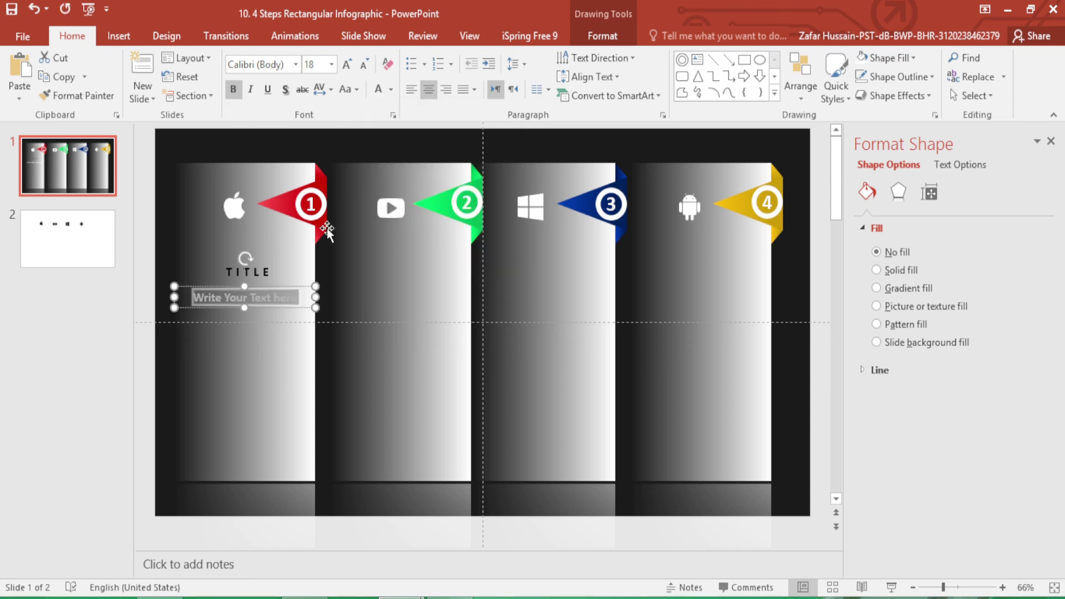
# Start a new line after the body text and paste another copy of it
pyautogui.click(289, 298)
pyautogui.press('Return')
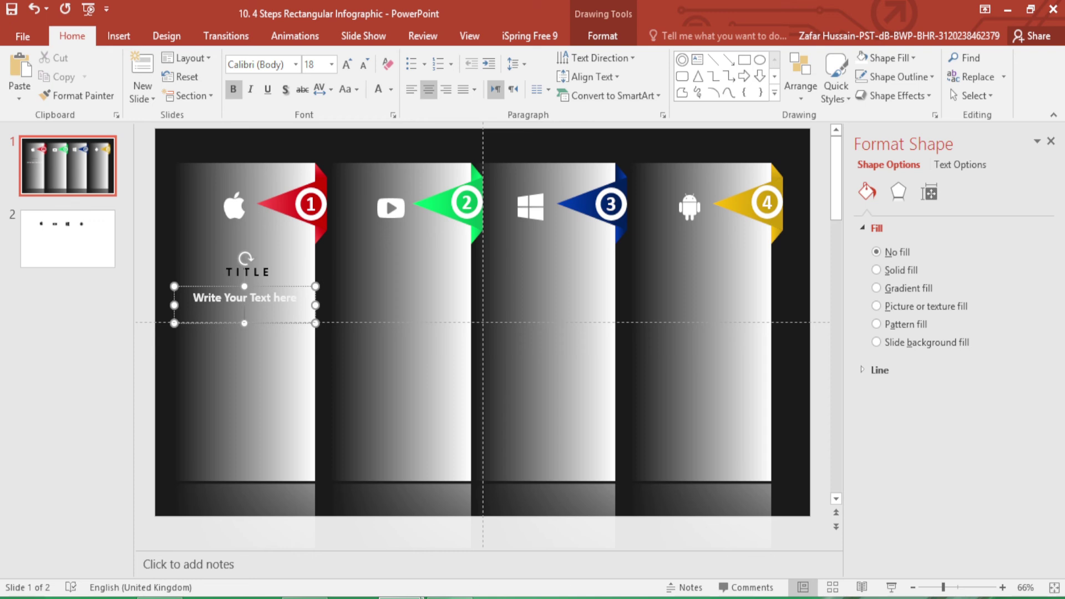
pyautogui.hotkey('ctrl', 'v')
# Paste more body lines, then copy the TITLE and body text boxes across the other three bars
pyautogui.hotkey('ctrl', 'v')
pyautogui.hotkey('ctrl', 'v')
pyautogui.hotkey('ctrl', 'v')
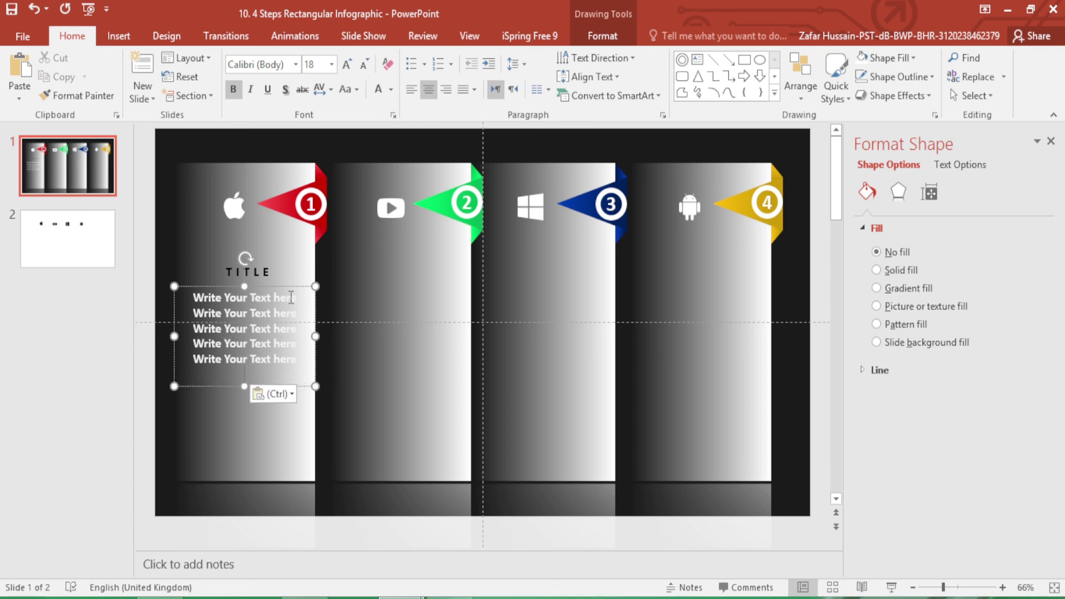
pyautogui.hotkey('ctrl', 'v')
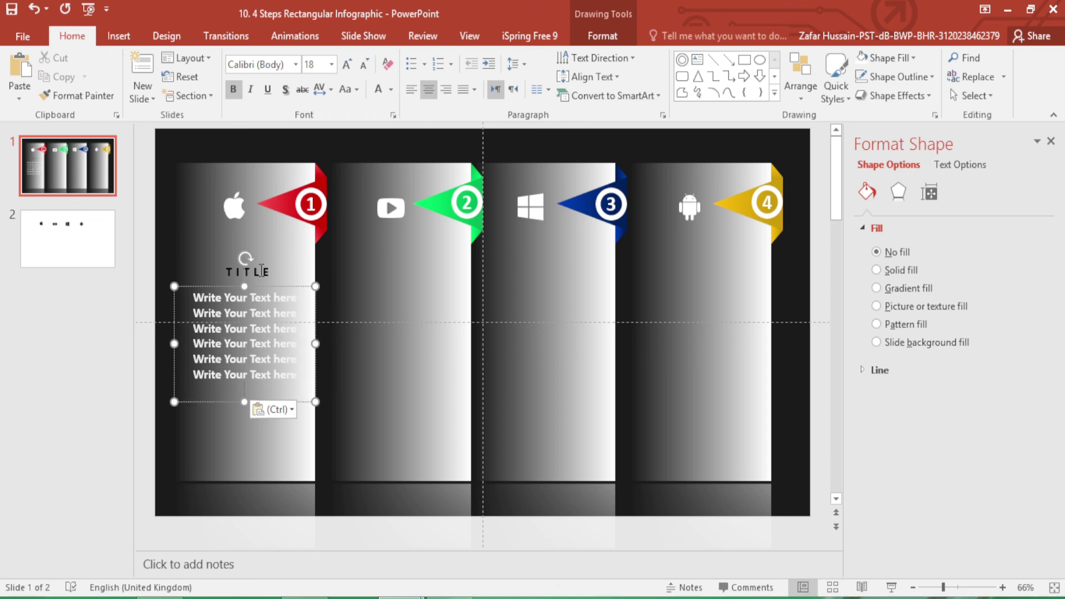
pyautogui.click(261, 268)
pyautogui.click(284, 340)
pyautogui.click(271, 269)
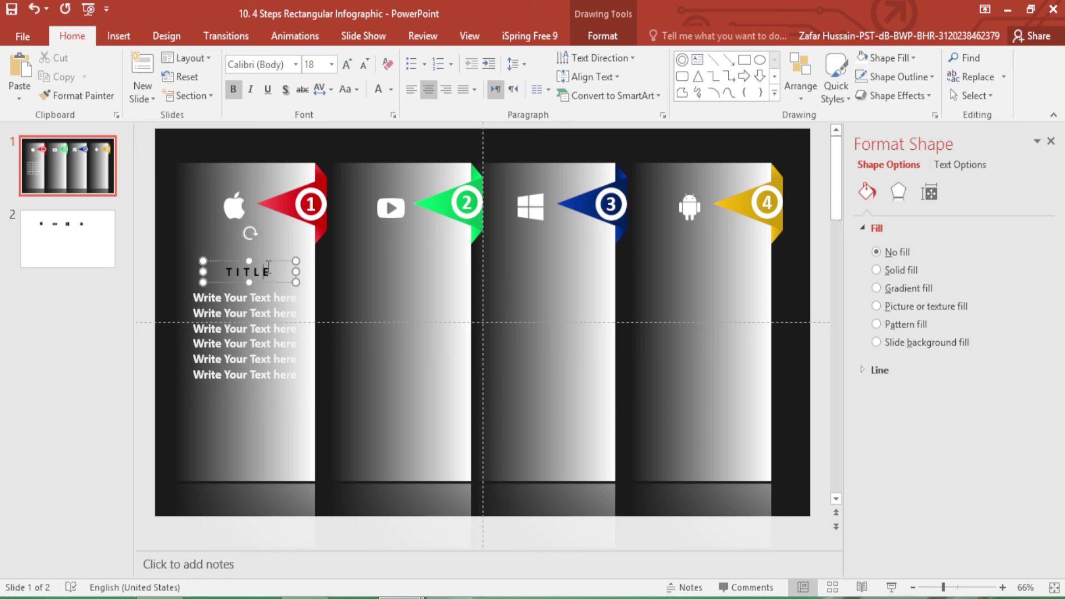
pyautogui.keyDown('shift'); pyautogui.click(272, 298); pyautogui.keyUp('shift')
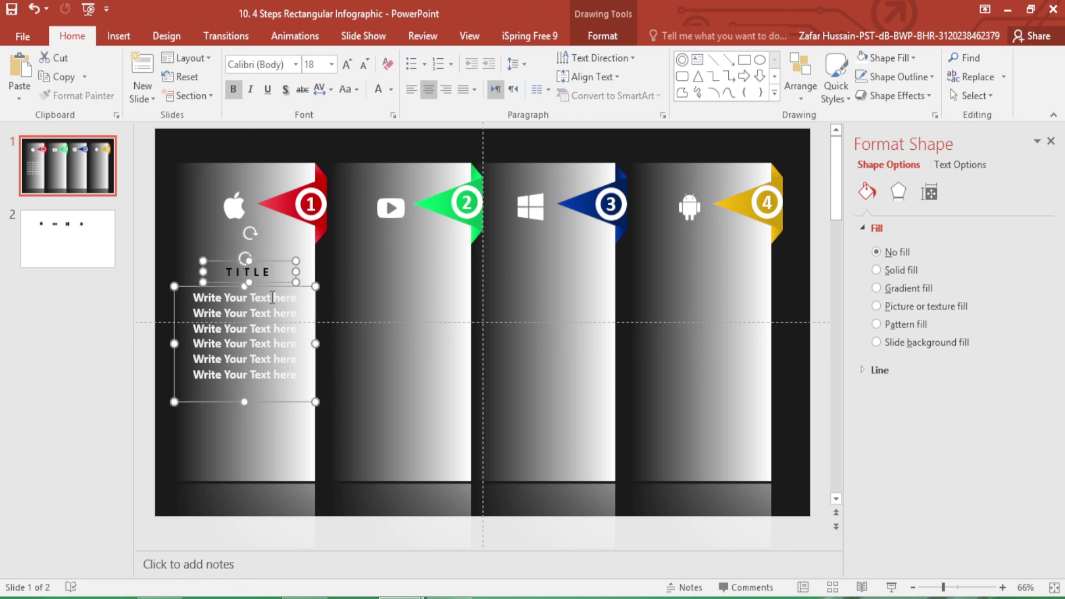
pyautogui.moveTo(292, 403); pyautogui.dragTo(747, 405)
# Colour the first bar's TITLE red using the eyedropper on the red tab
pyautogui.click(252, 271)
pyautogui.doubleClick(252, 272)
pyautogui.click(391, 90)
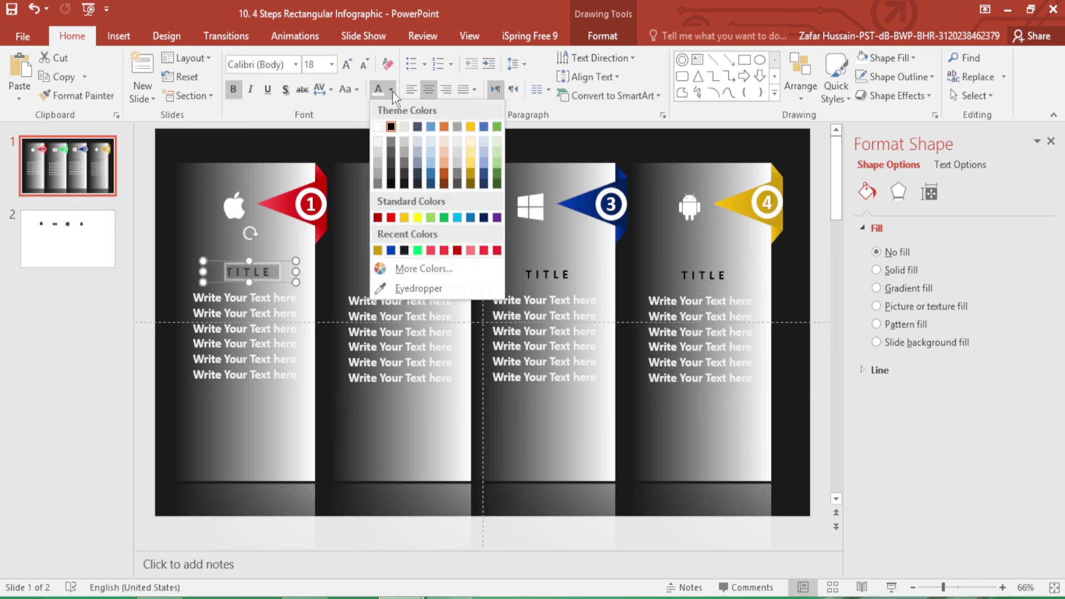
pyautogui.click(408, 289)
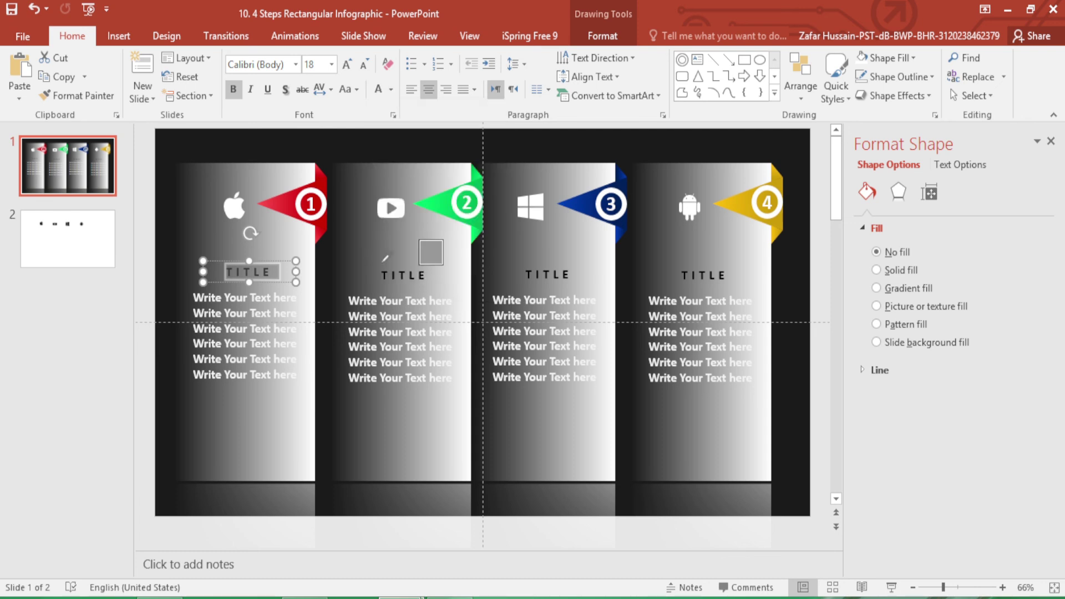
pyautogui.click(324, 181)
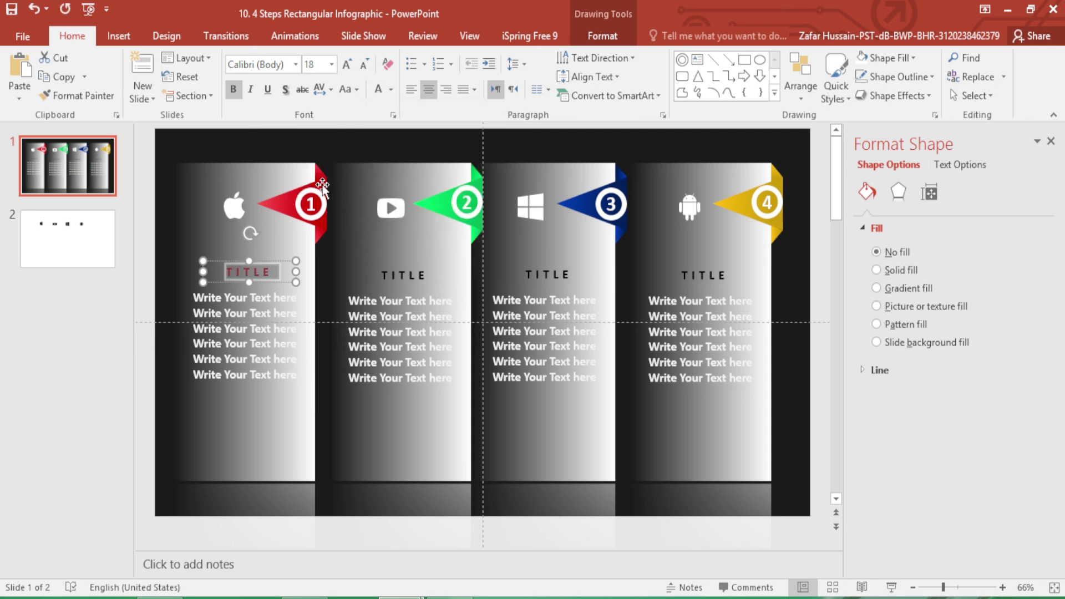
# Colour the second bar's TITLE green, sampled from the green tab
pyautogui.click(406, 279)
pyautogui.doubleClick(406, 276)
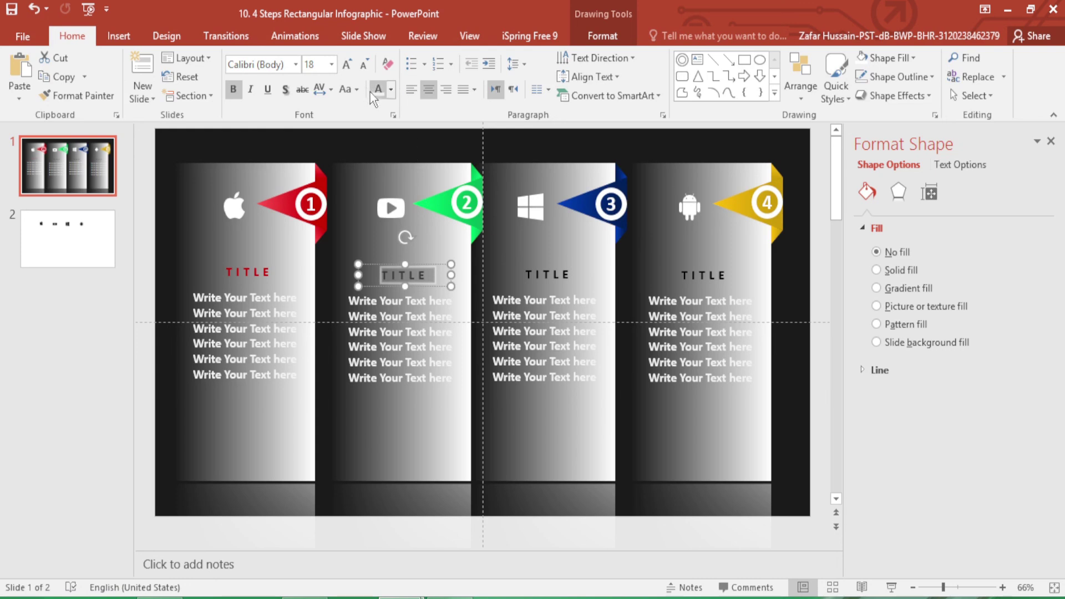
pyautogui.click(391, 90)
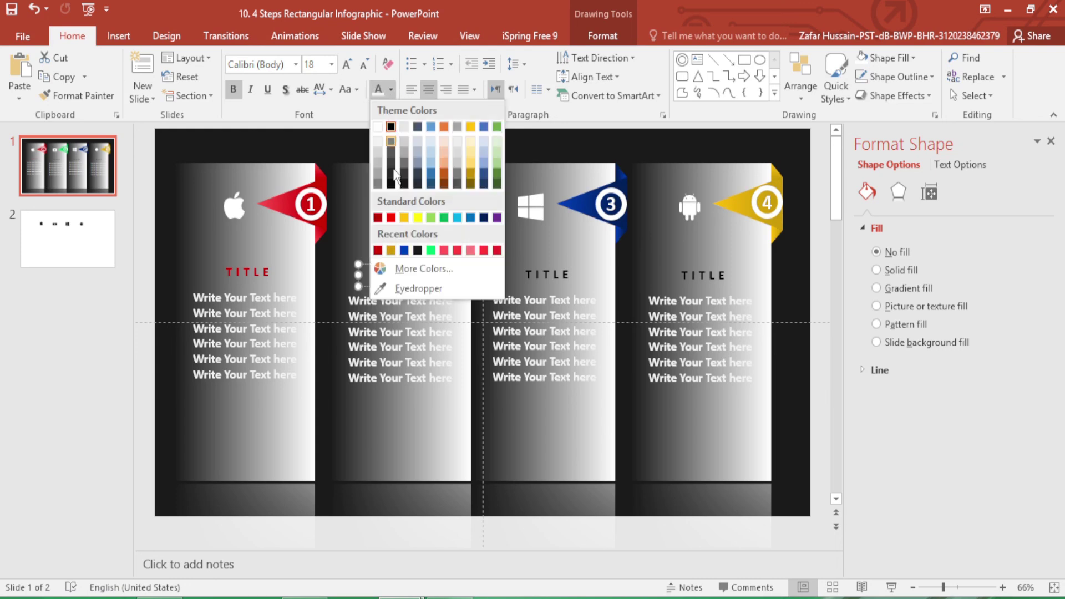
pyautogui.click(407, 288)
pyautogui.click(482, 189)
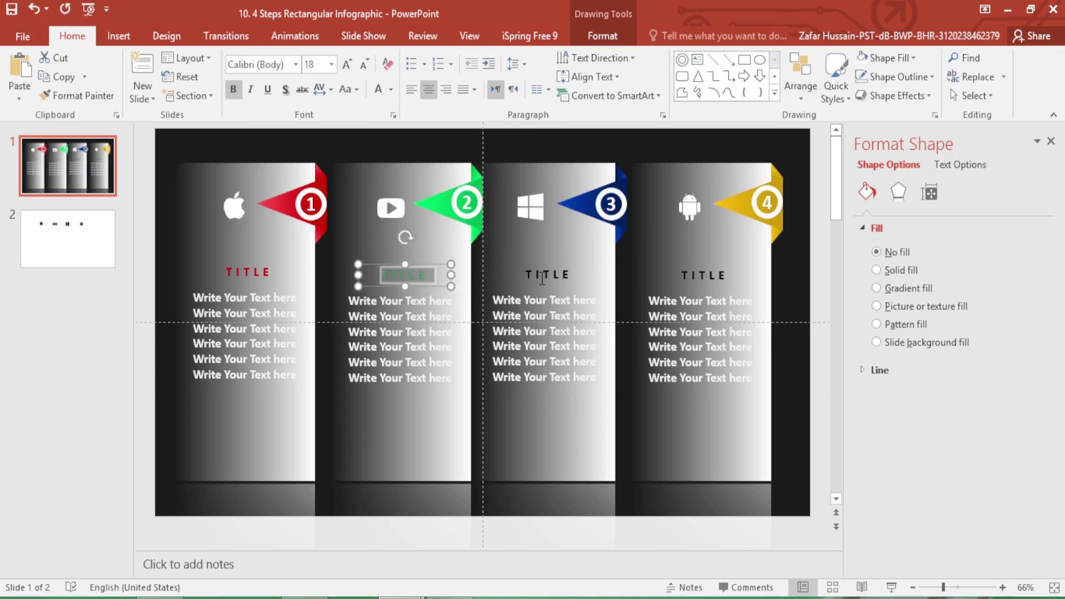
# Colour the third bar's TITLE dark blue, sampled from the blue tab
pyautogui.click(551, 271)
pyautogui.doubleClick(551, 272)
pyautogui.click(391, 90)
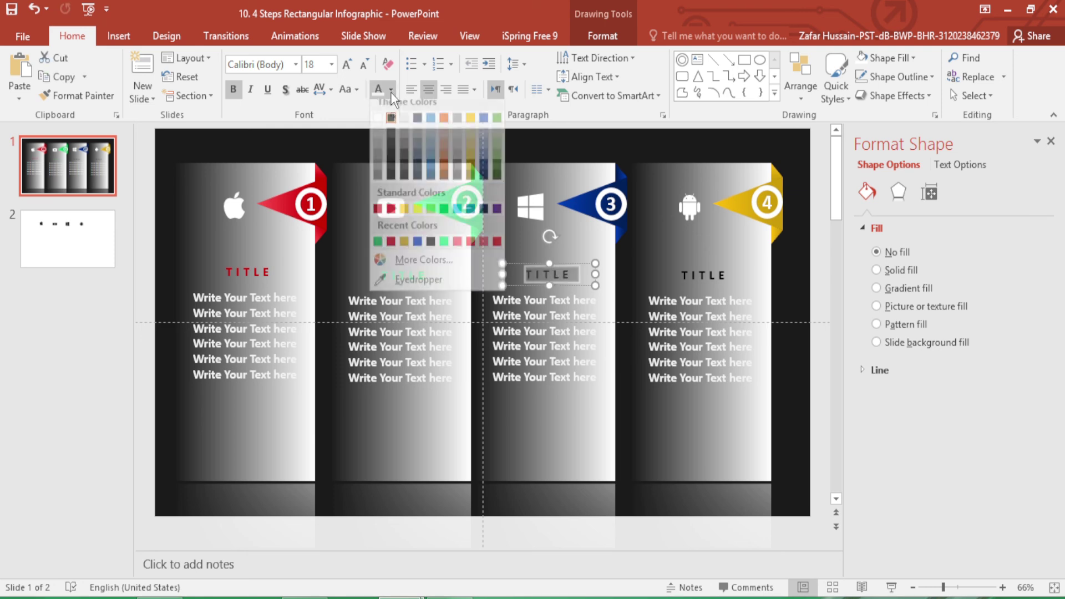
pyautogui.click(415, 286)
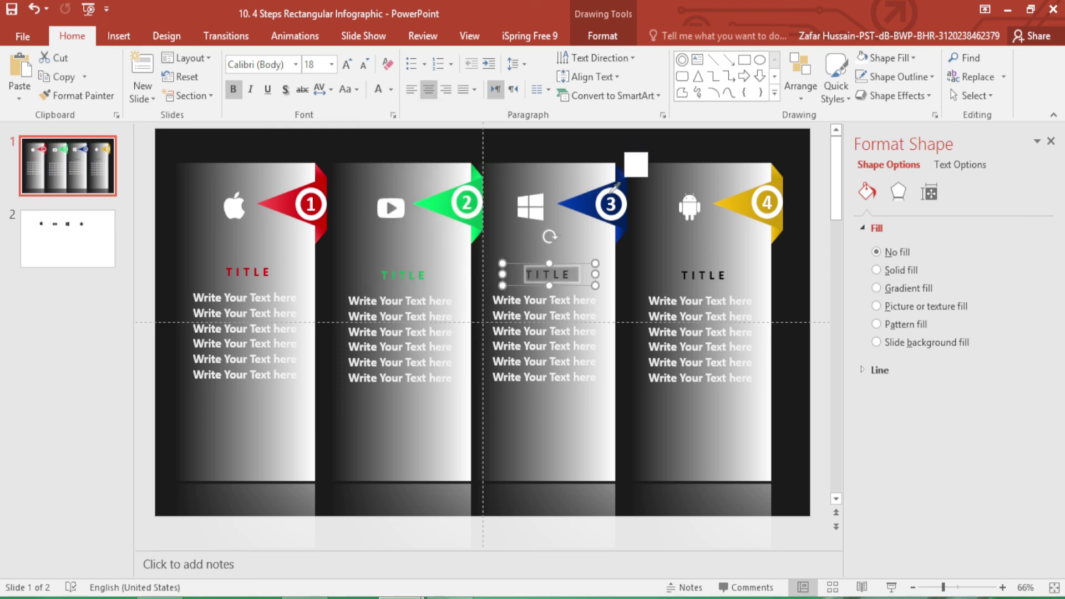
pyautogui.click(711, 275)
# Colour the fourth bar's TITLE gold, sampled from the gold tab
pyautogui.doubleClick(713, 276)
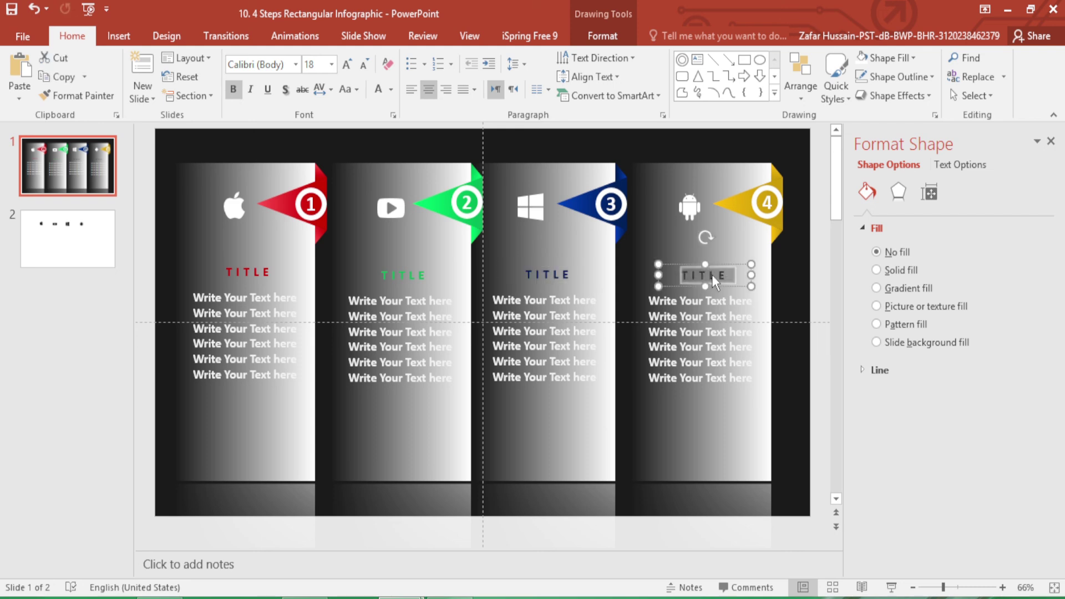
pyautogui.click(391, 89)
pyautogui.click(402, 289)
pyautogui.click(785, 180)
pyautogui.click(358, 89)
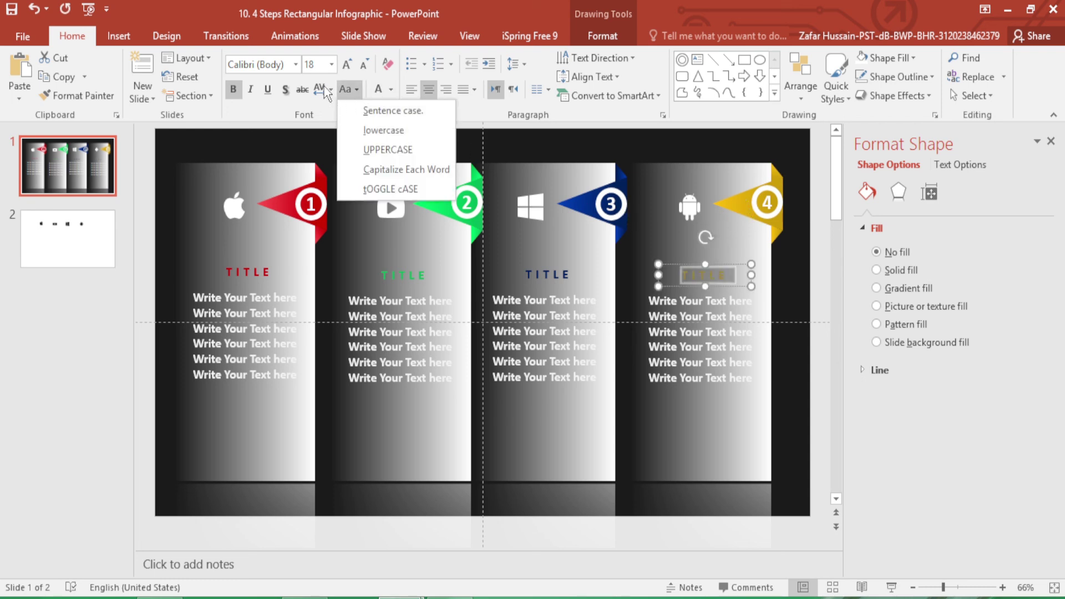
pyautogui.click(391, 90)
pyautogui.click(401, 281)
pyautogui.click(733, 197)
pyautogui.click(786, 298)
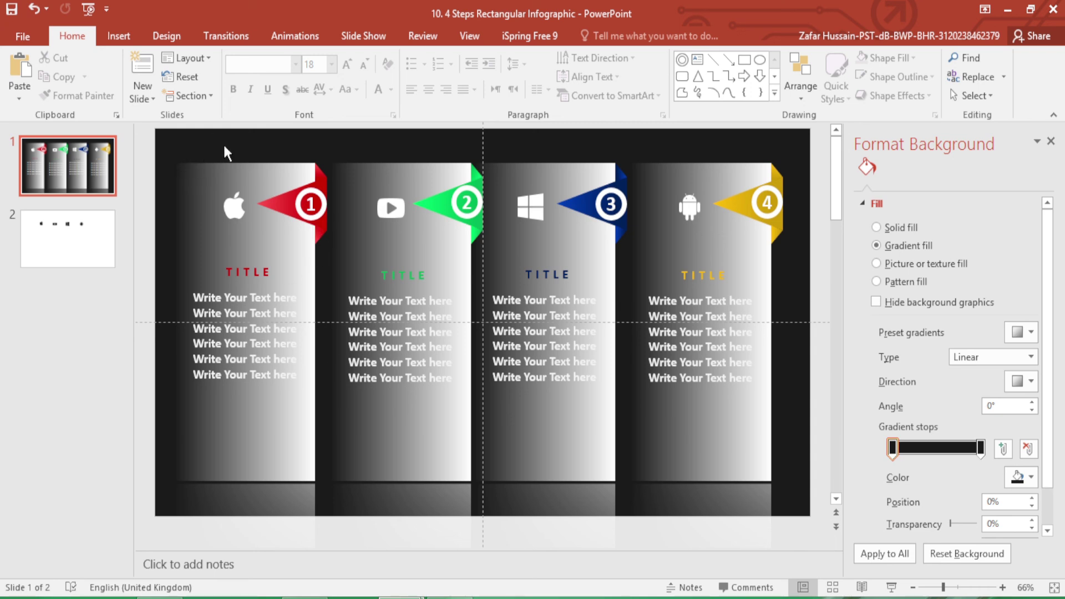
# Draw a text box across the slide top and type '4 Steps Rectangular Infographic'
pyautogui.click(118, 35)
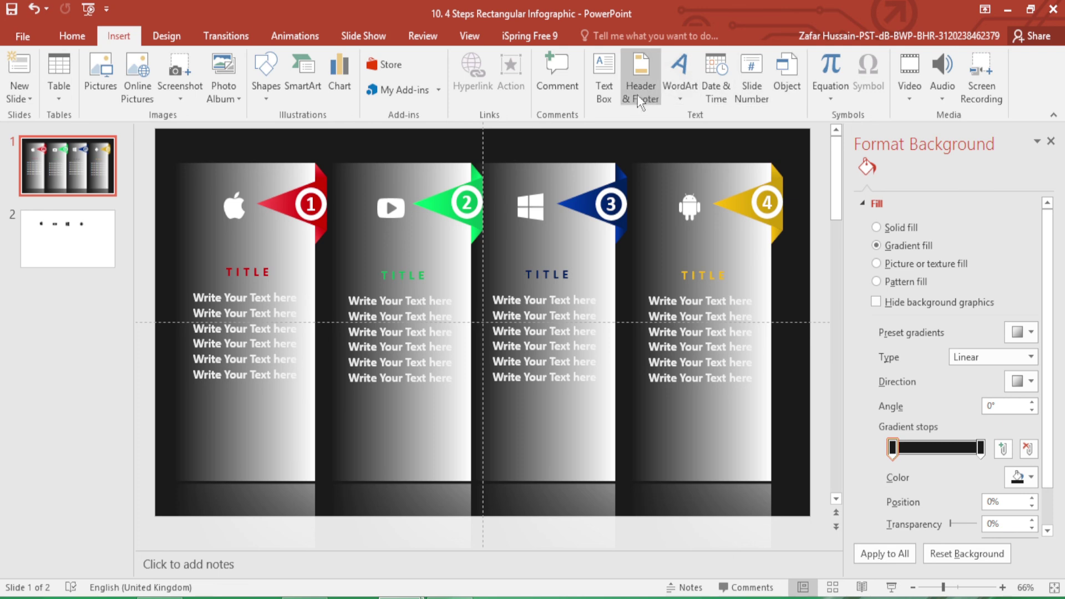
pyautogui.click(610, 102)
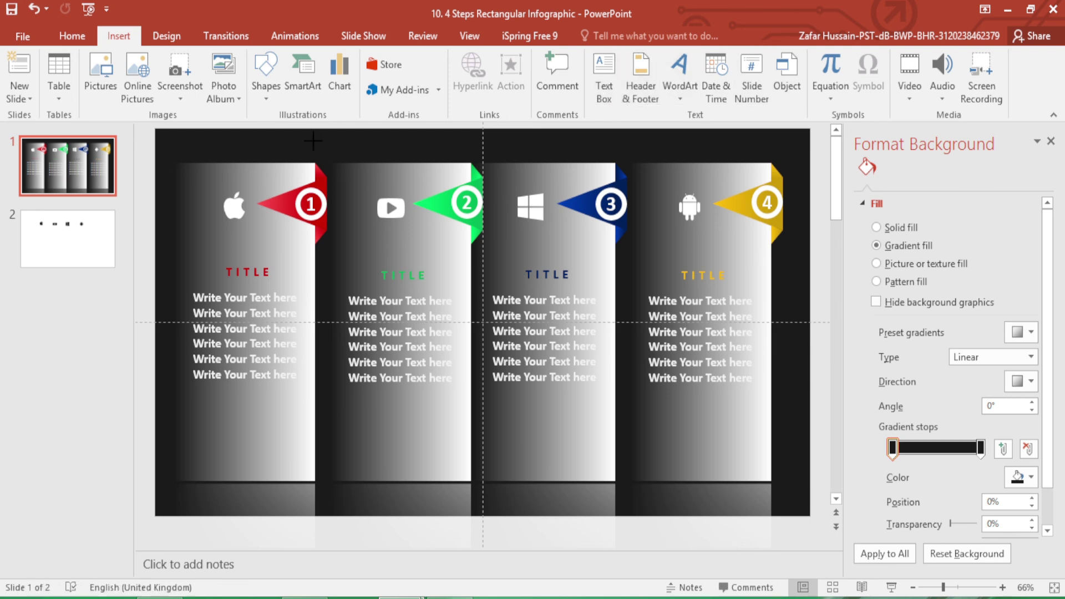
pyautogui.moveTo(648, 166); pyautogui.dragTo(678, 164)
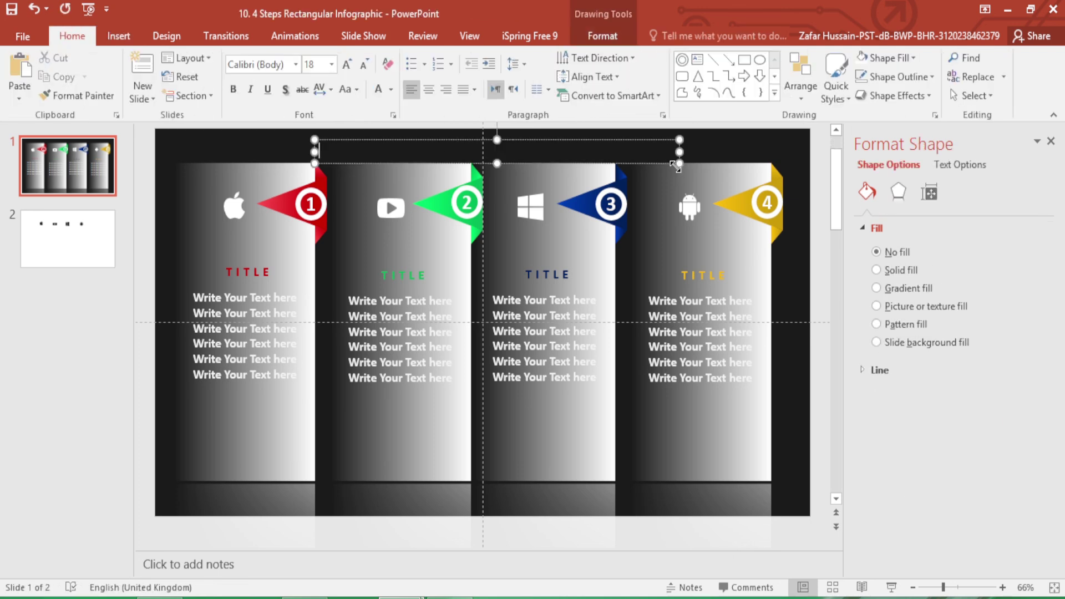
pyautogui.write('Steps Rectangular Infog')
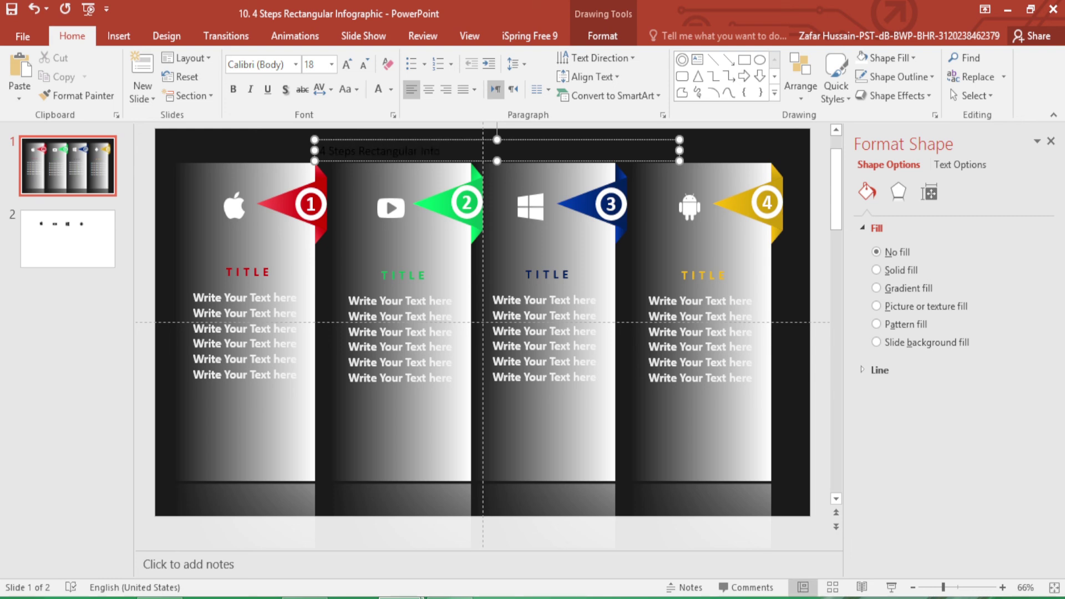
pyautogui.write('raphic')
# Make the heading white Agency FB with Very Loose spacing, enlarged to 28 pt
pyautogui.hotkey('ctrl', 'a')
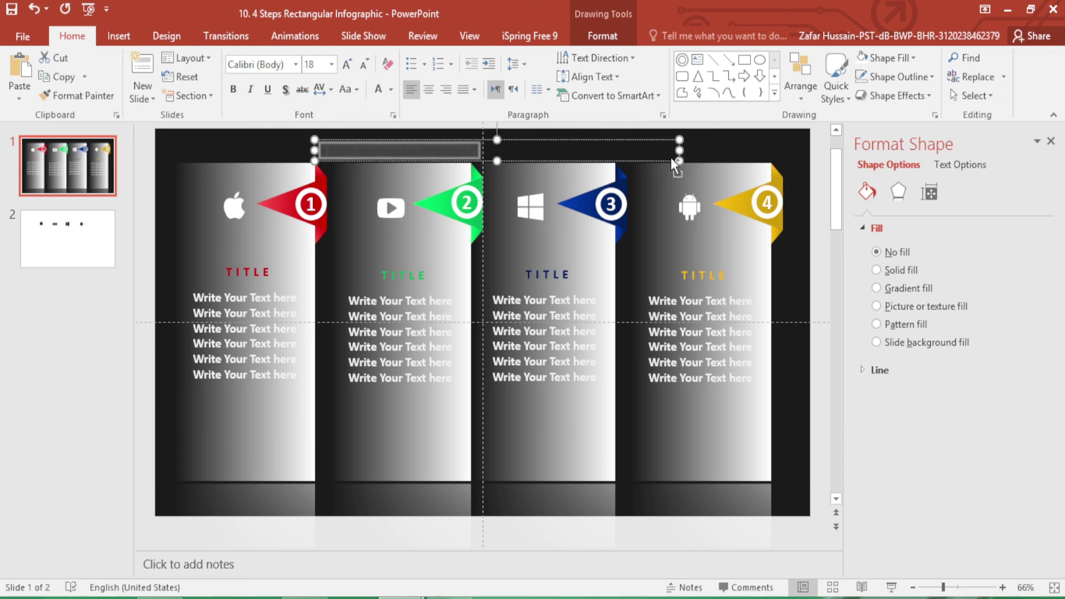
pyautogui.click(379, 89)
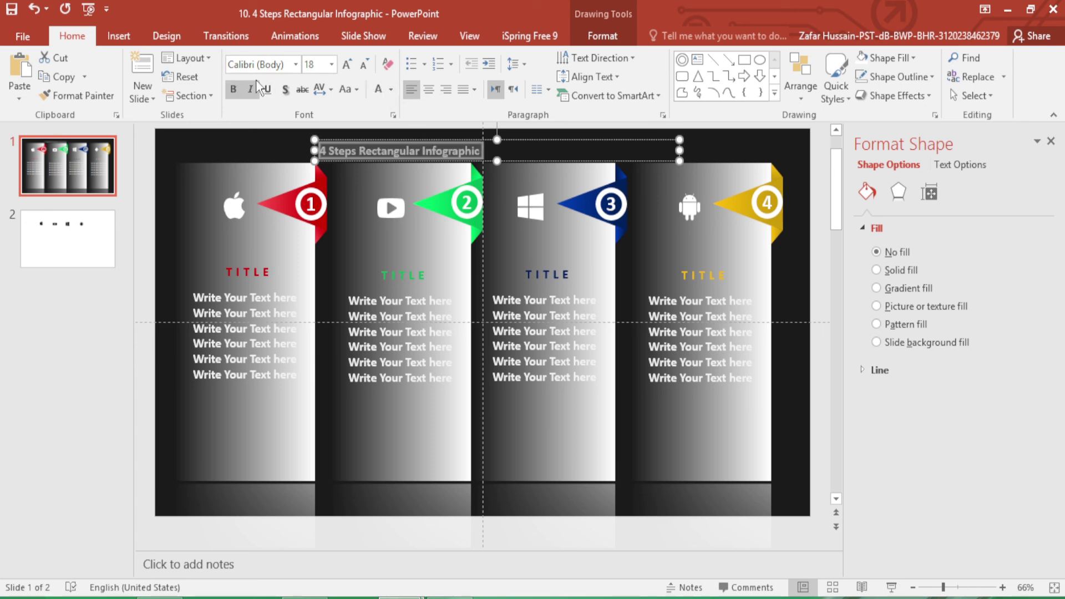
pyautogui.click(296, 64)
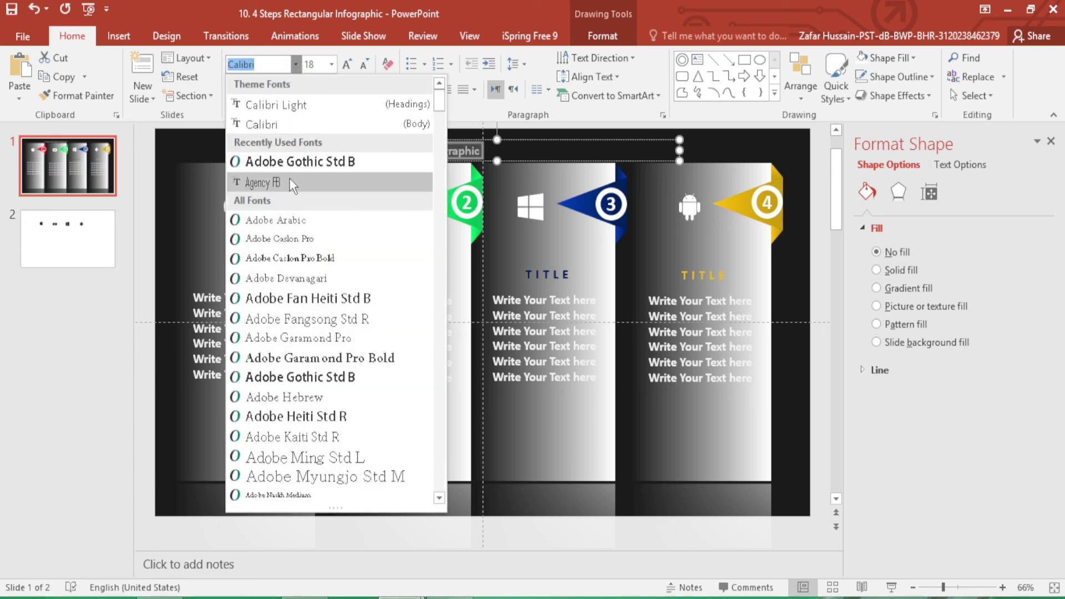
pyautogui.click(266, 182)
pyautogui.click(327, 90)
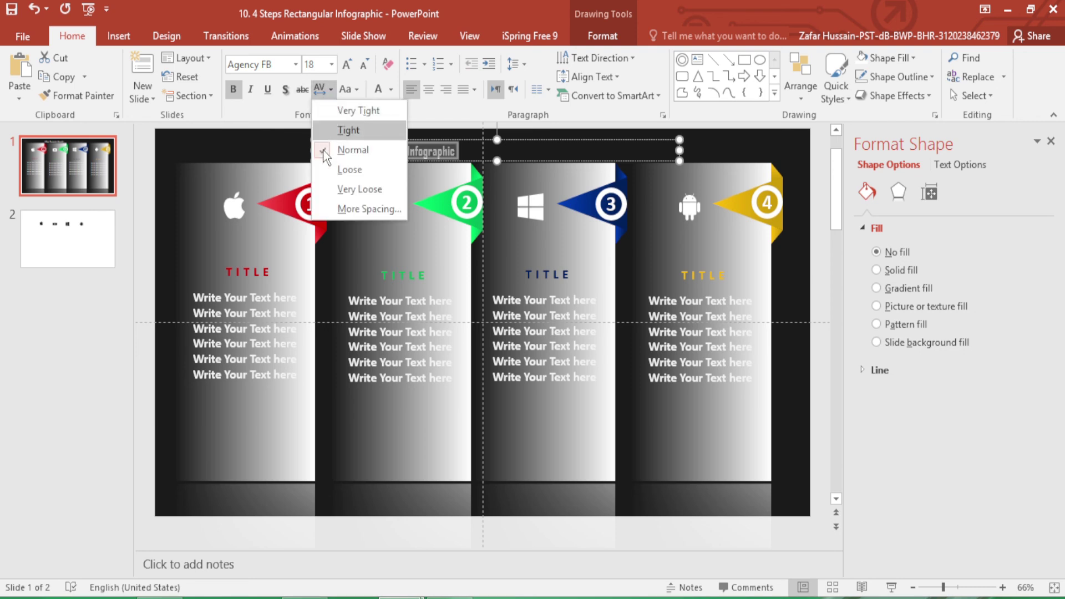
pyautogui.click(359, 188)
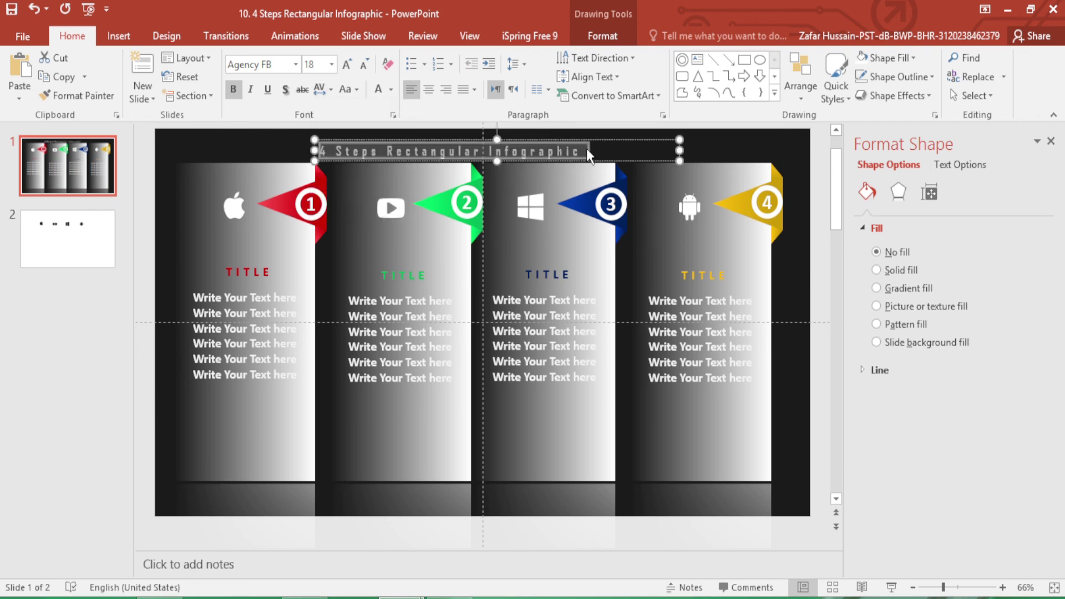
pyautogui.click(345, 65)
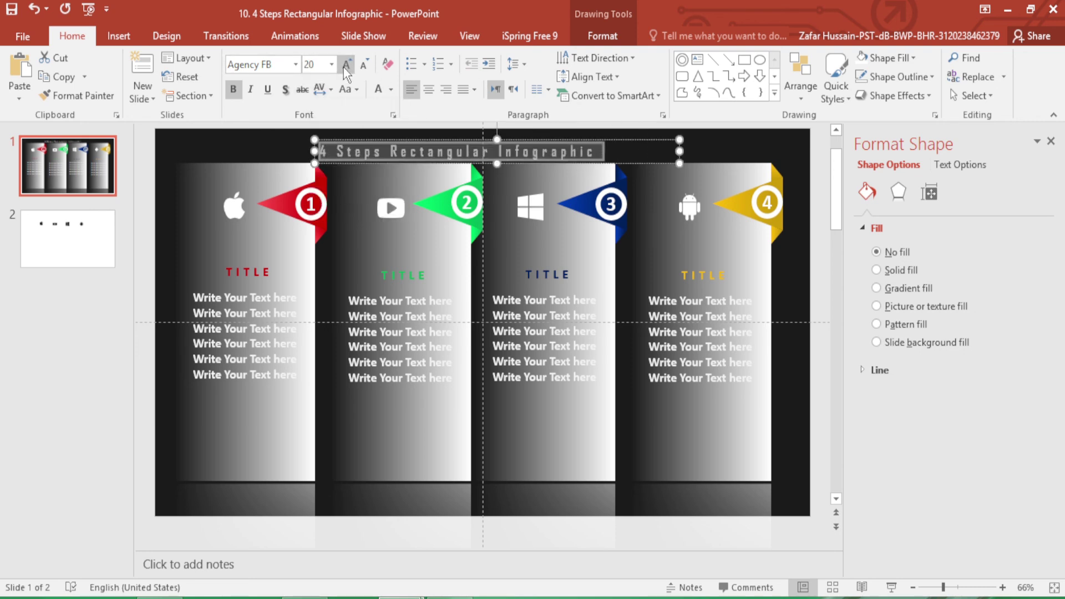
pyautogui.click(345, 65)
pyautogui.click(345, 65)
# Nudge the heading box up slightly and close the background formatting pane
pyautogui.moveTo(561, 144); pyautogui.dragTo(561, 135)
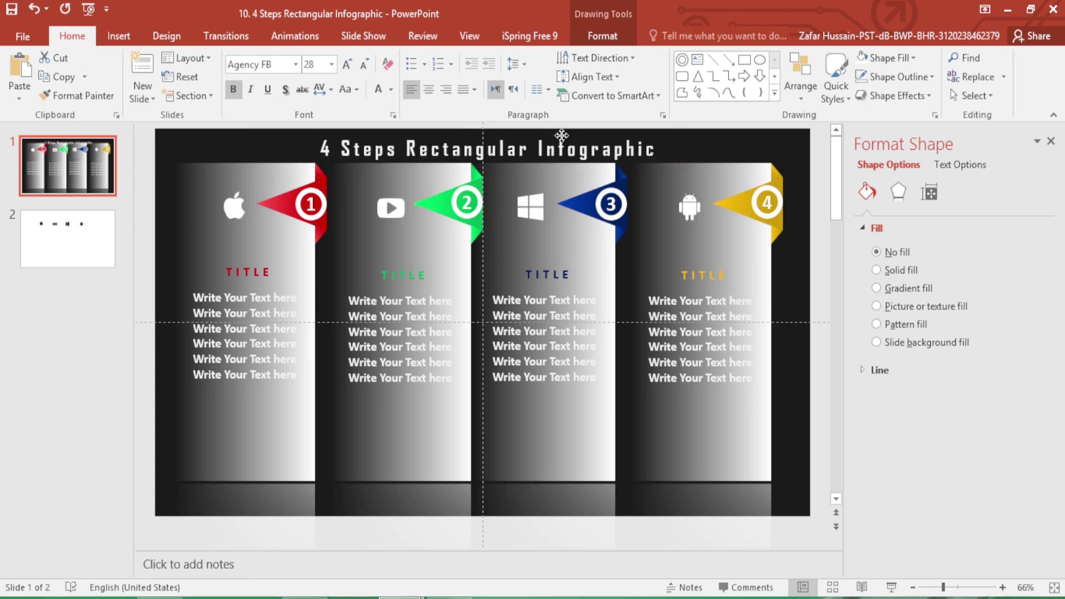
pyautogui.click(796, 255)
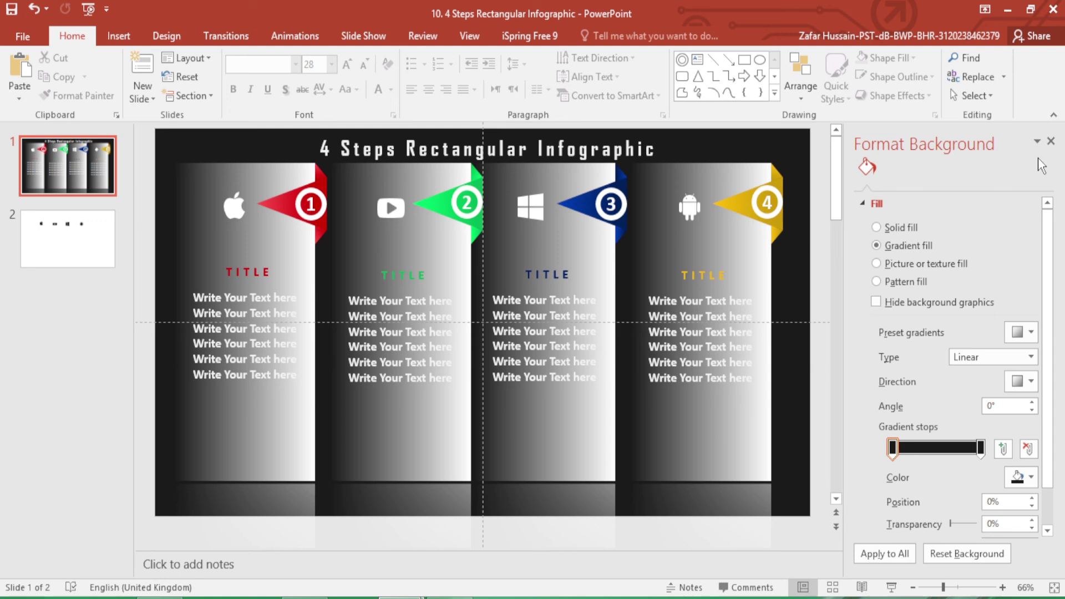
pyautogui.click(1050, 141)
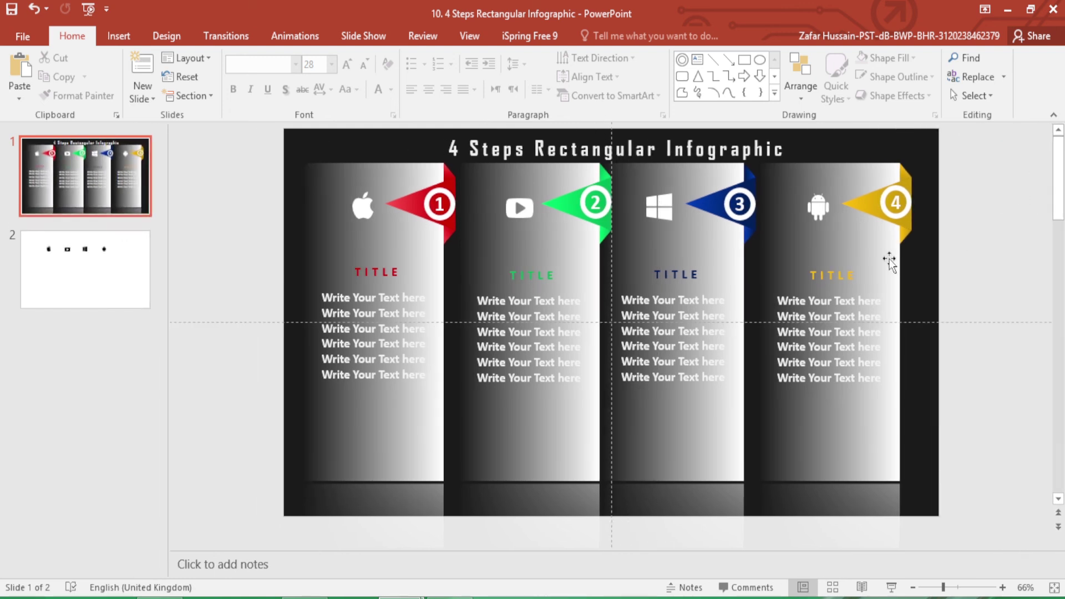